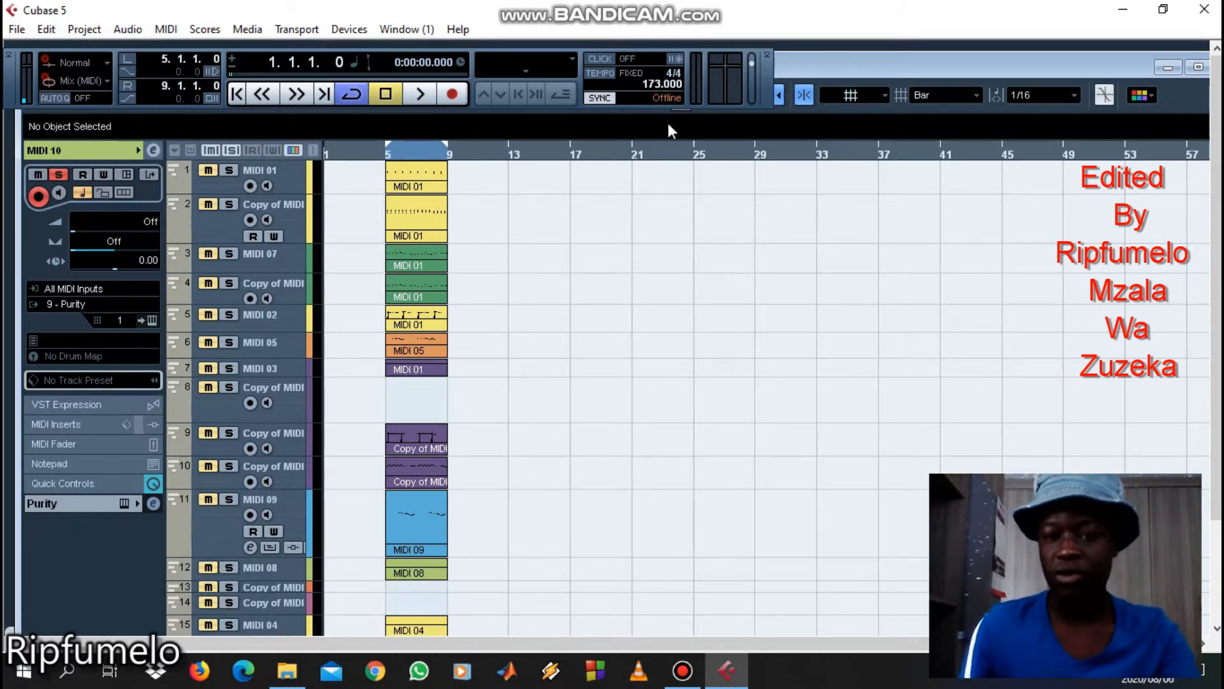
Step: Maximize the project window, solo the MIDI 01 track on its own, and select it with the cursor at the left locator
double_click(815, 63)
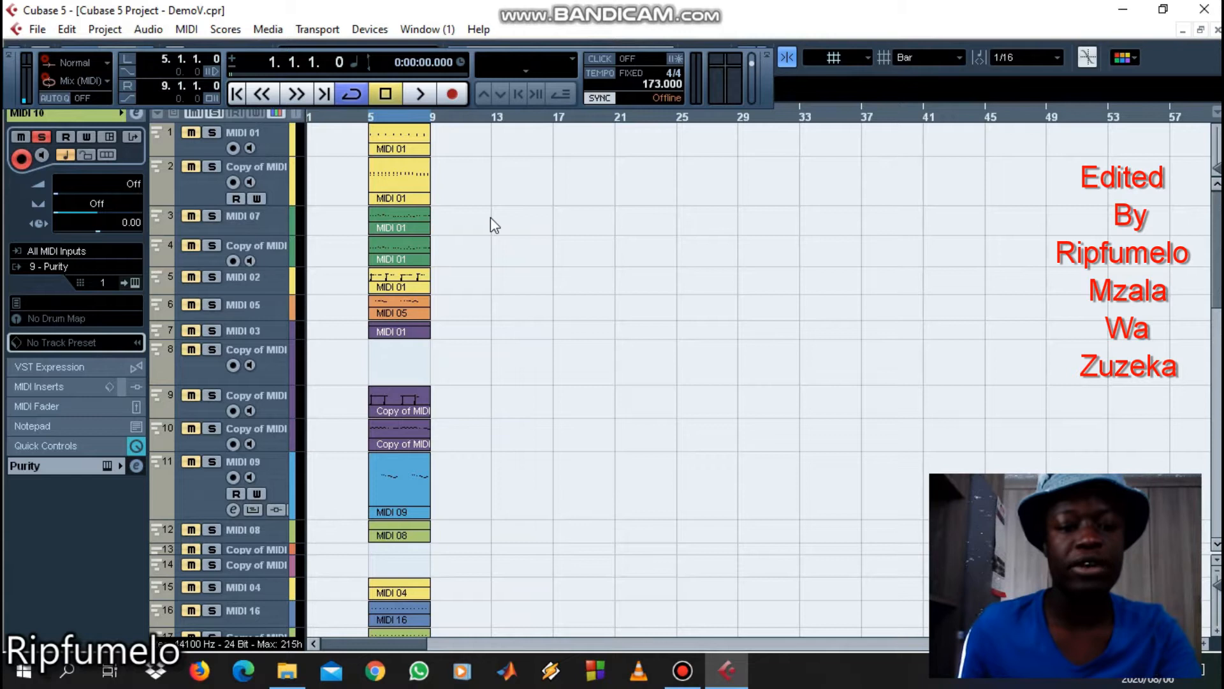
scroll(491, 216, down, 6)
scroll(491, 217, up, 6)
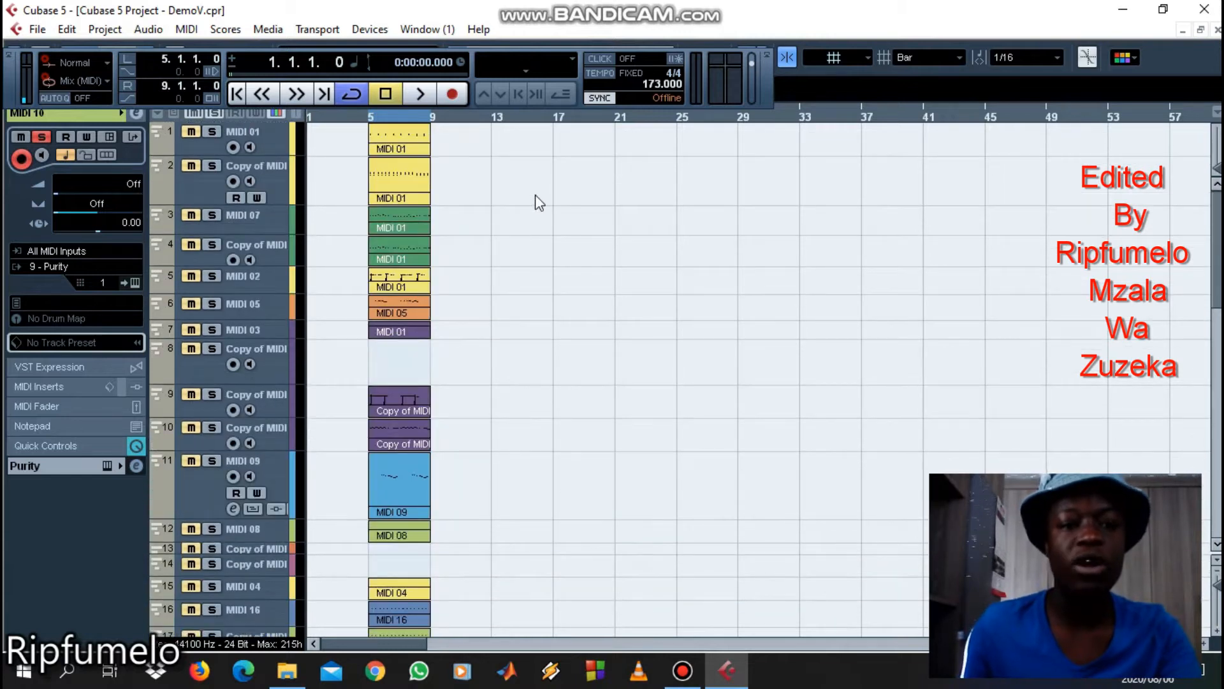
click(216, 129)
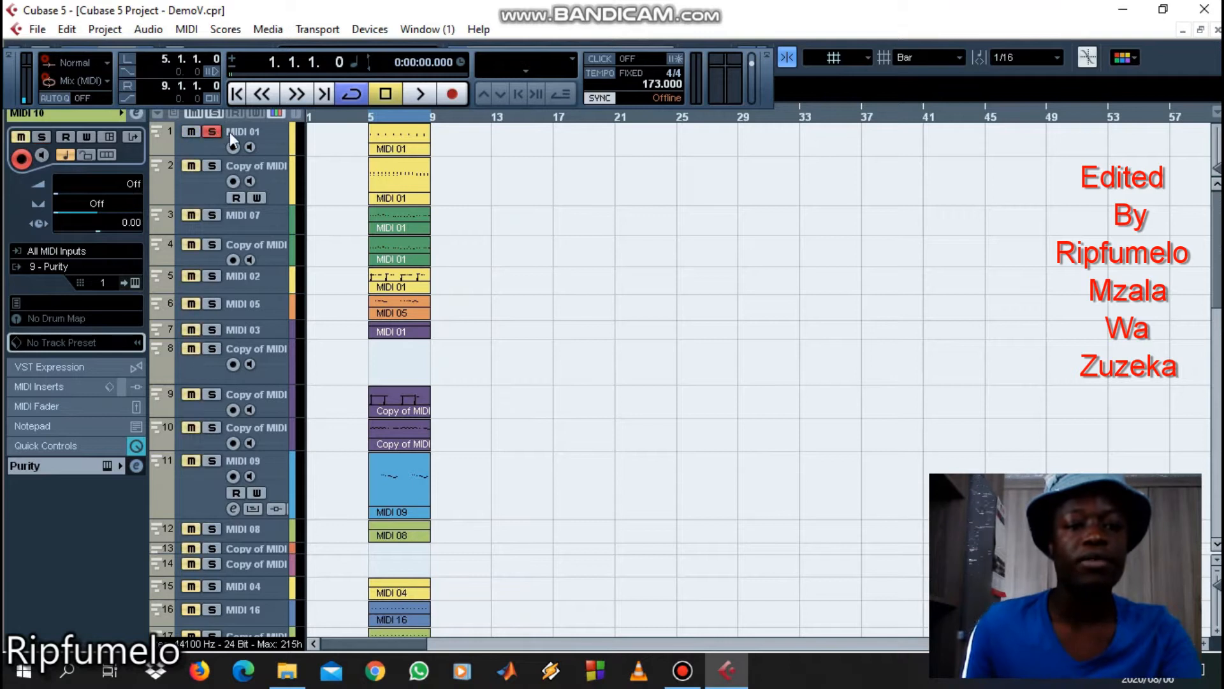
key(KP_1)
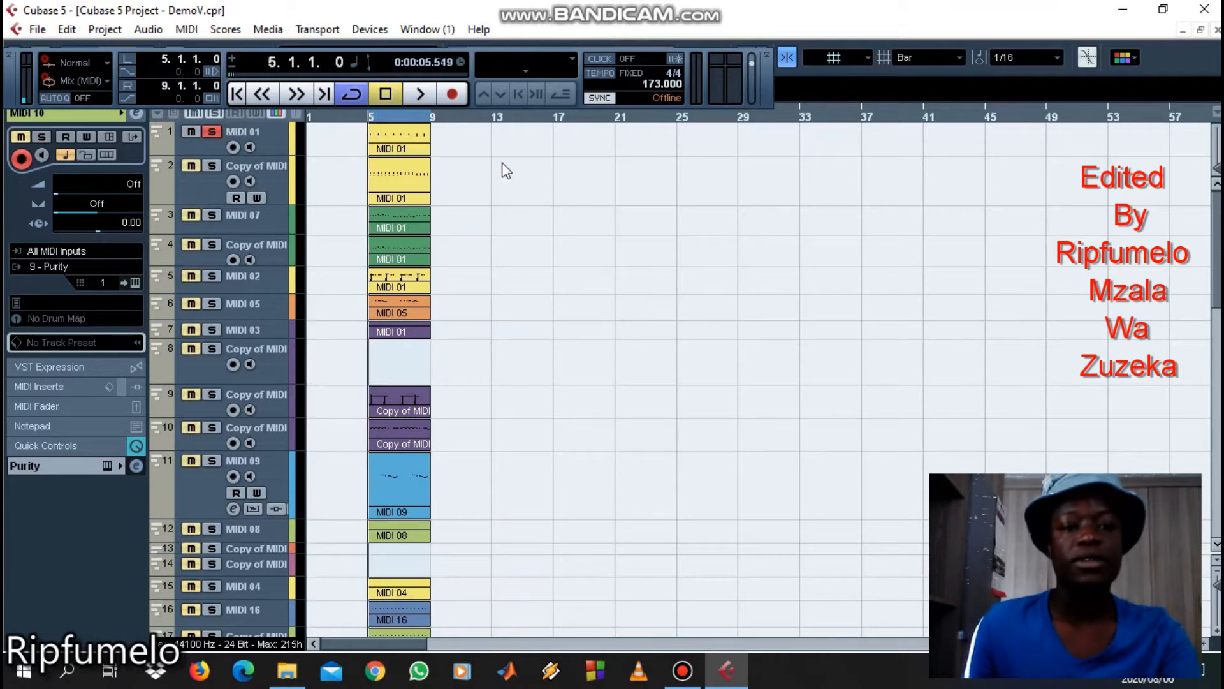
click(275, 142)
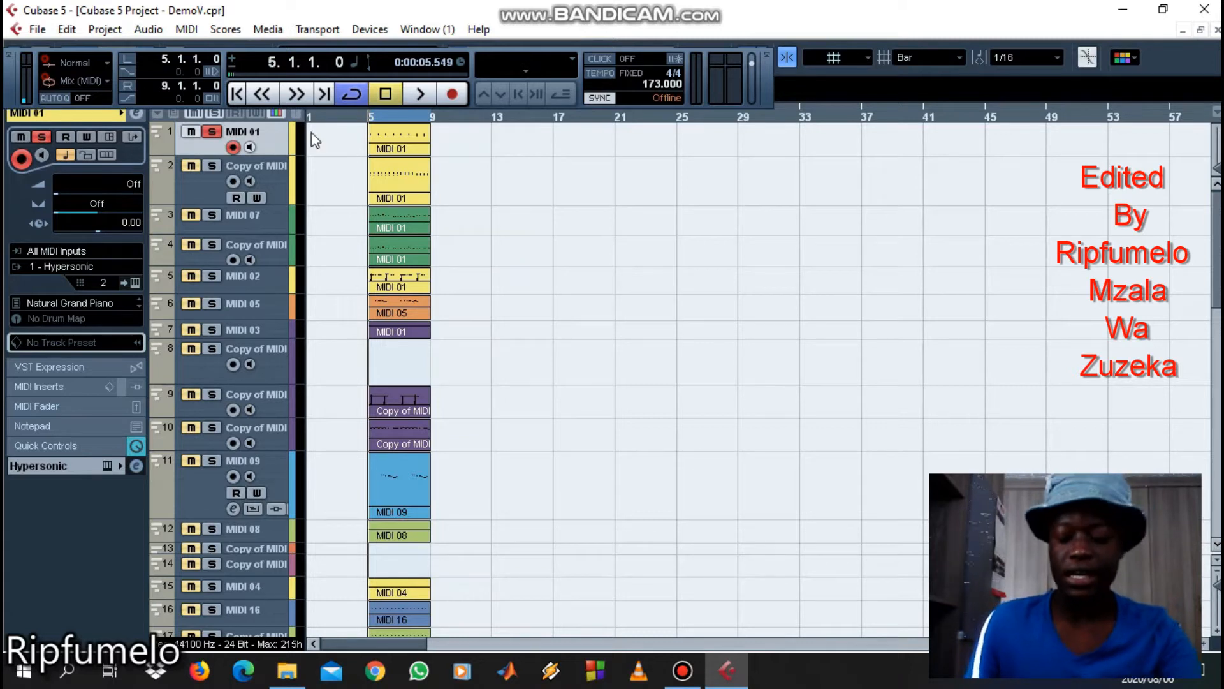
Step: Play the MIDI 01 track's part and examine its chord notes in the Key Editor, closing the editor after stopping
double_click(405, 148)
key(space)
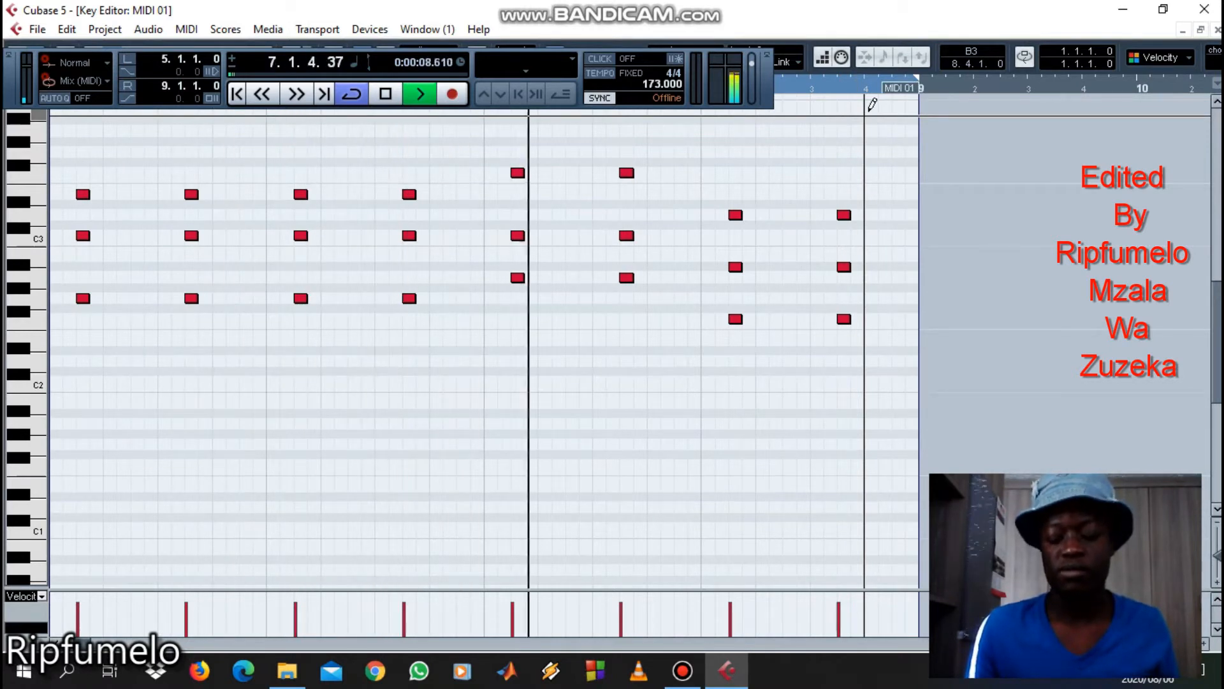
key(space)
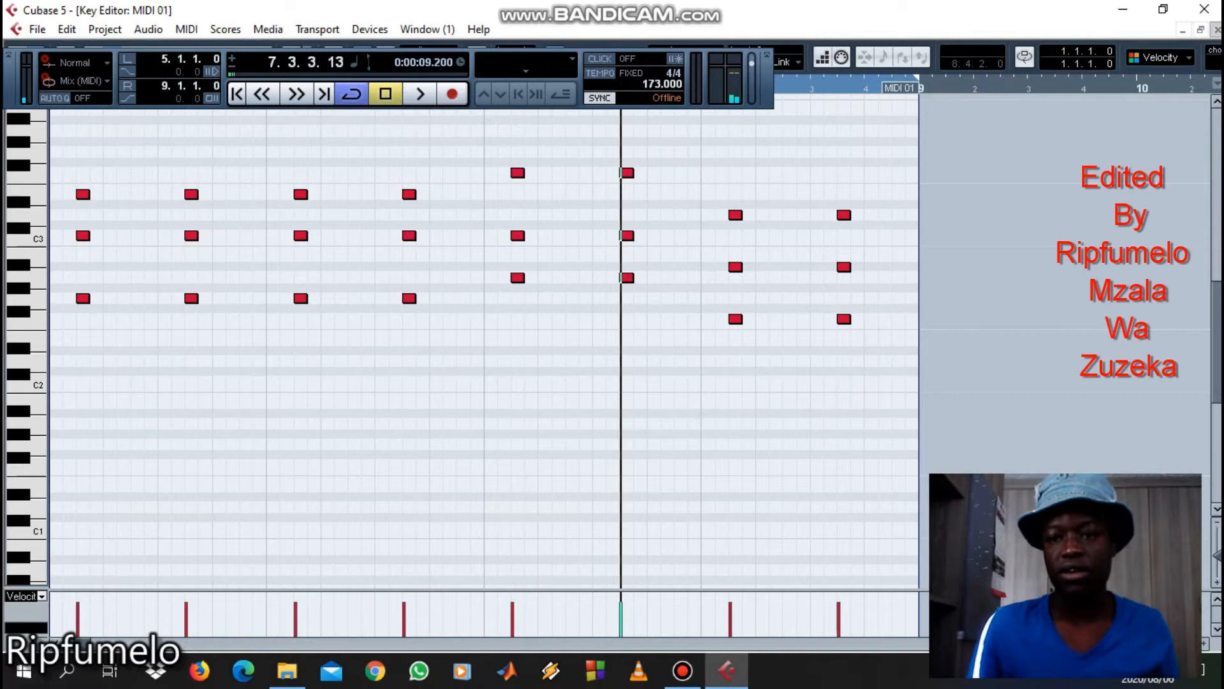
click(1218, 30)
Step: Switch the solo from MIDI 01 to the Copy of MIDI 01 track, select it, and return the cursor to the left locator
click(191, 131)
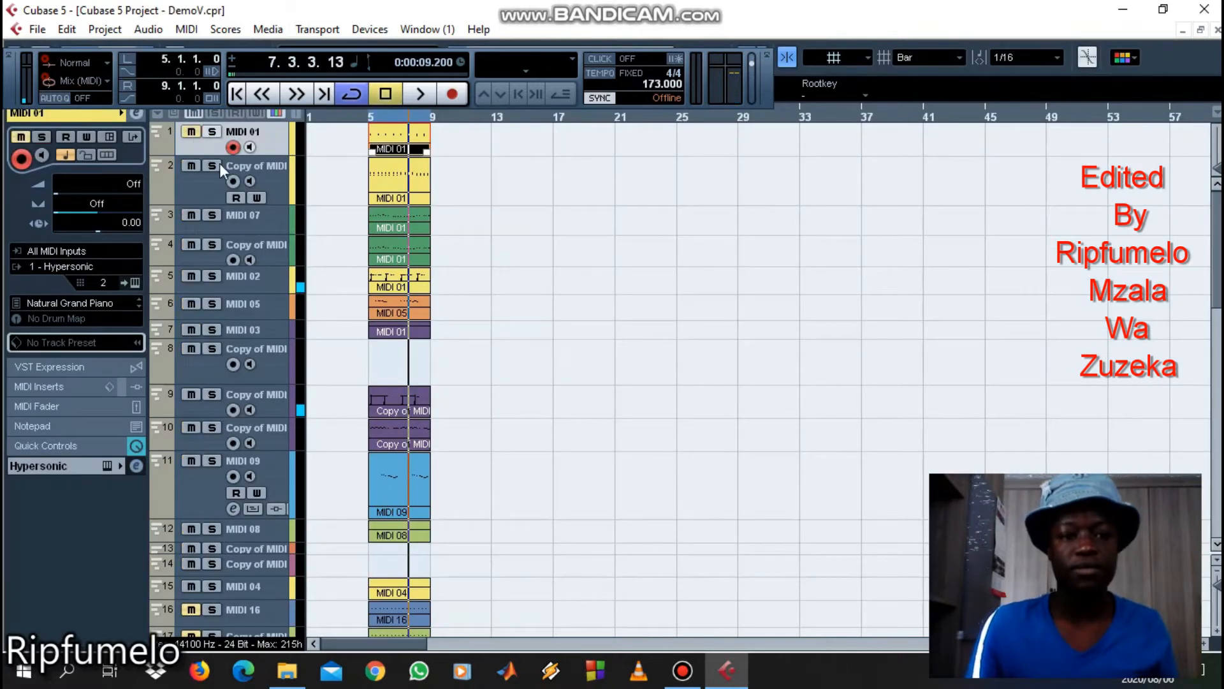
click(192, 132)
click(212, 165)
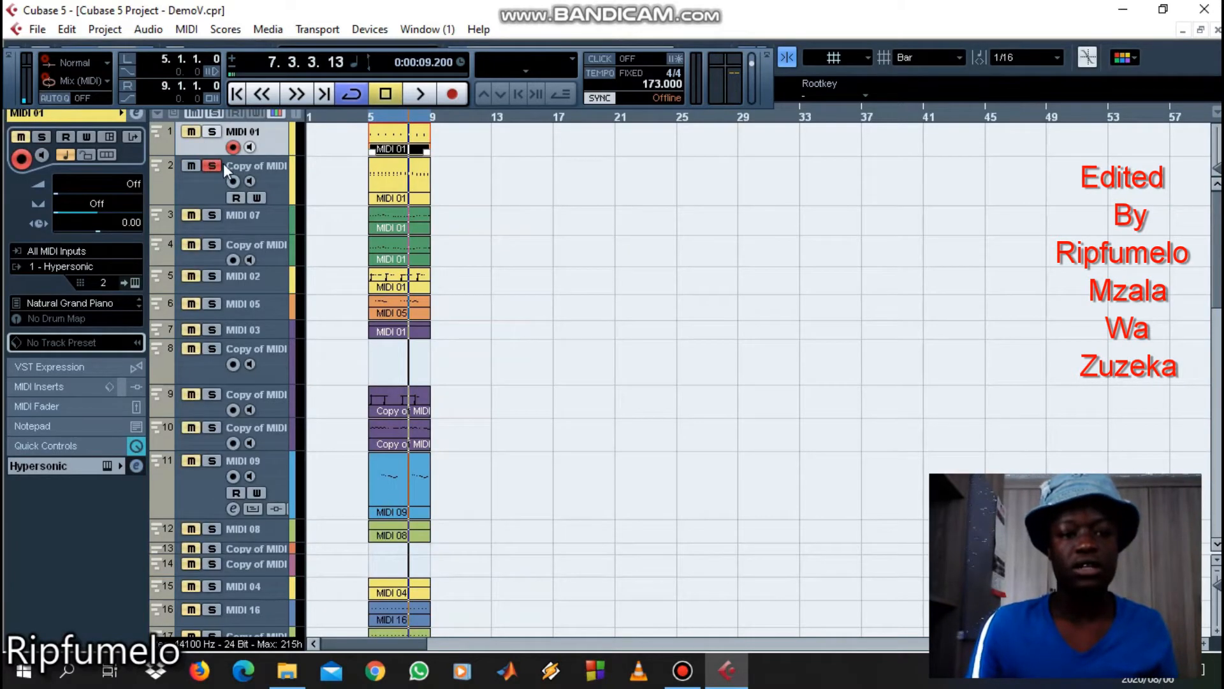
click(242, 167)
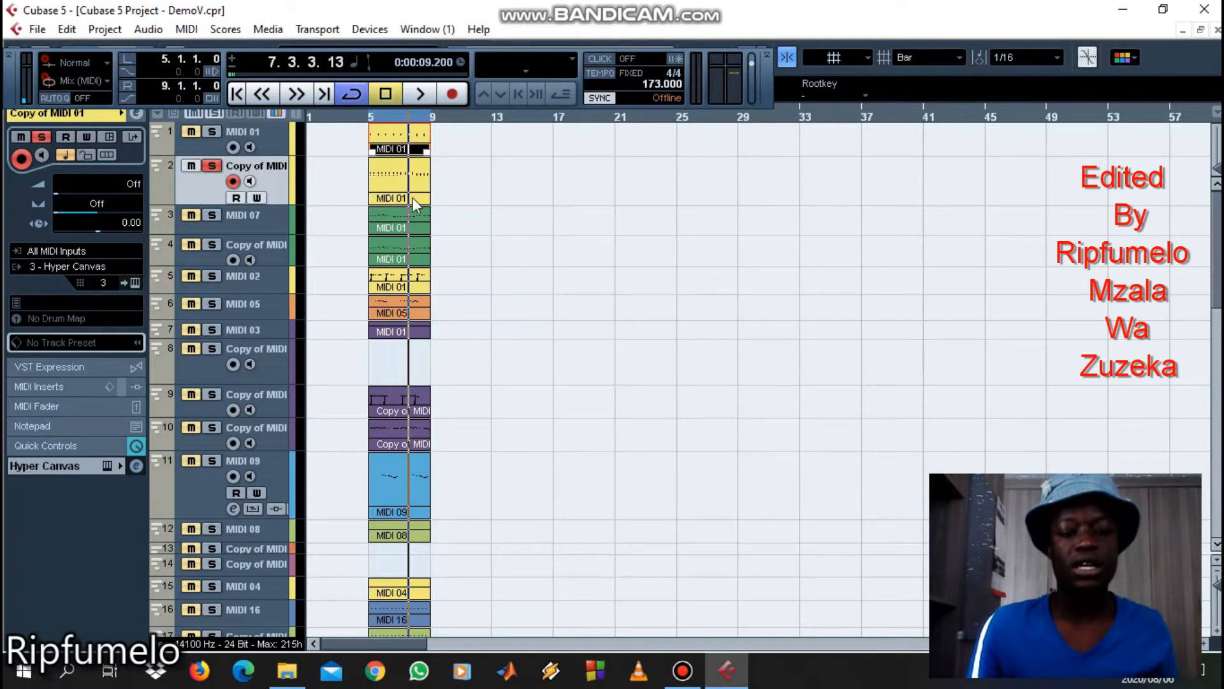
key(KP_1)
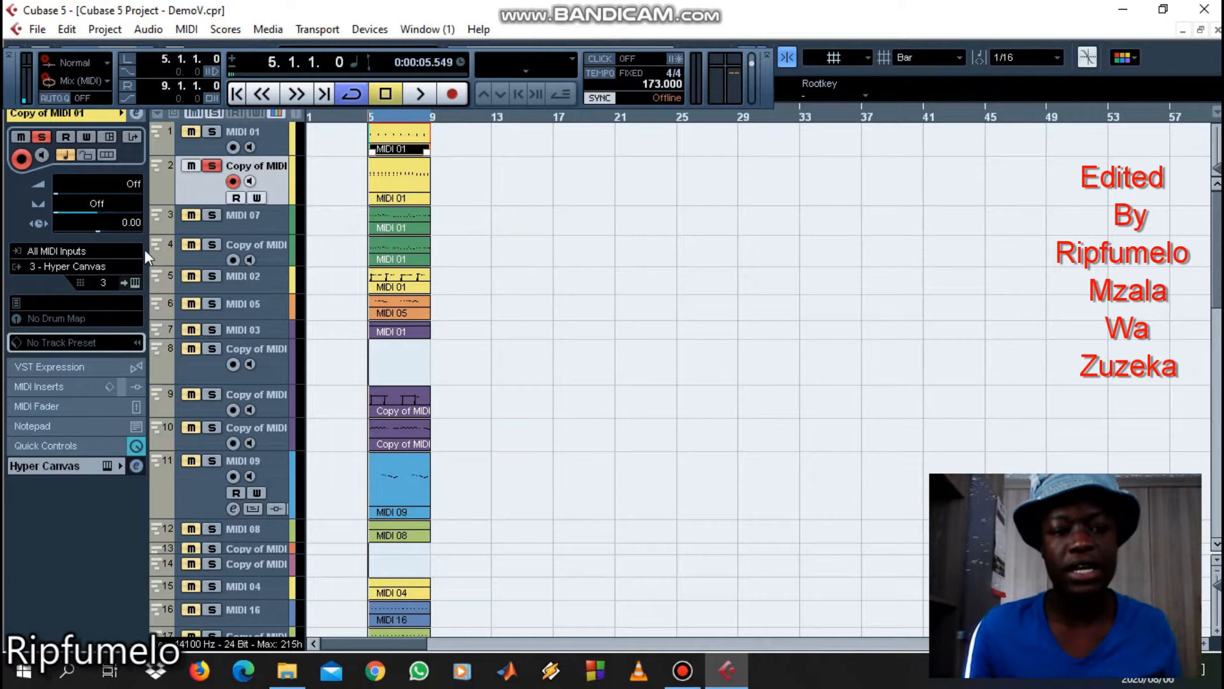
Step: Open the Copy of MIDI 01 track's Hyper Canvas instrument, examine its channel 3 sound during playback, and close it
click(135, 282)
click(135, 282)
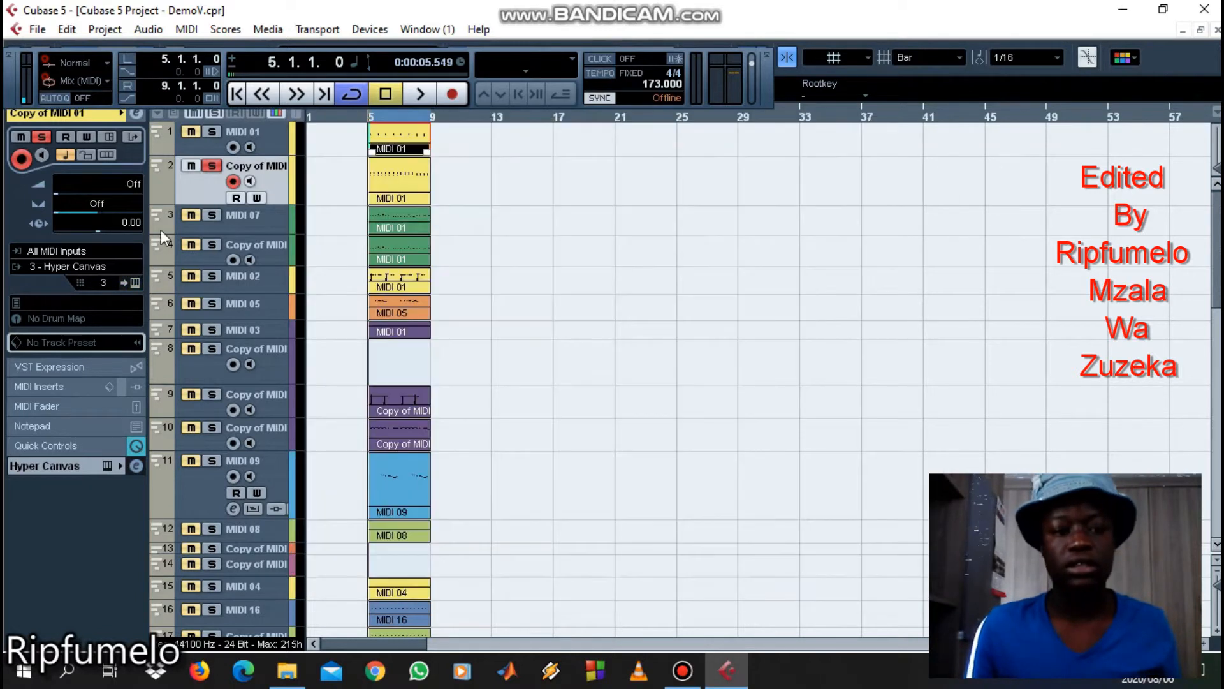
click(127, 283)
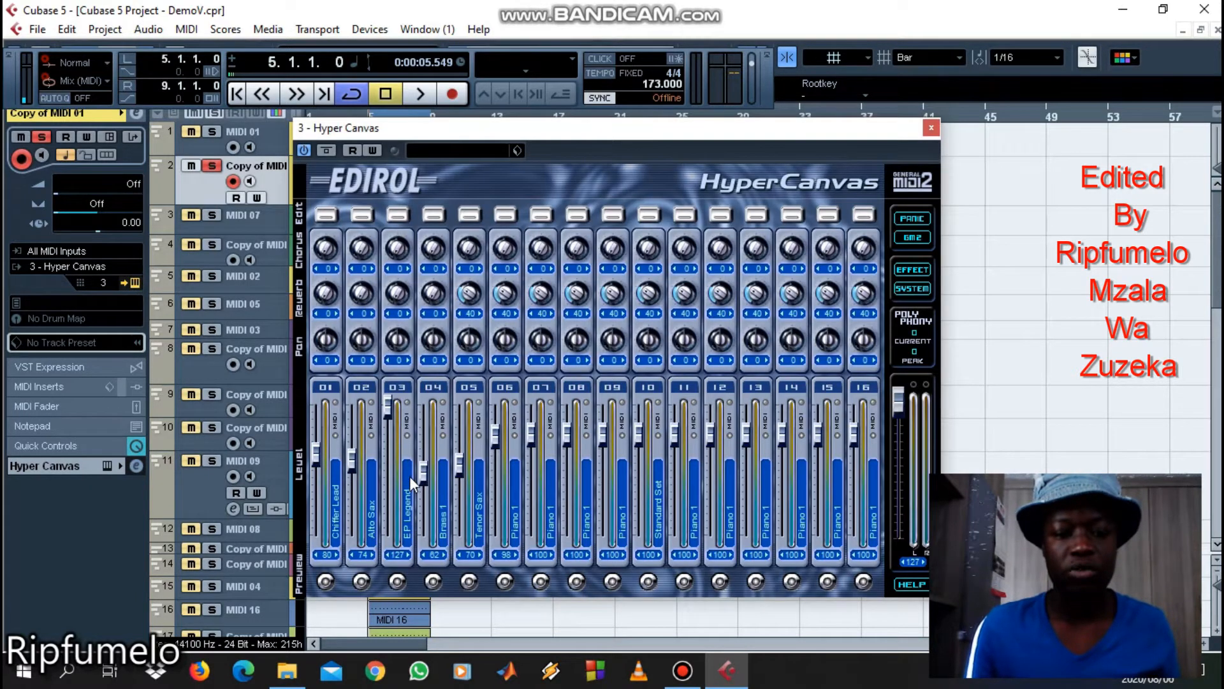
key(space)
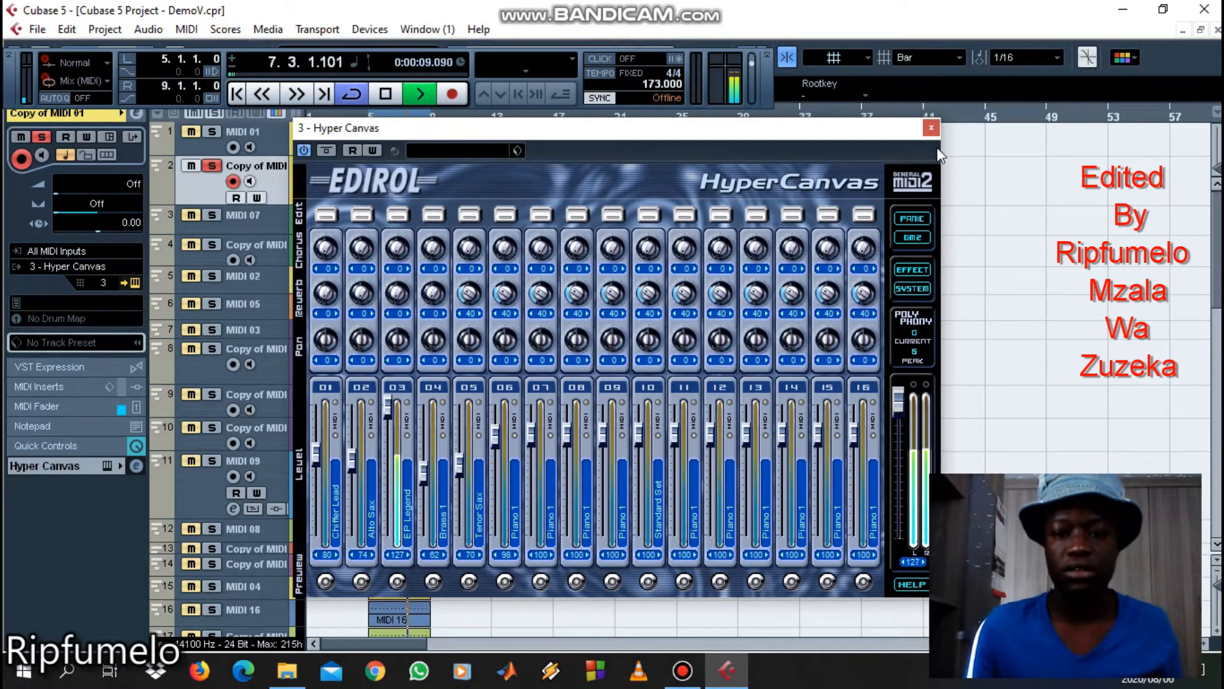
click(931, 128)
Step: Examine the notes of the Copy of MIDI 01 part in the Key Editor, return to the project, and stop playback
double_click(409, 133)
scroll(413, 173, down, 5)
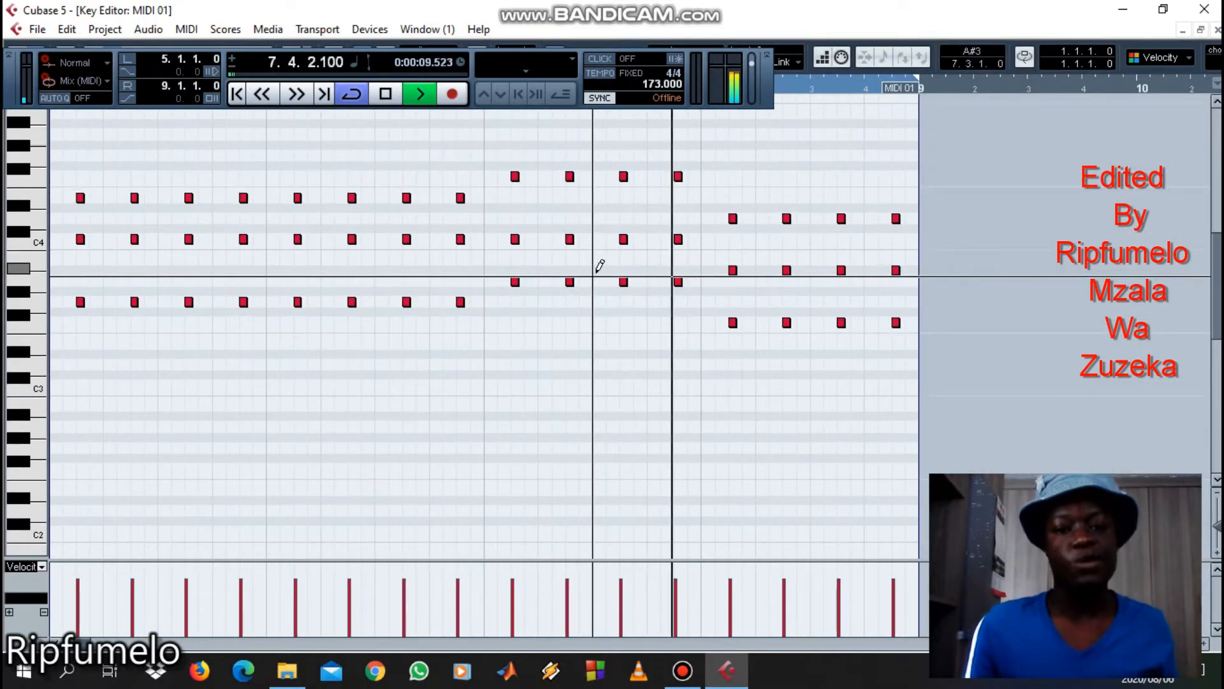
key(Return)
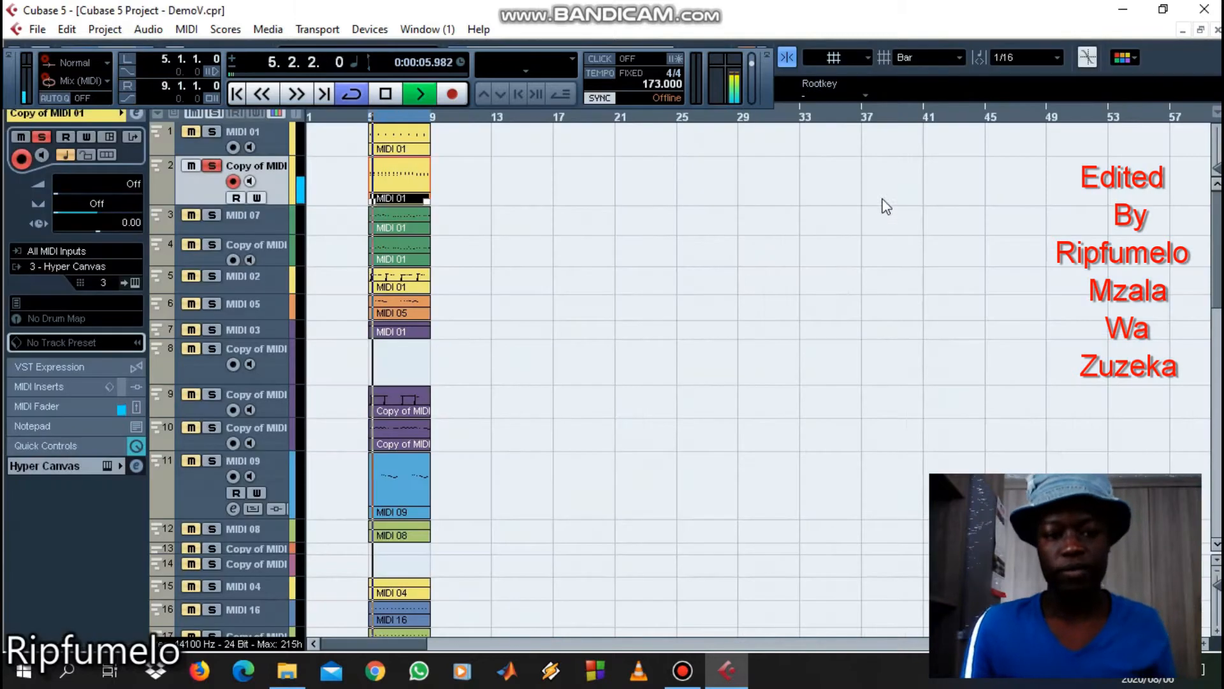
key(space)
Step: Switch the solo from Copy of MIDI 01 to the MIDI 07 track and select MIDI 07
click(186, 167)
click(197, 171)
click(211, 215)
click(223, 223)
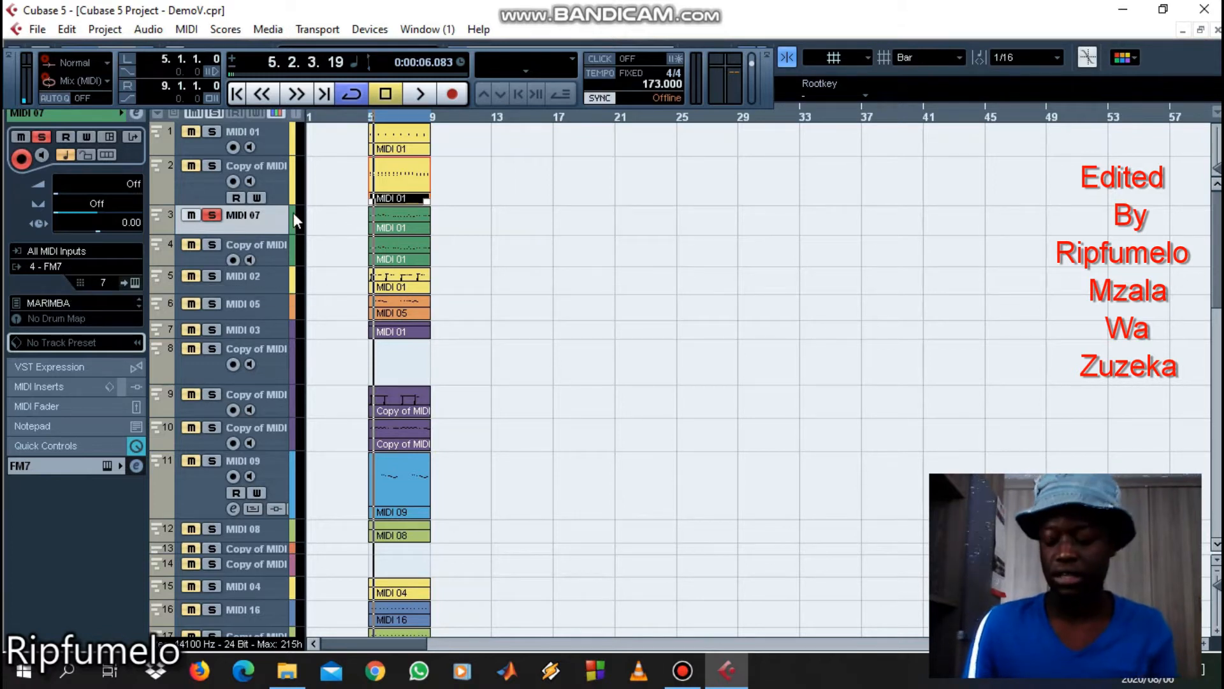
Step: Play the MIDI 07 marimba part and examine its notes in the Key Editor, closing the editor after stopping
key(space)
double_click(403, 216)
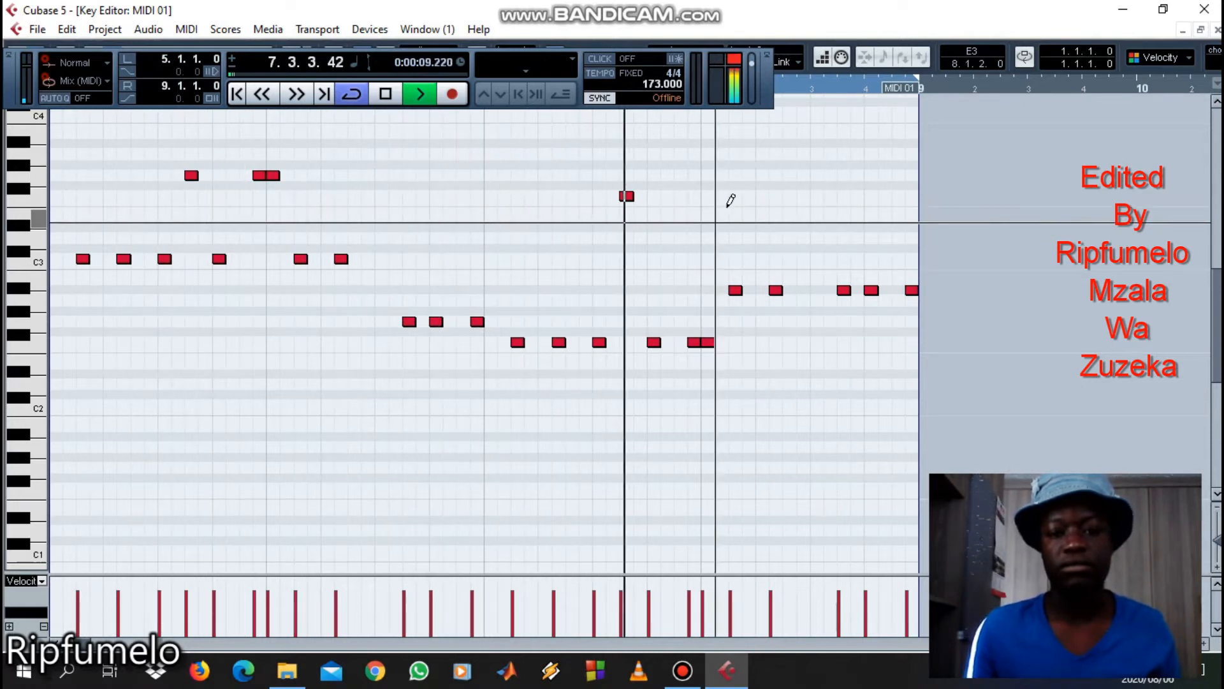
key(space)
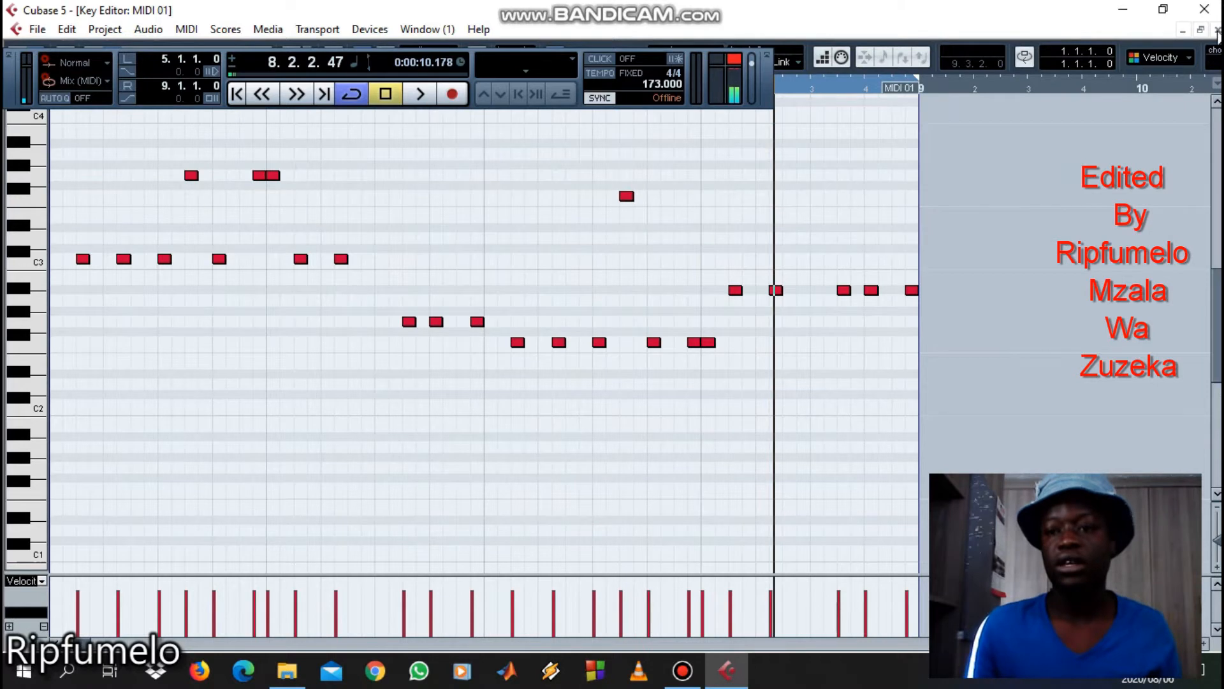
click(1216, 30)
Step: Solo the Copy of MIDI 07 track and take the solo off MIDI 07
click(248, 257)
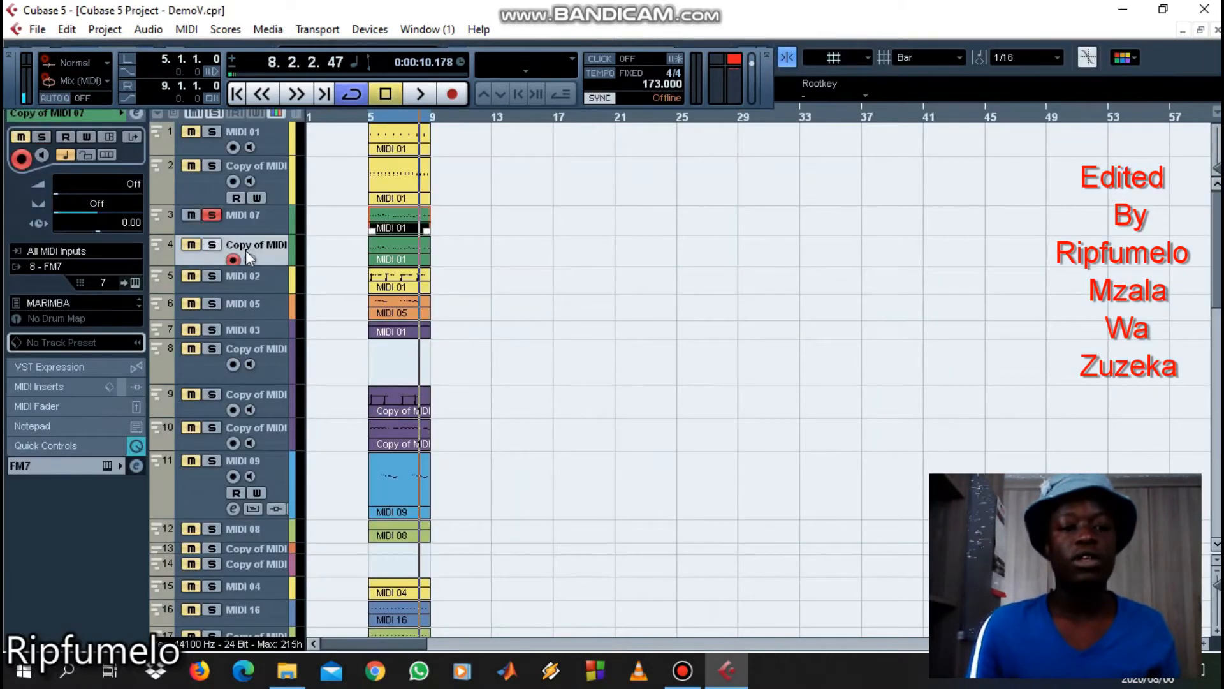
click(212, 245)
click(194, 224)
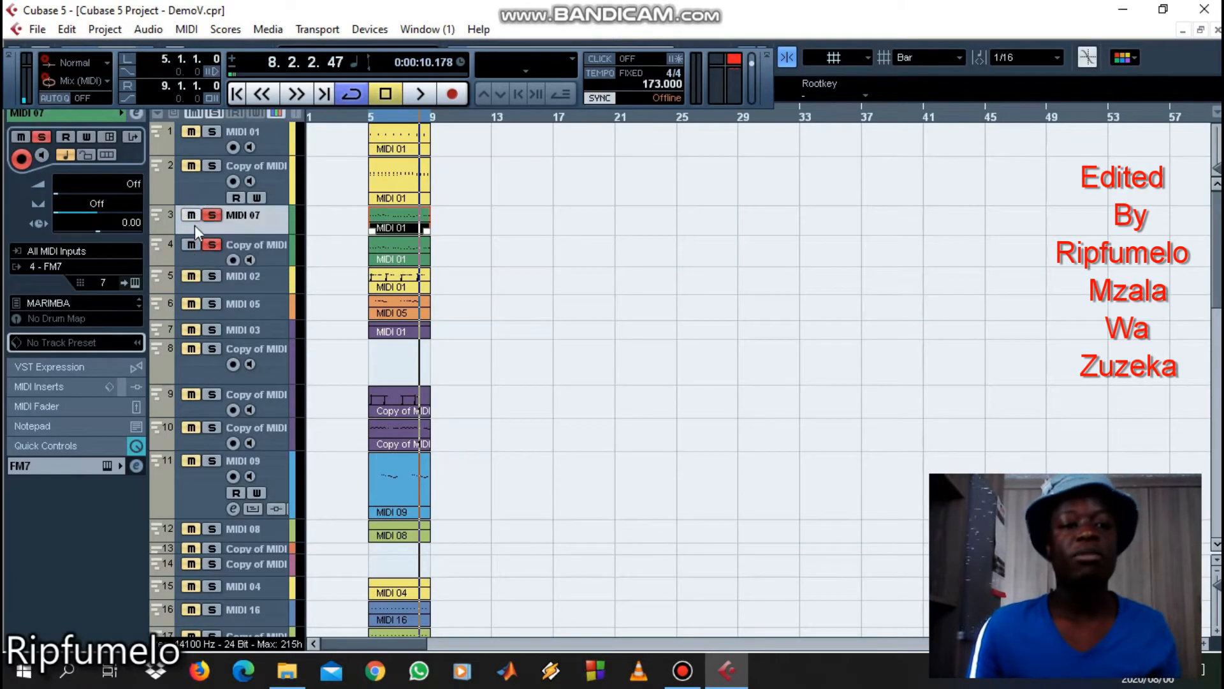
key(s)
Step: Play the Copy of MIDI 07 part from the left locator and examine its notes in the Key Editor
key(KP_1)
key(space)
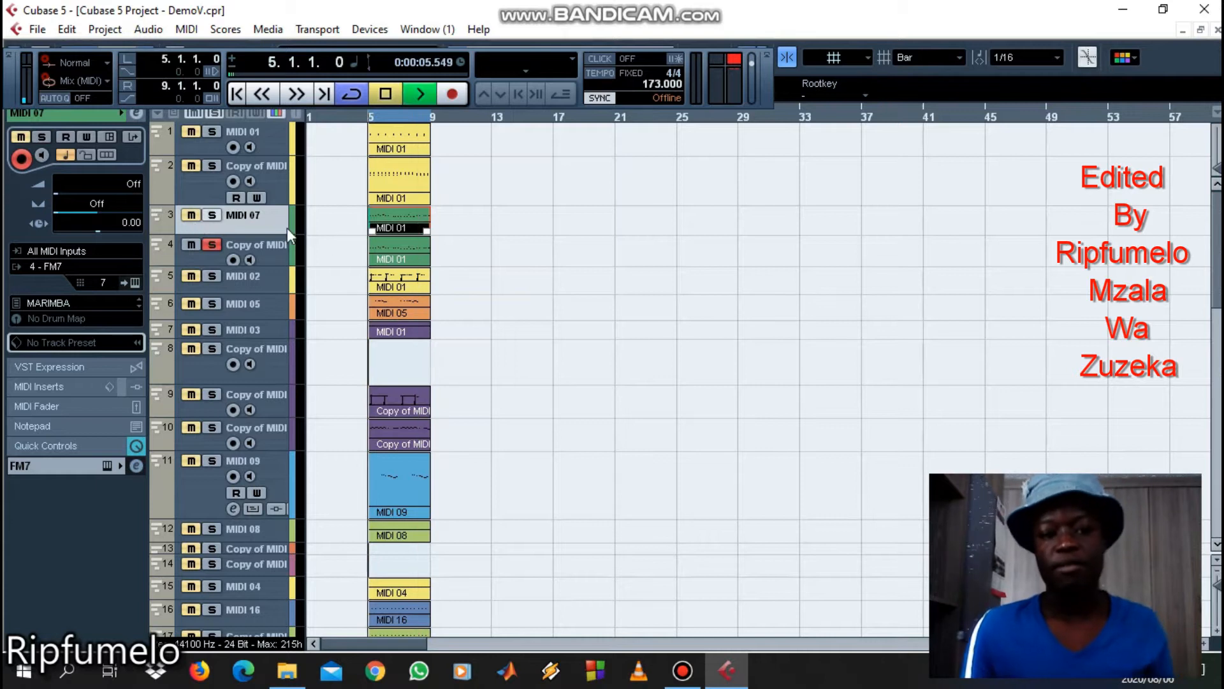
double_click(411, 256)
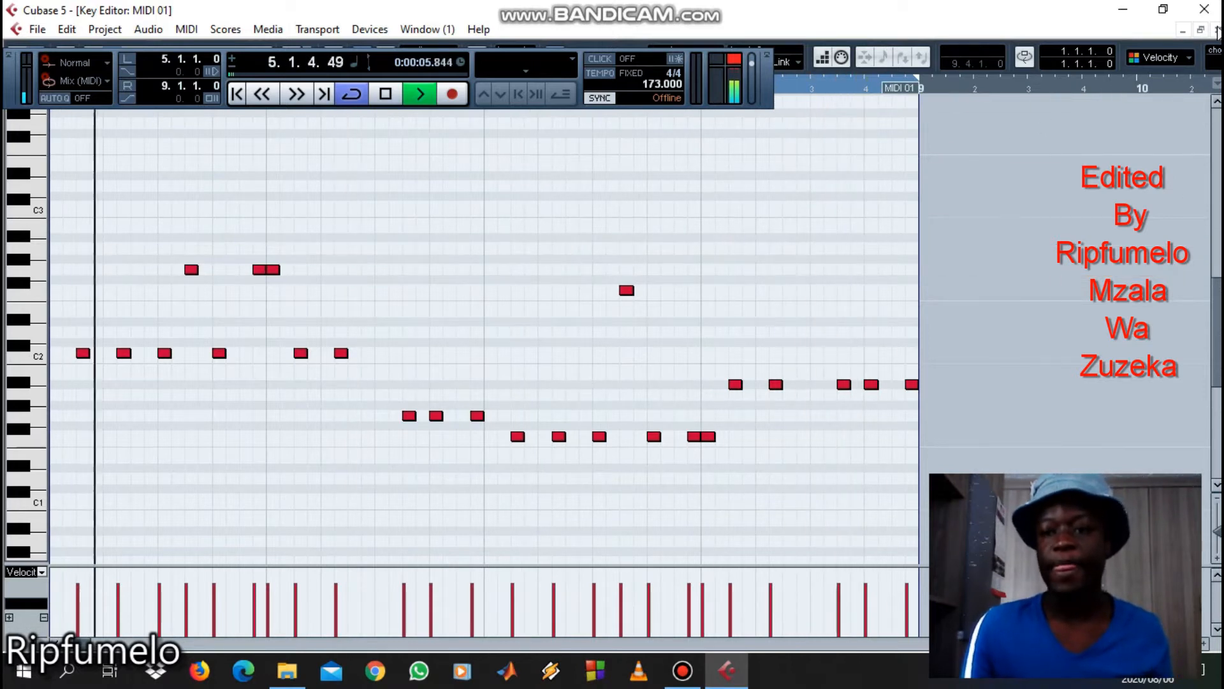
click(1215, 31)
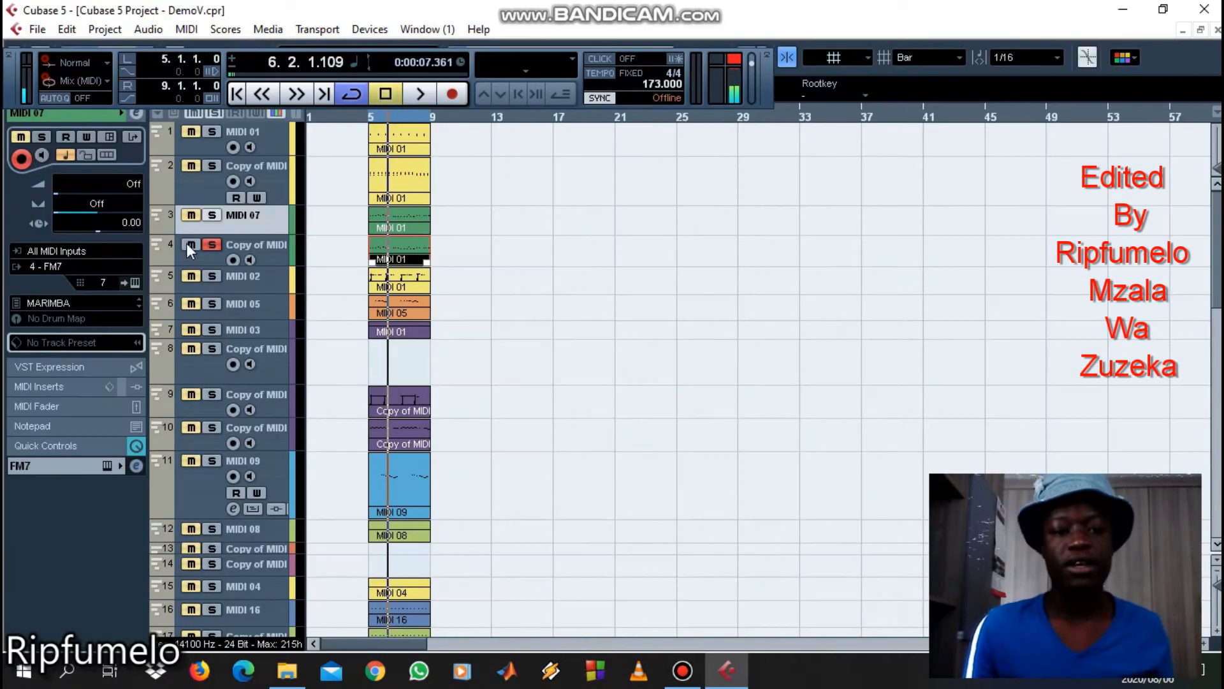
Step: Switch the solo from Copy of MIDI 07 to MIDI 02, select that track, and return the cursor to the left locator
click(211, 275)
click(212, 244)
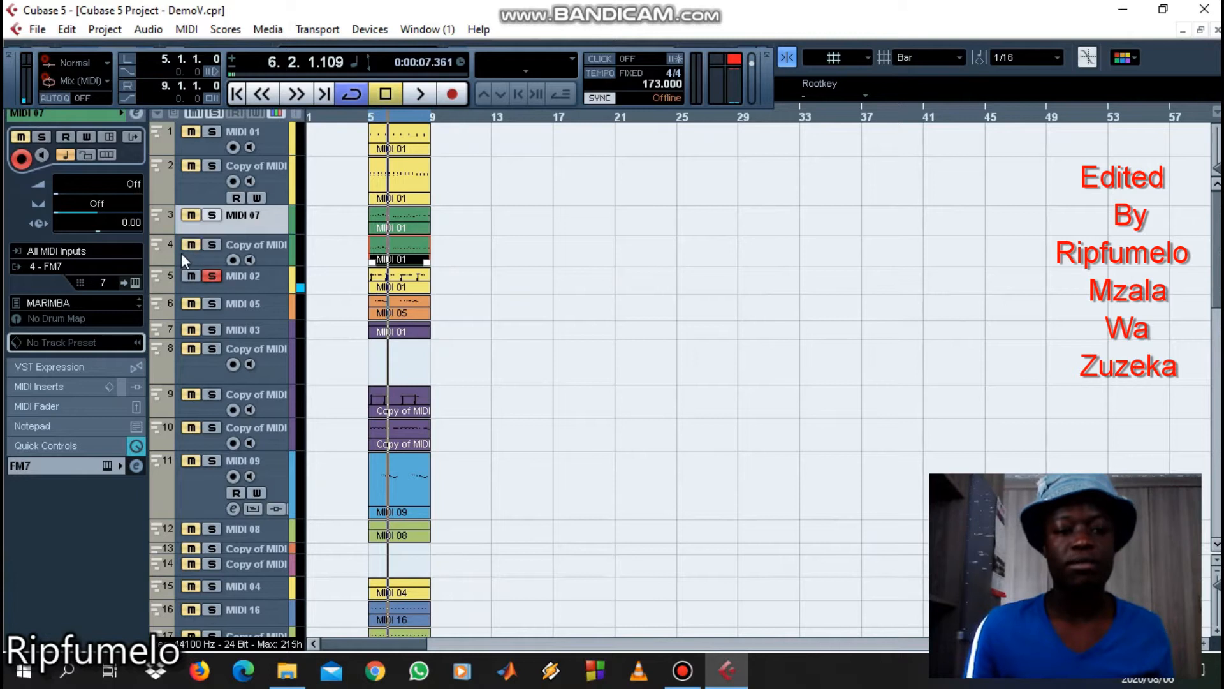
click(238, 278)
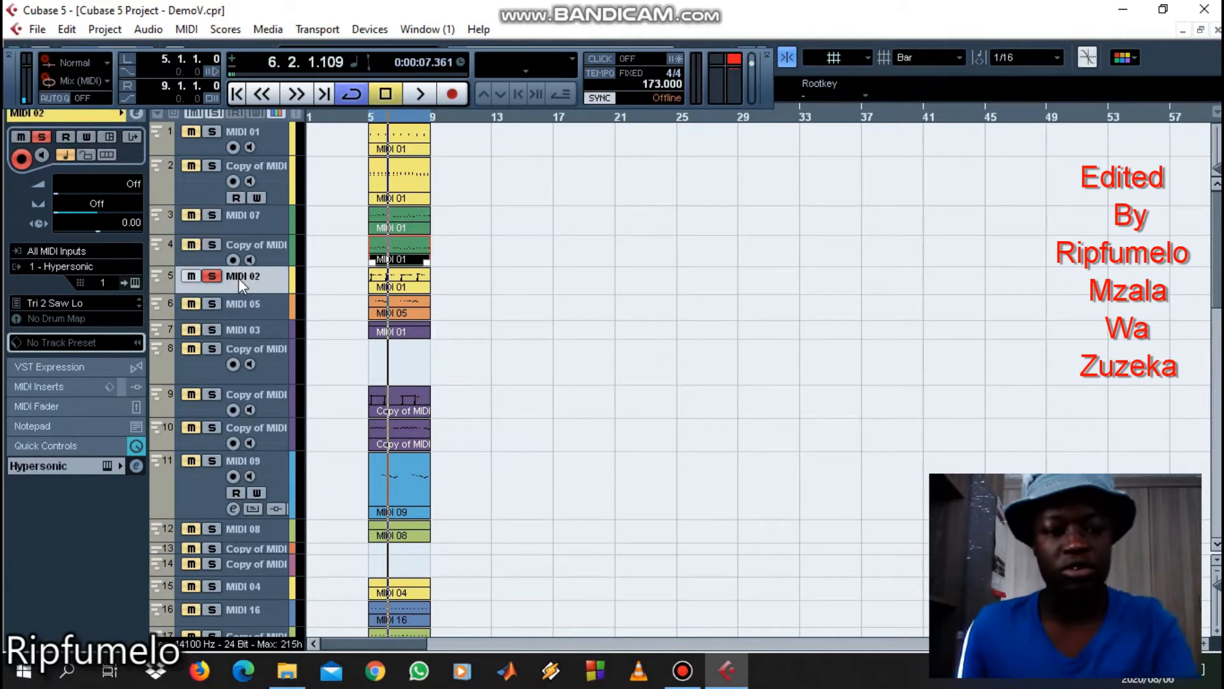
key(KP_1)
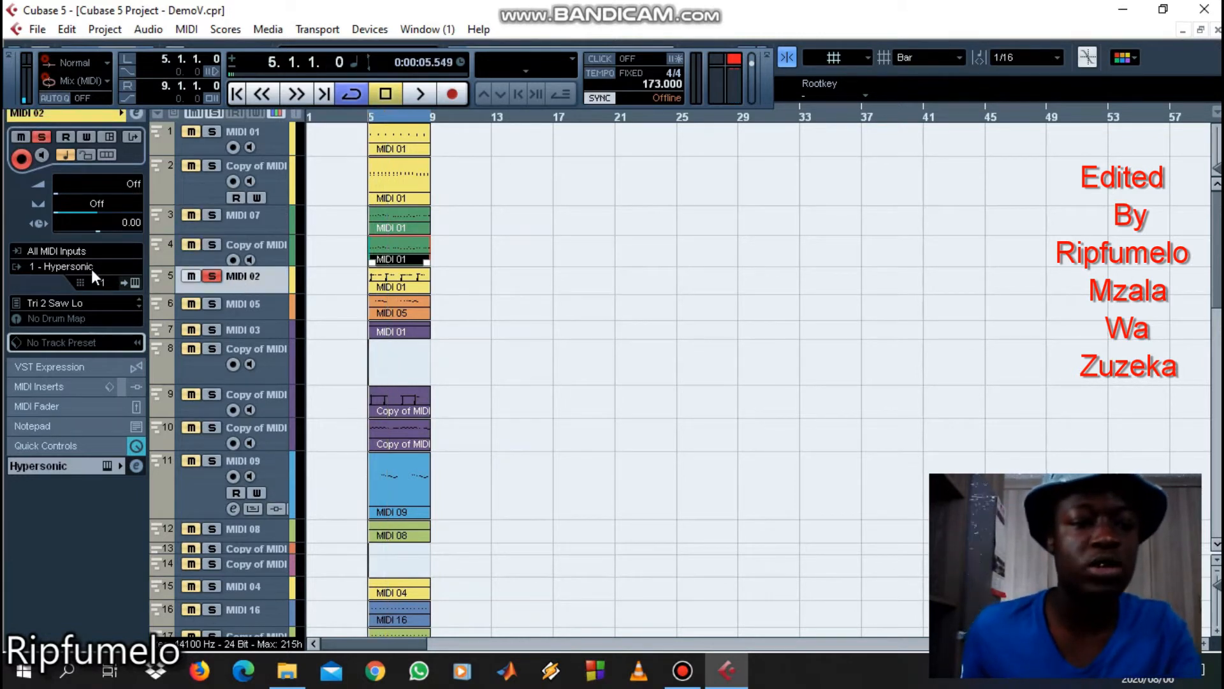
Step: Open the MIDI 02 track's Hypersonic instrument, examine the Tri 2 Saw Lo patch and the patch search, and close it
click(130, 284)
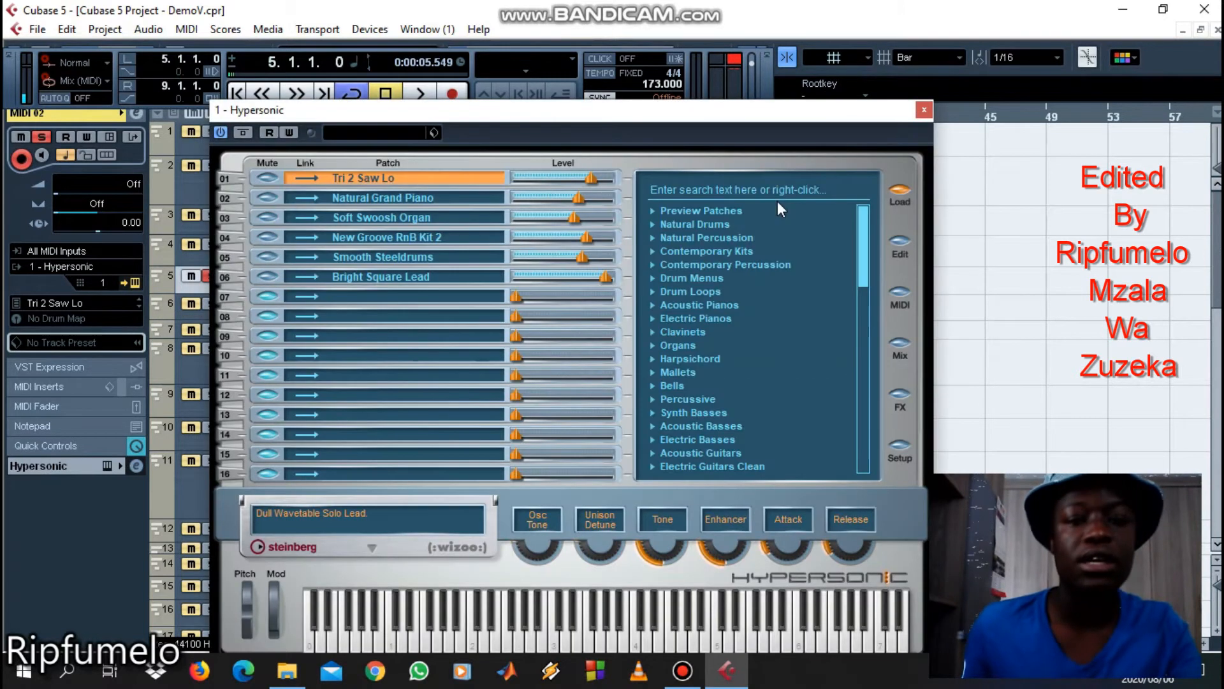
click(687, 189)
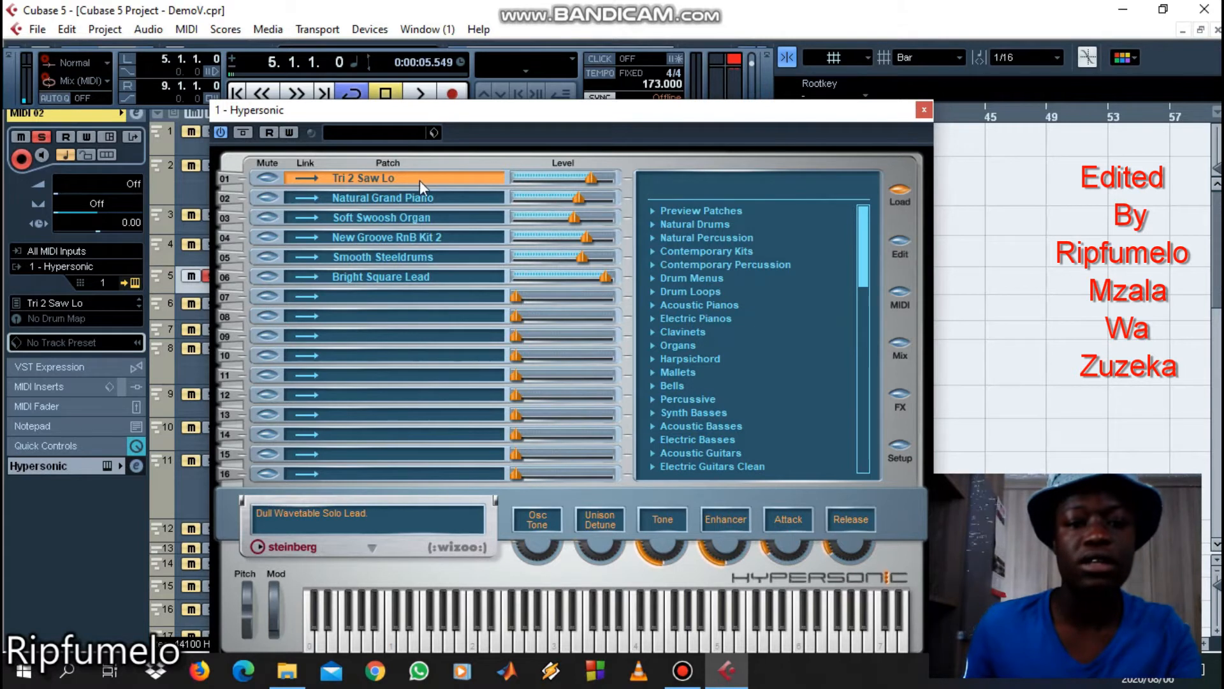
click(924, 110)
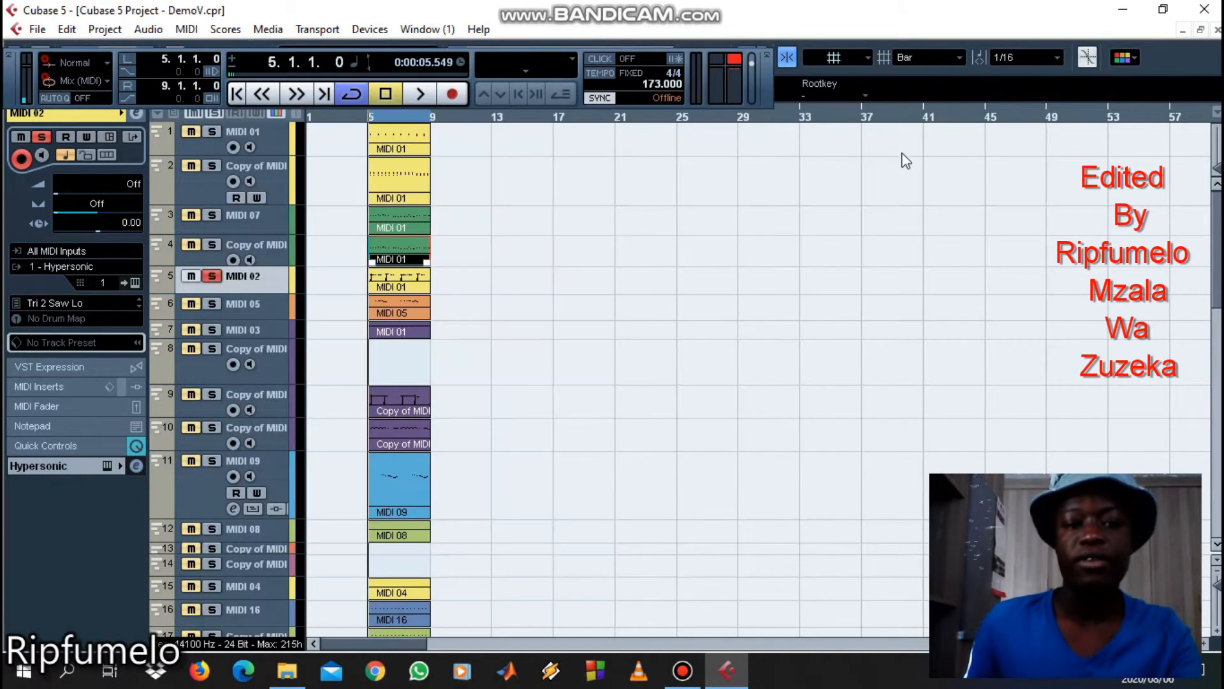
Step: Play the MIDI 02 part and examine its melody notes and pitchbend in the Key Editor before returning to the project
key(space)
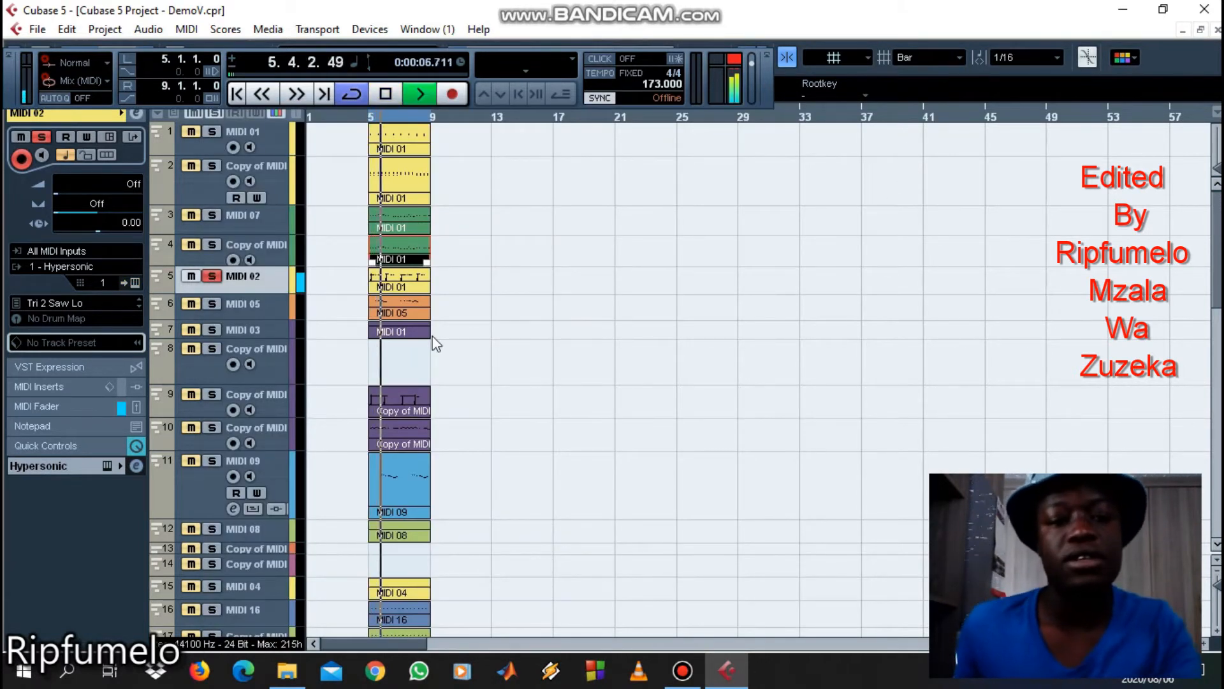
double_click(394, 274)
scroll(394, 269, up, 3)
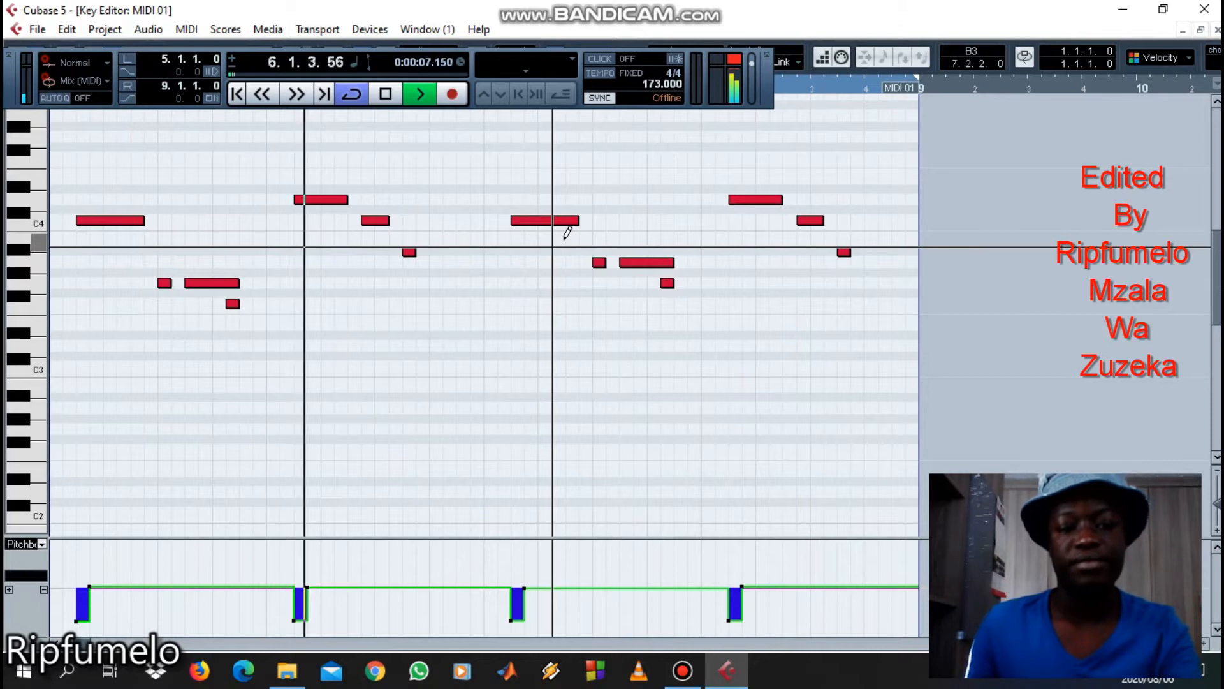
key(space)
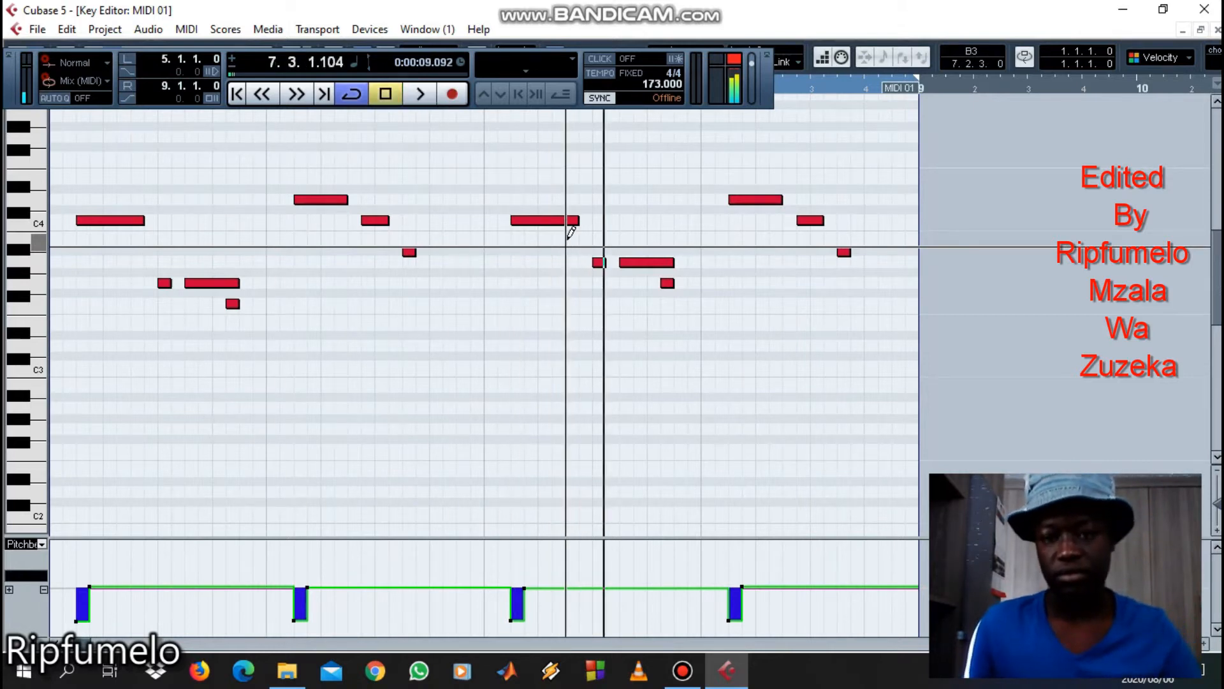
key(Return)
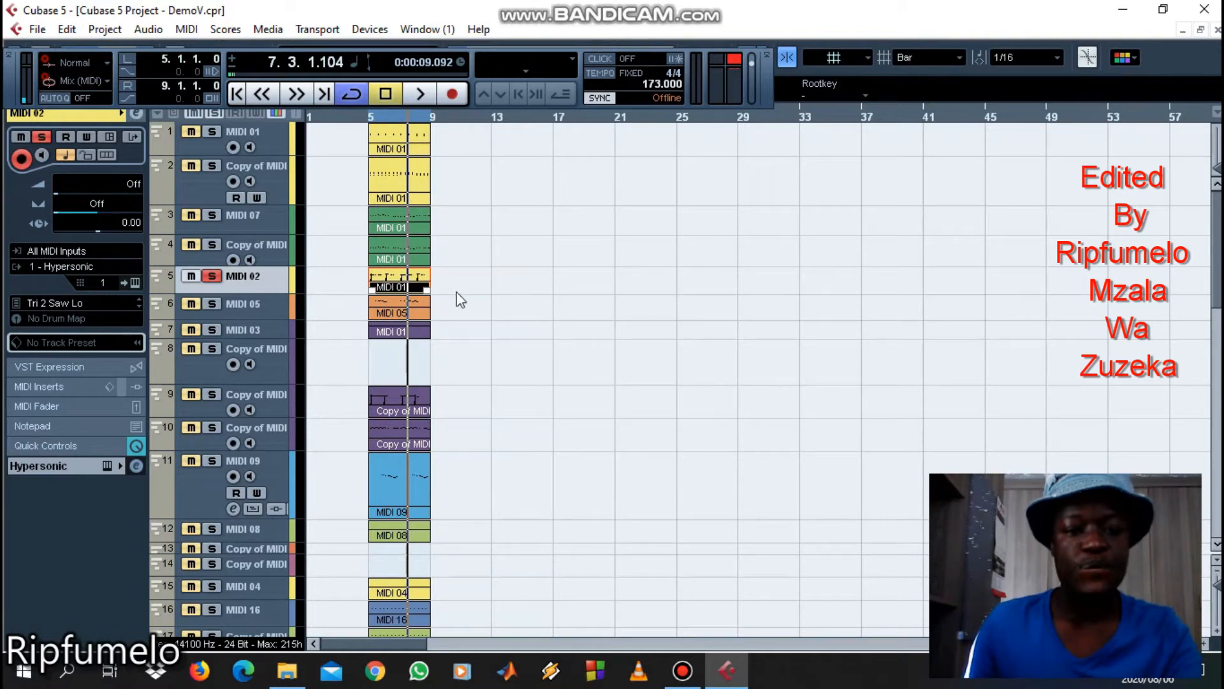
Step: Switch the solo from MIDI 02 to MIDI 05, select that track, and play it from the left locator
click(210, 305)
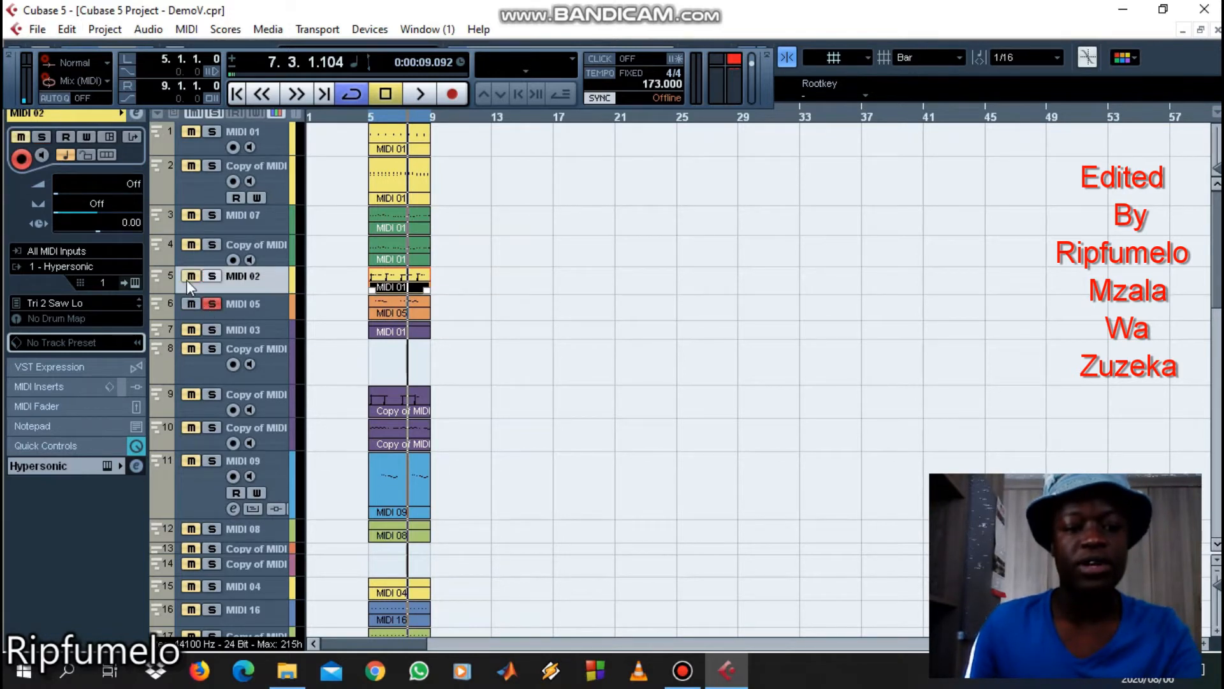
click(225, 303)
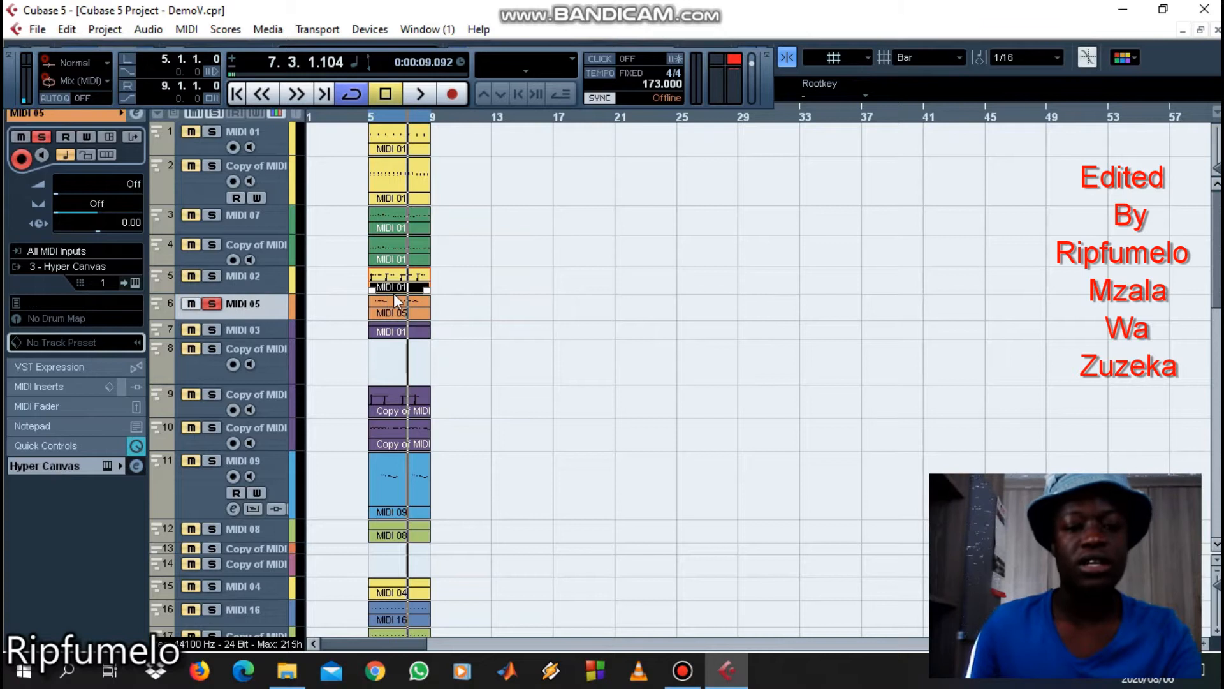
key(KP_1)
key(space)
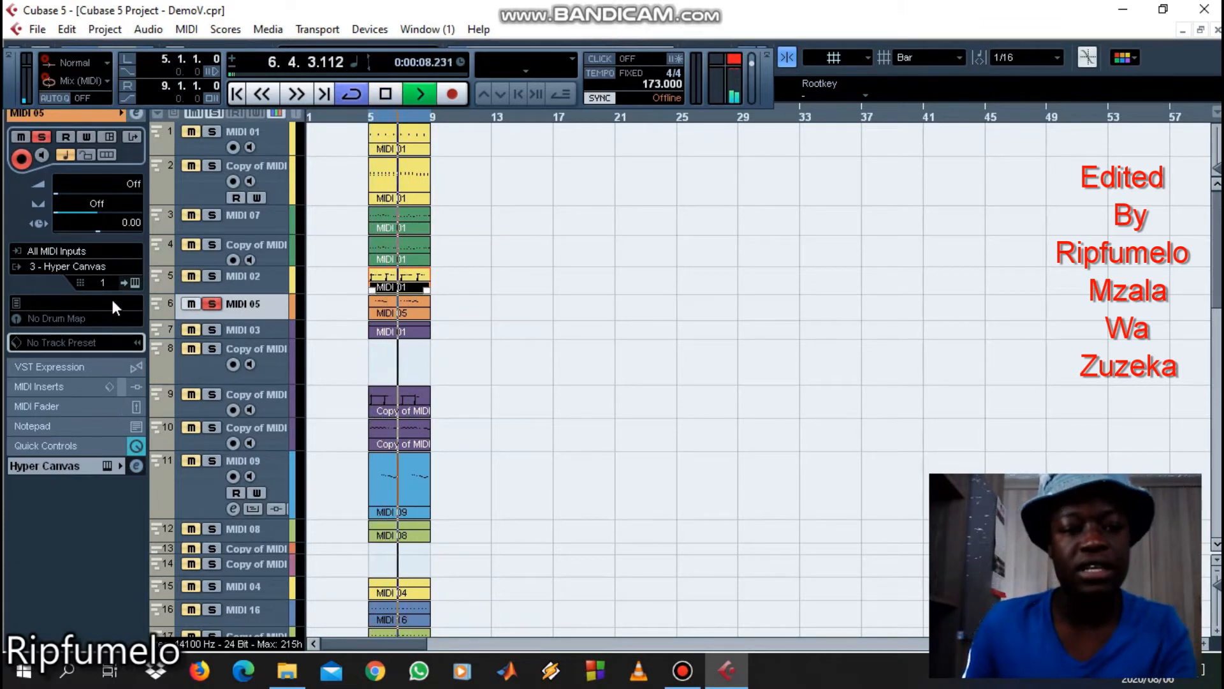
Step: Examine the MIDI 05 track's Hyper Canvas instrument and its notes in the Key Editor, stopping playback before returning to the project
click(134, 282)
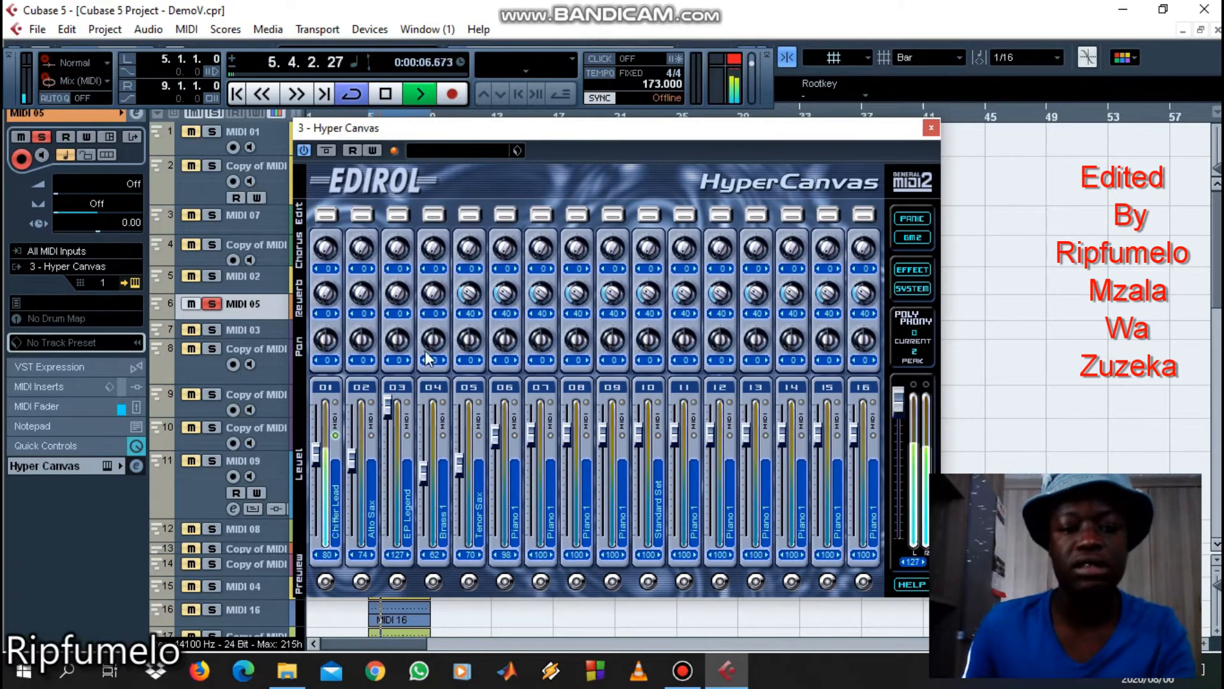
click(930, 128)
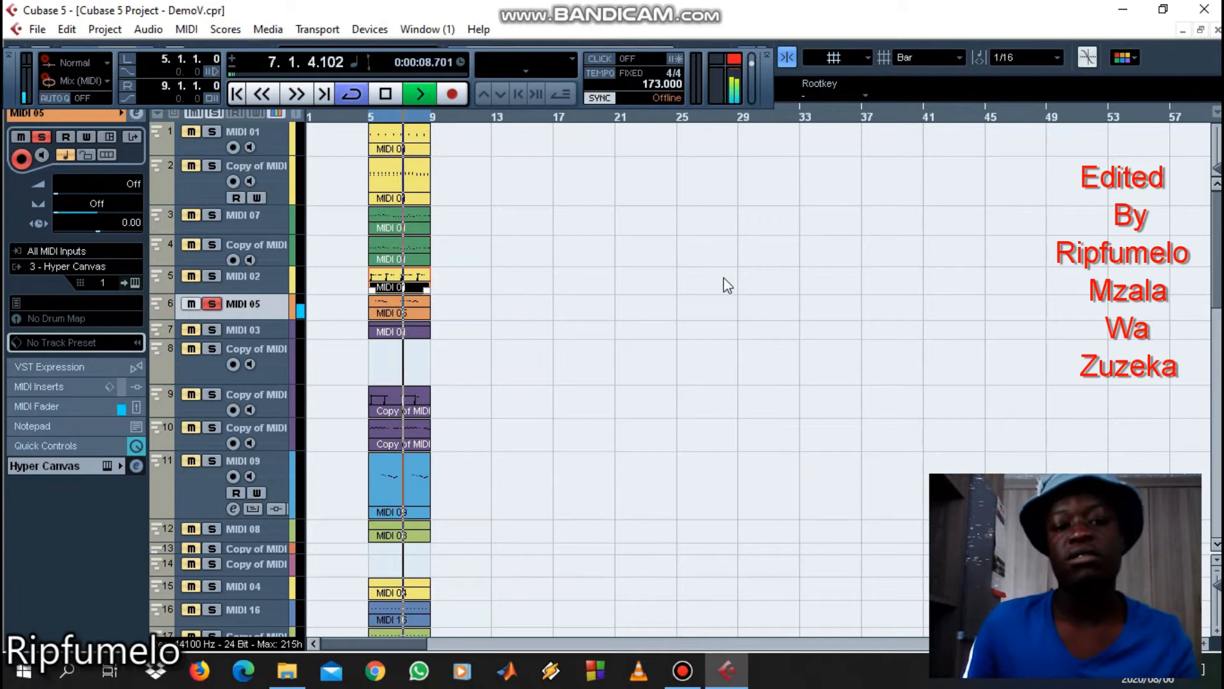
double_click(418, 312)
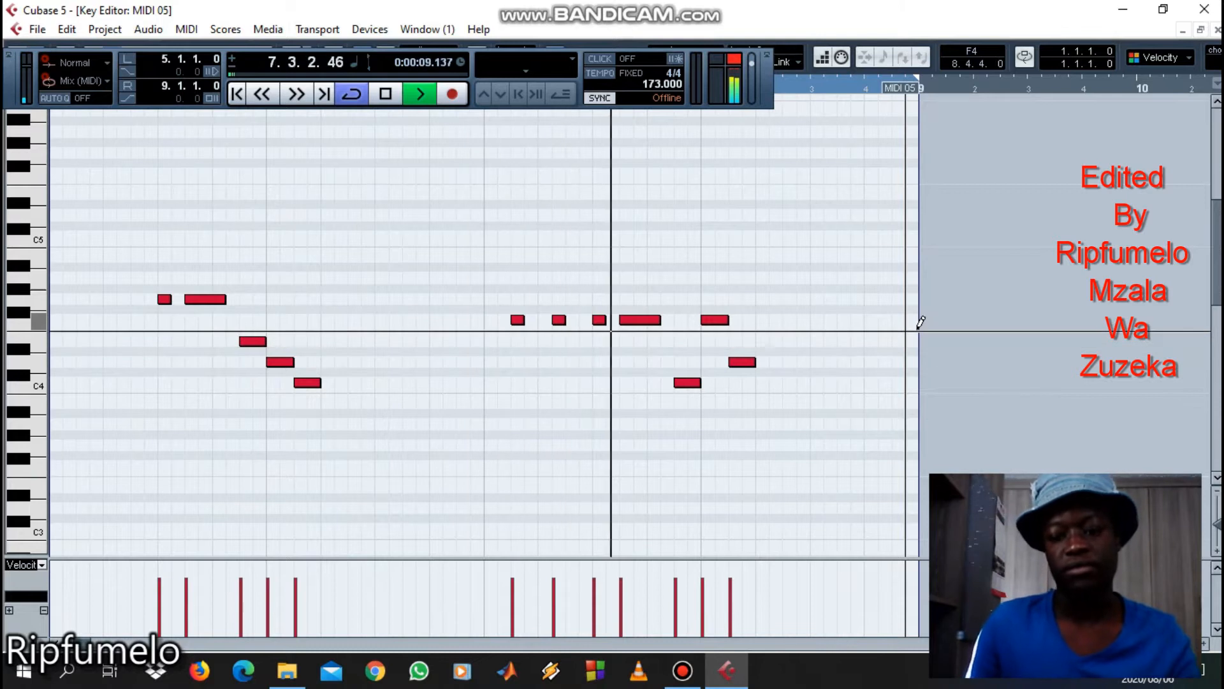
key(space)
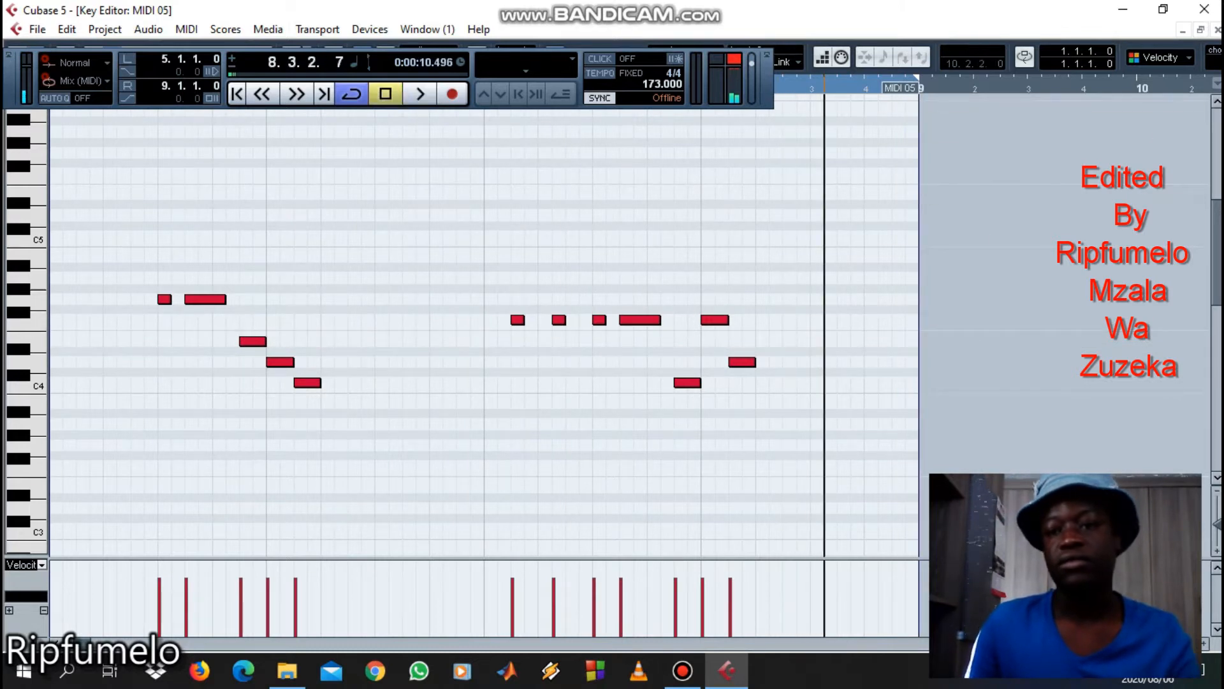
click(1218, 30)
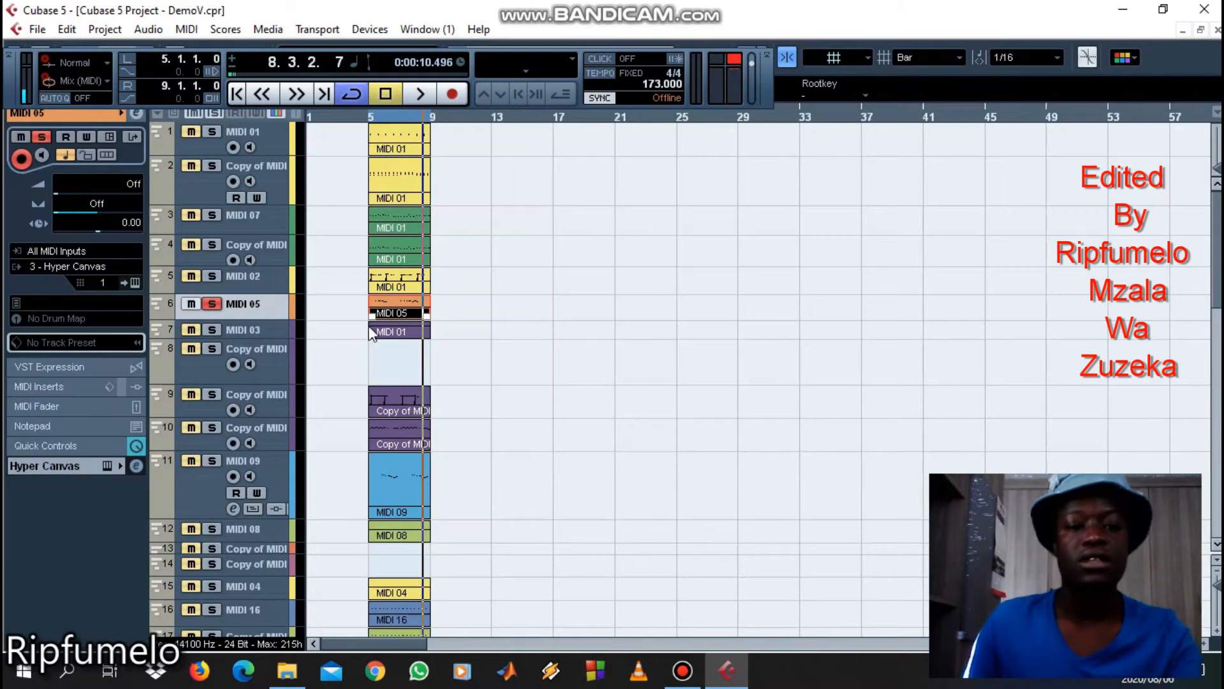
Step: Solo the MIDI 03 track and play its part while examining the chord and bass notes in the Key Editor
click(249, 331)
click(214, 329)
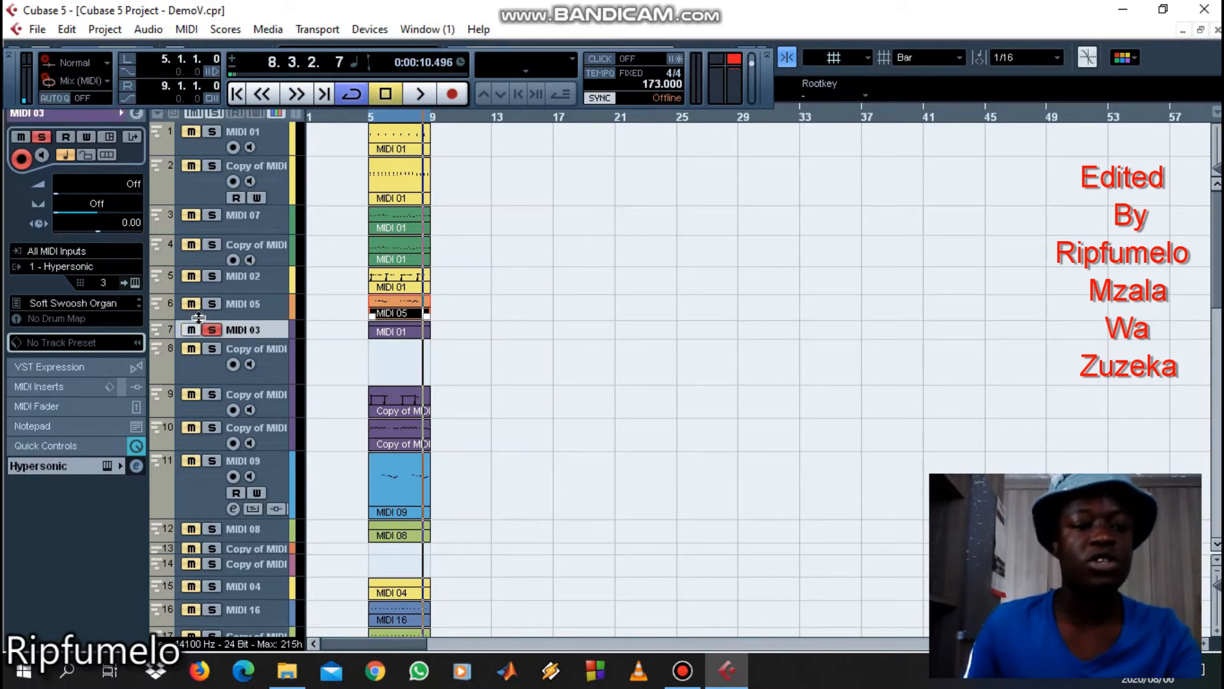
double_click(399, 333)
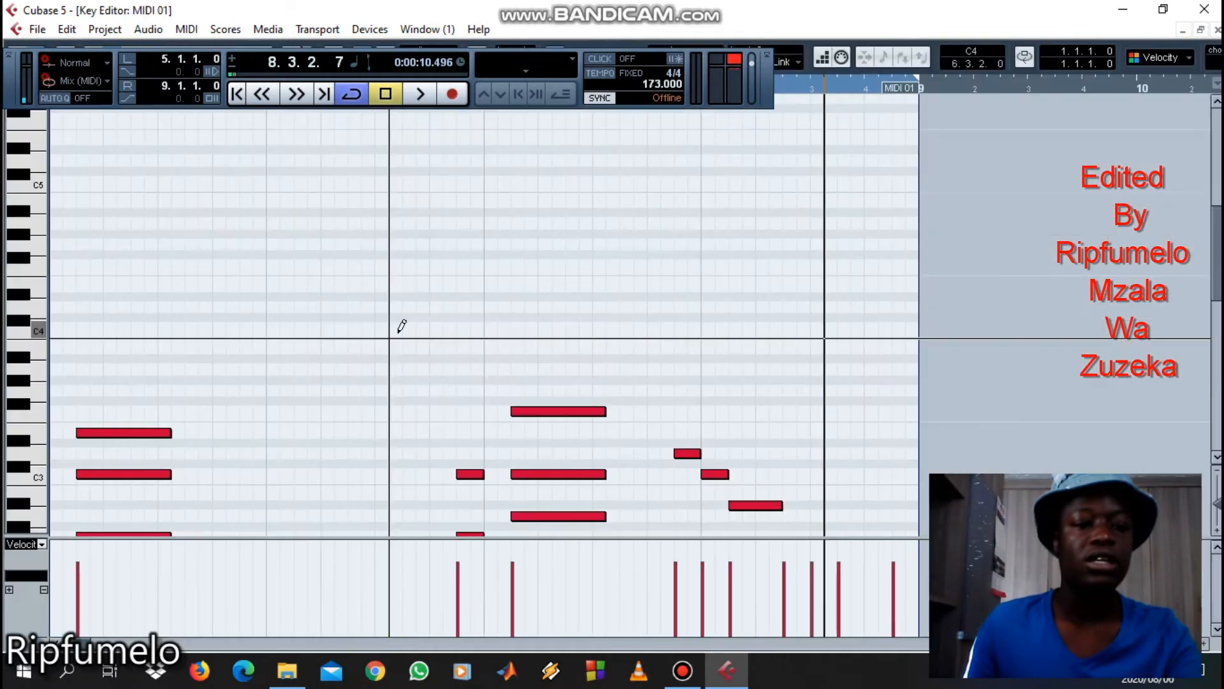
scroll(771, 246, down, 5)
key(space)
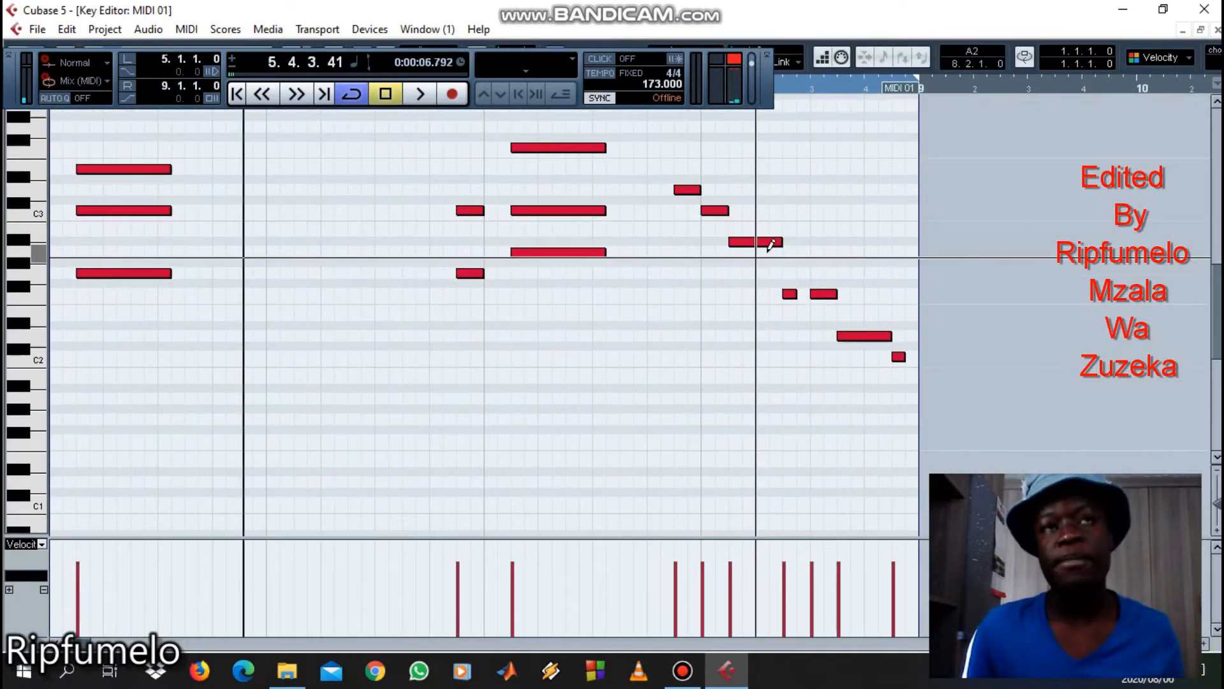
key(space)
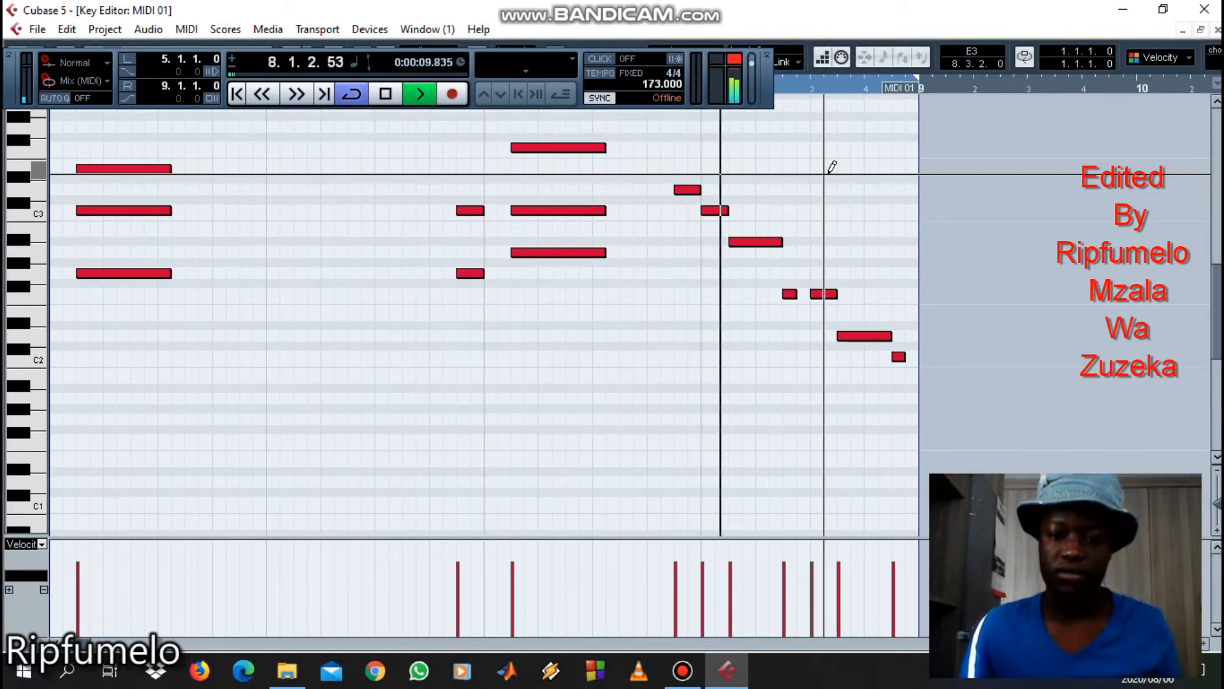
key(space)
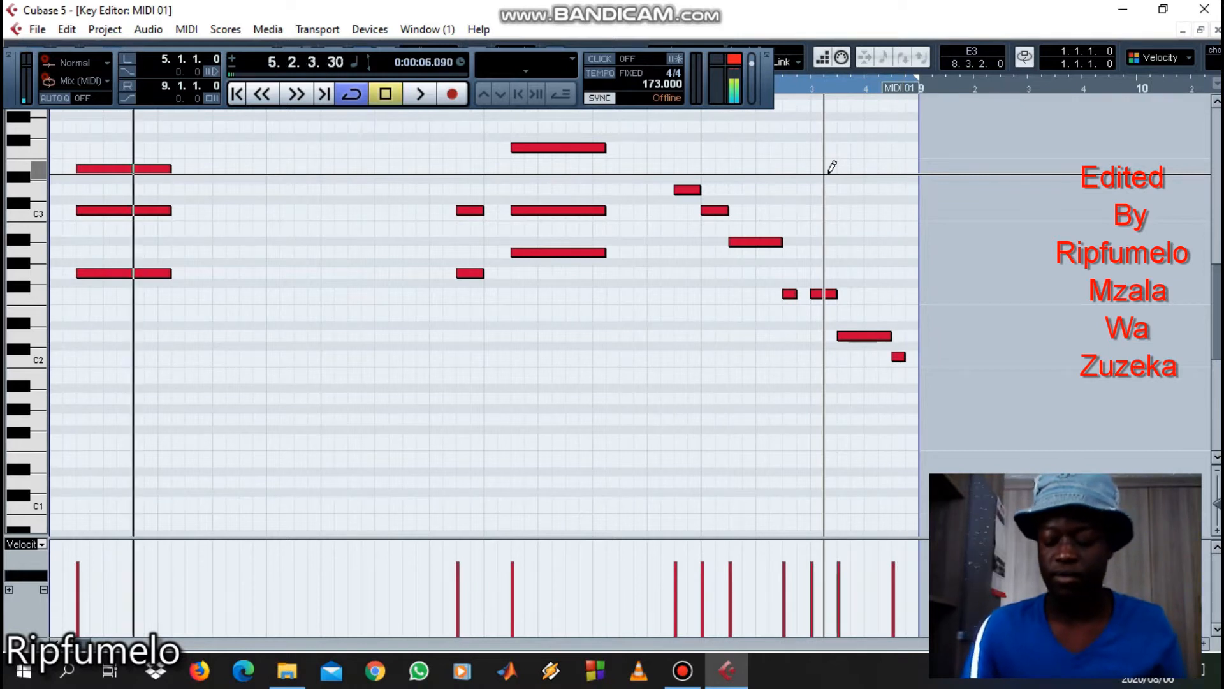
key(Return)
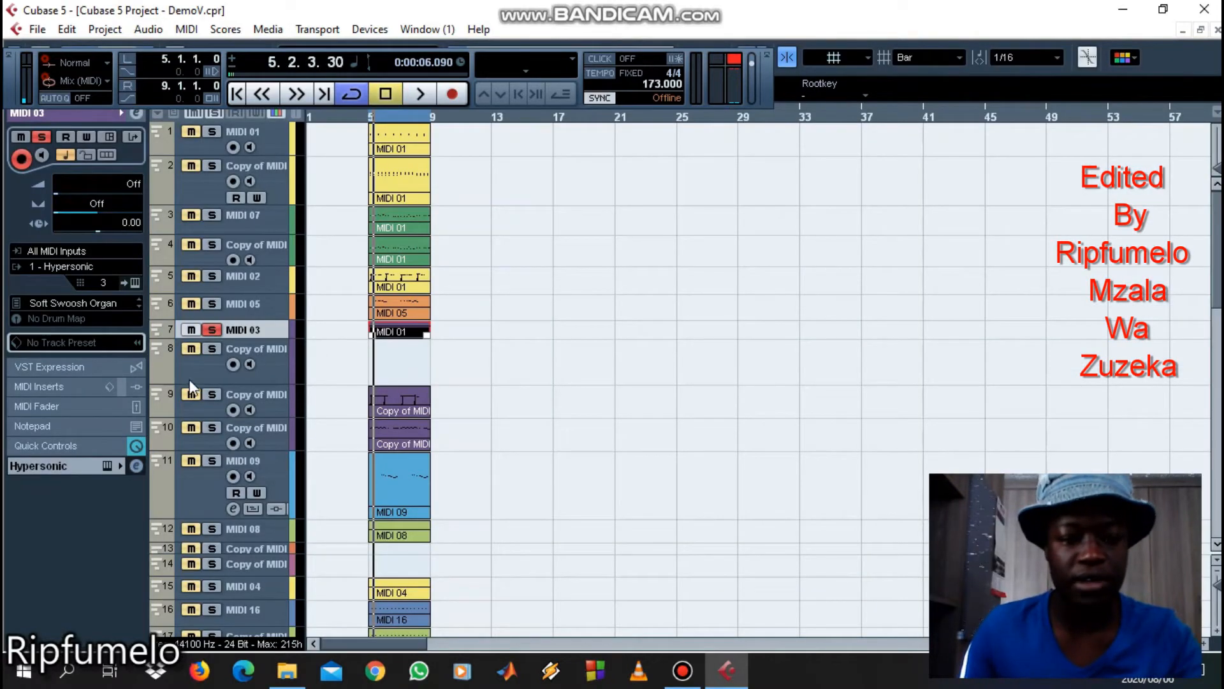
Step: Solo the Copy of MIDI 03 on track 9 and play it while examining its Tenor Sax channel in Hyper Canvas
click(260, 393)
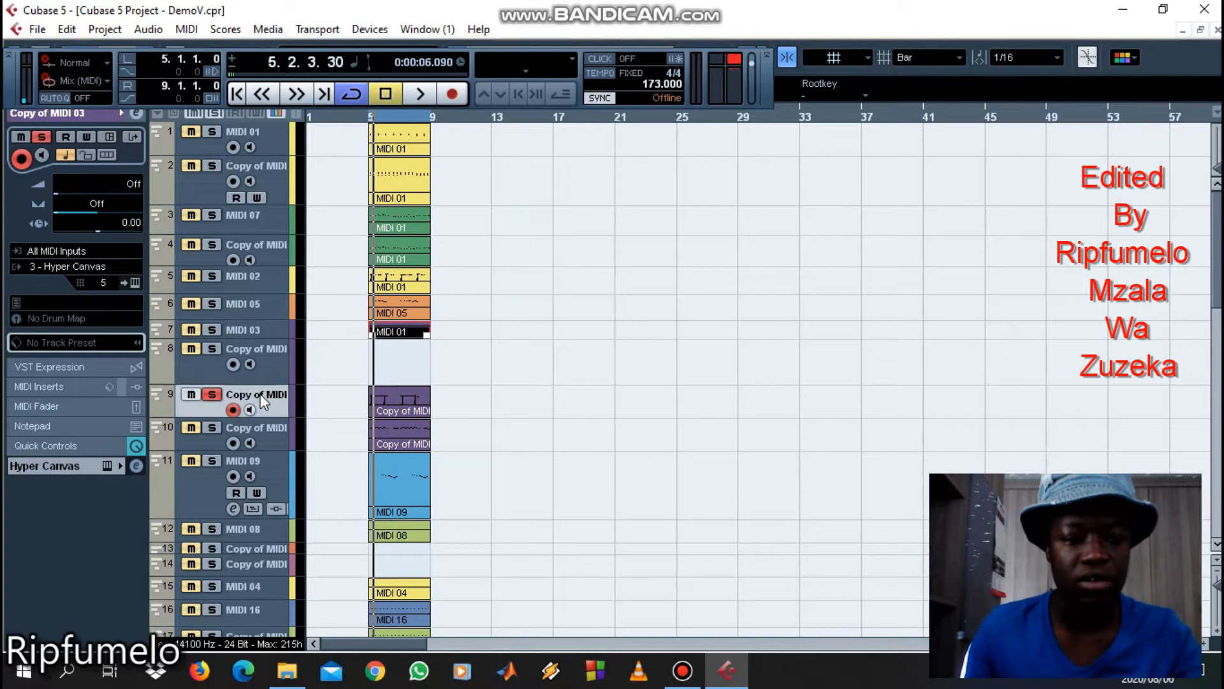
click(132, 282)
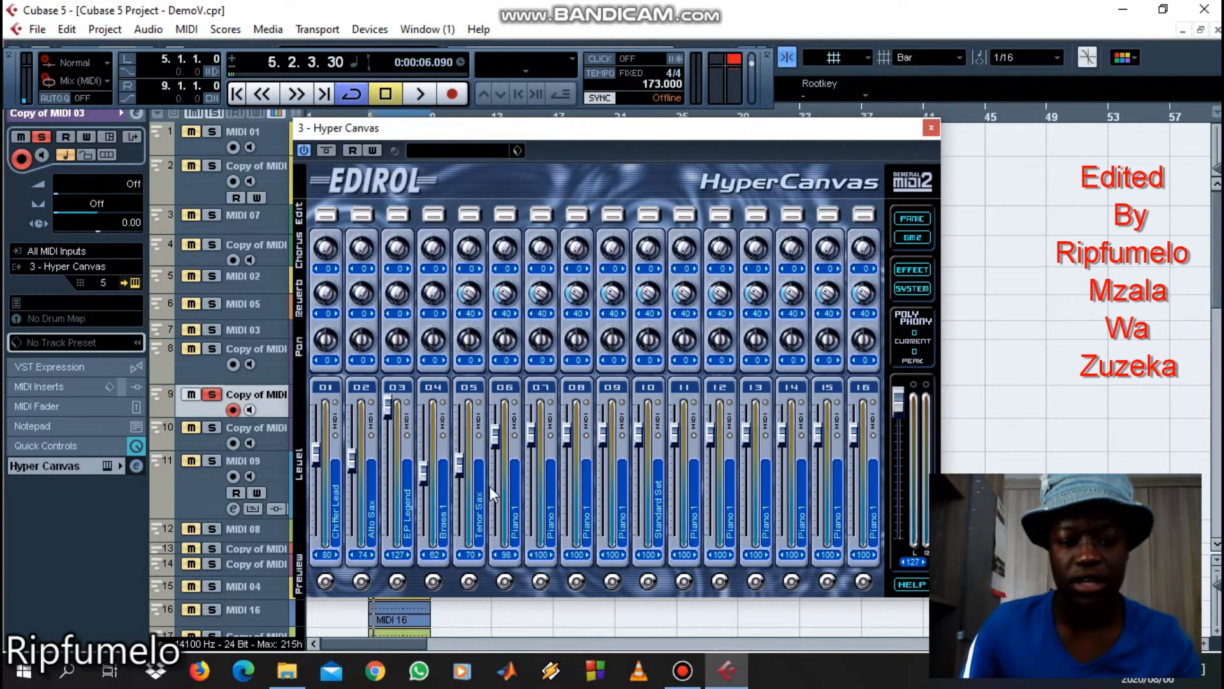
key(space)
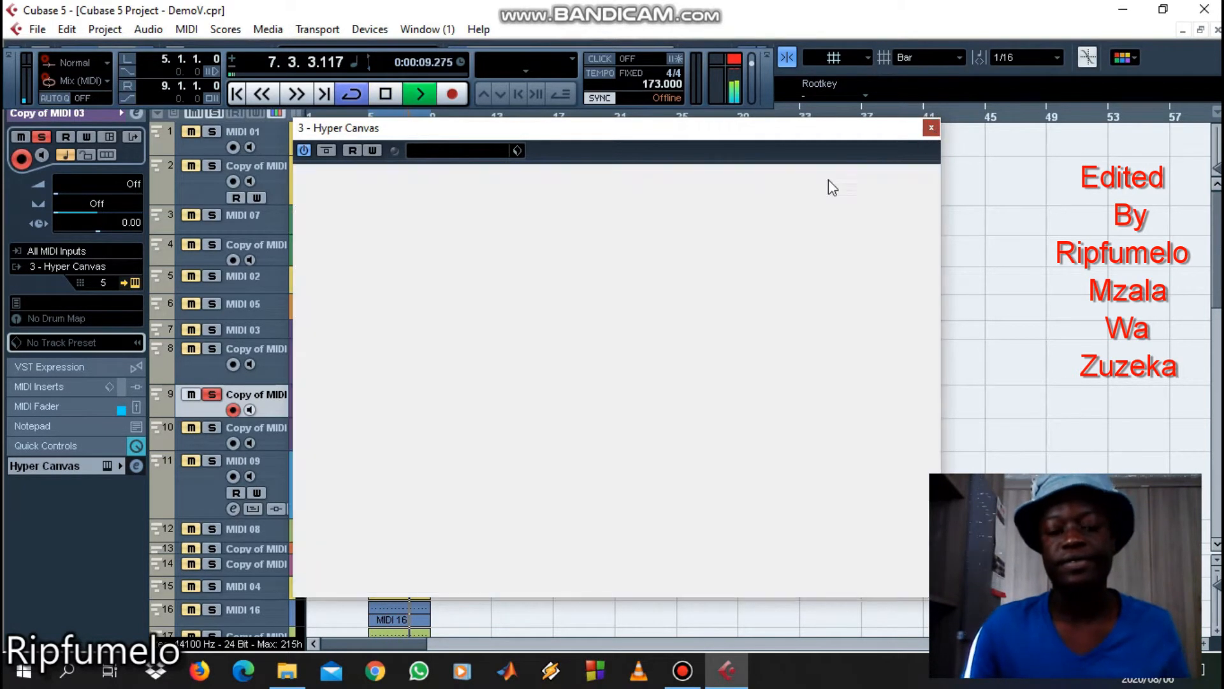
click(931, 128)
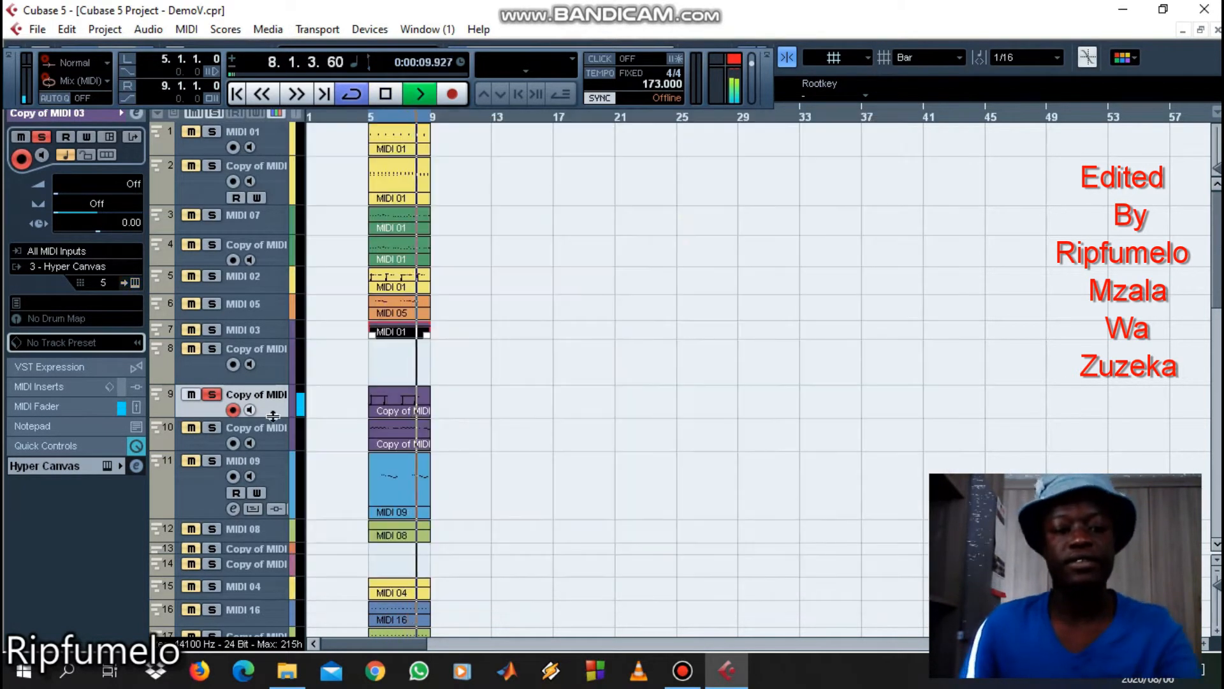
Step: Examine the track 9 part's notes and pitchbend in the Key Editor, return to the project, and stop playback
double_click(416, 407)
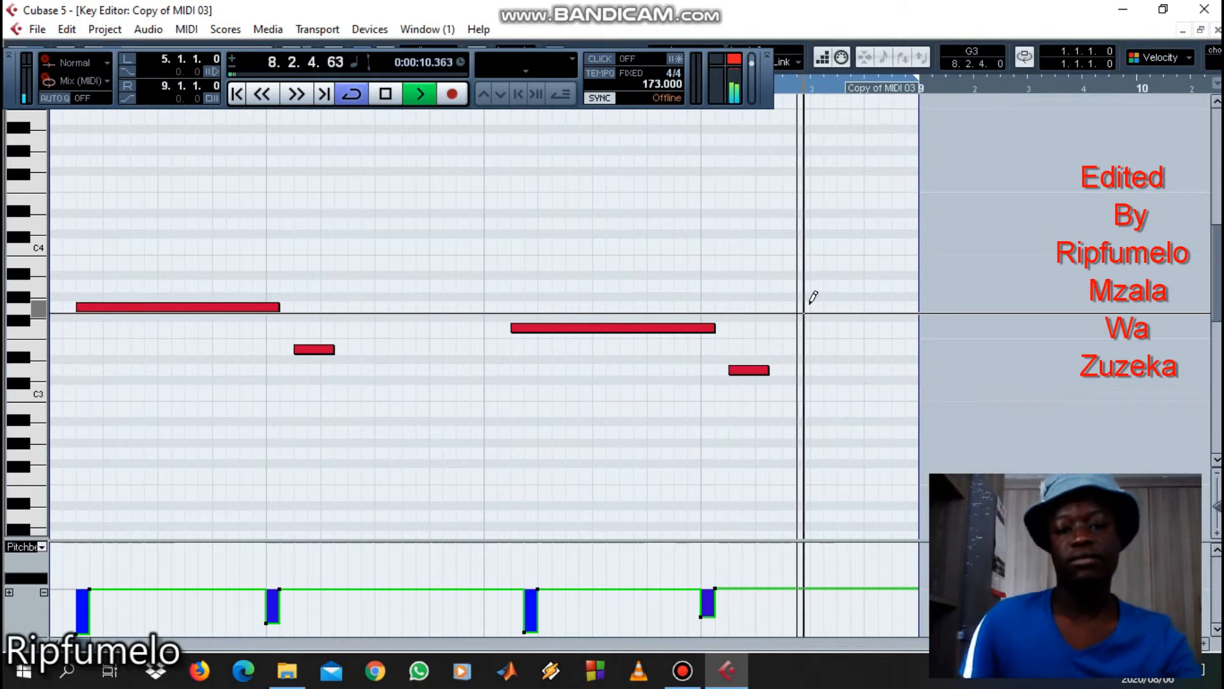
key(Return)
key(space)
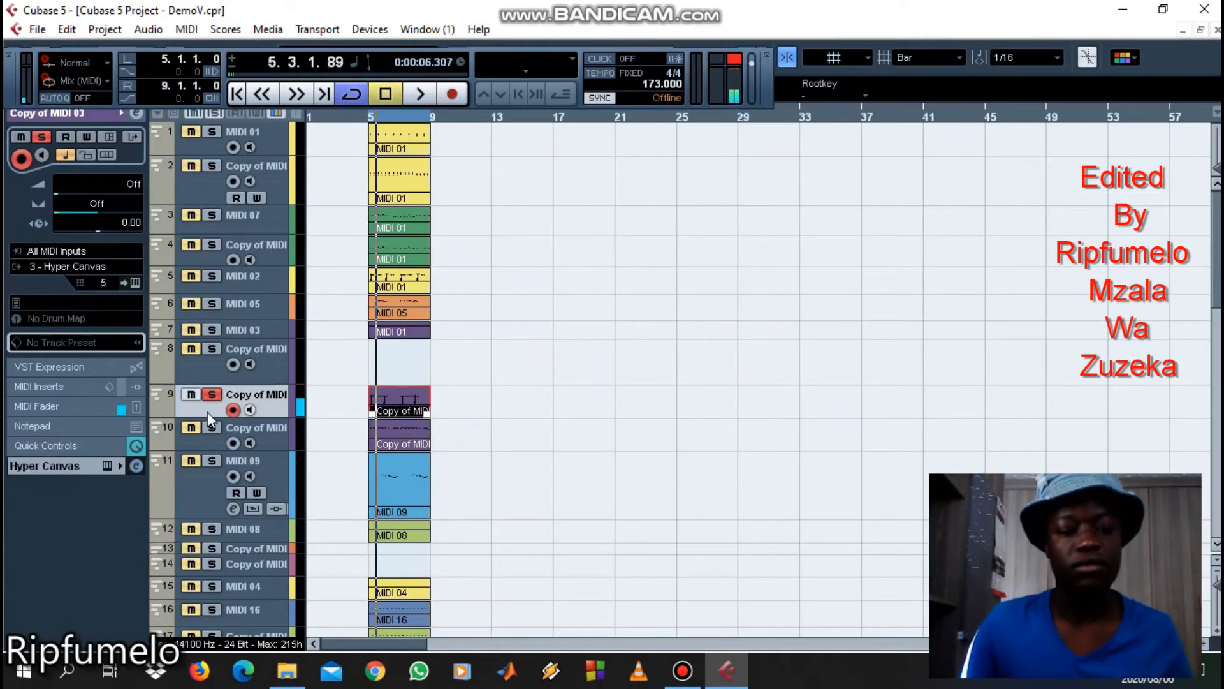
Step: Move the solo from track 9 to the Copy of MIDI 03 on track 10 and start playback
click(192, 397)
click(214, 443)
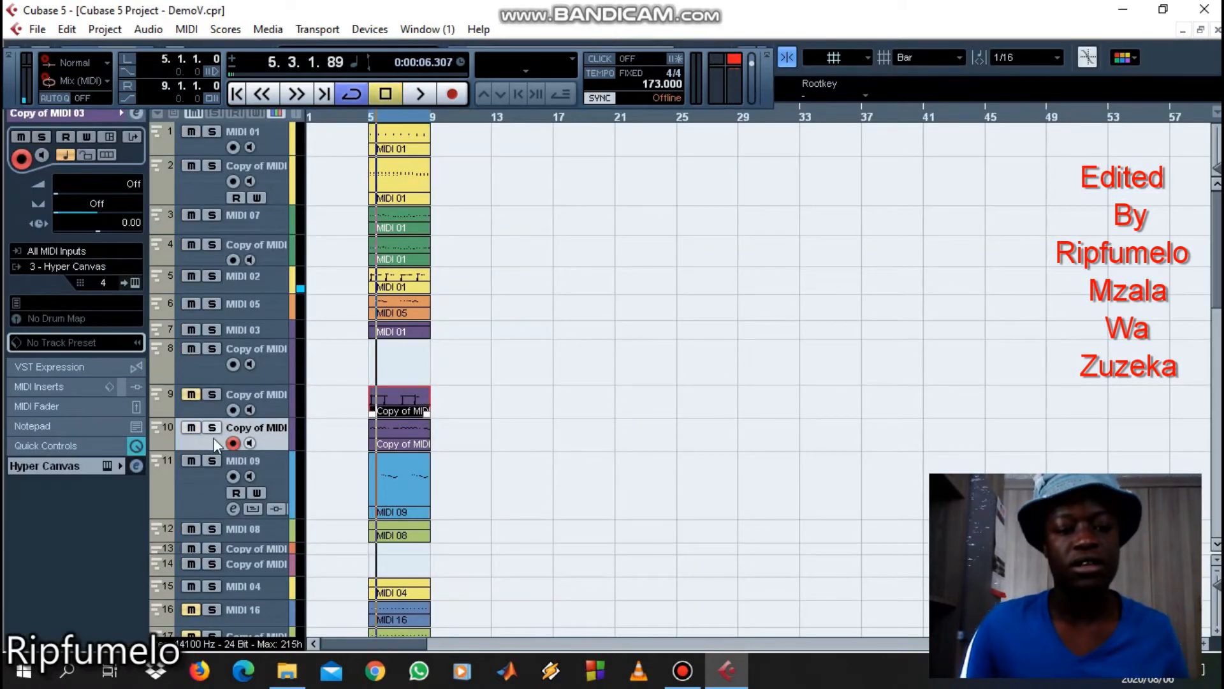
click(212, 428)
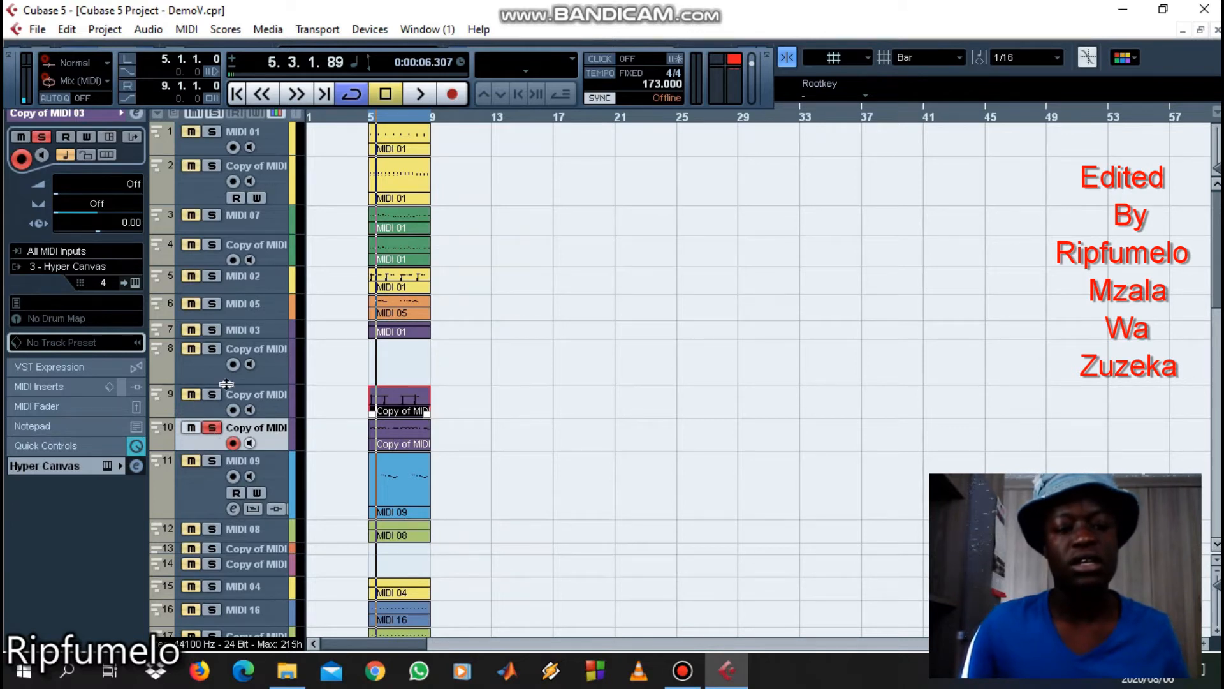
key(space)
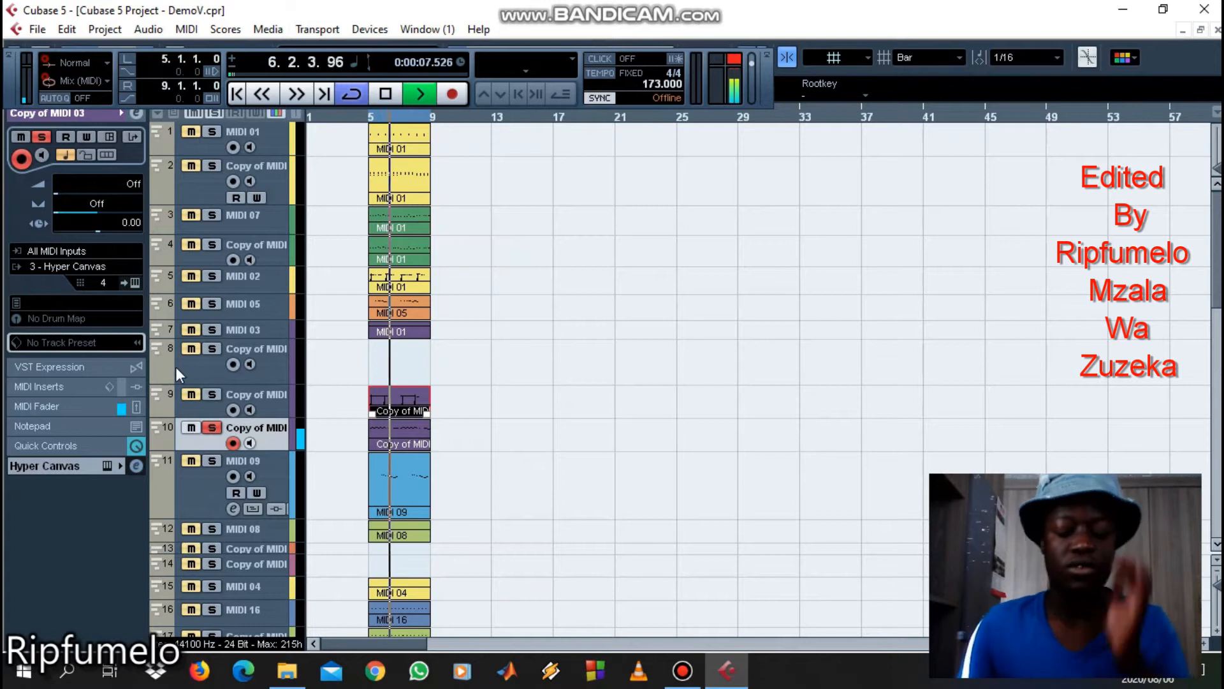
Step: Examine track 10's Brass 1 channel in Hyper Canvas, close the instrument, and listen to the part before stopping playback
click(133, 284)
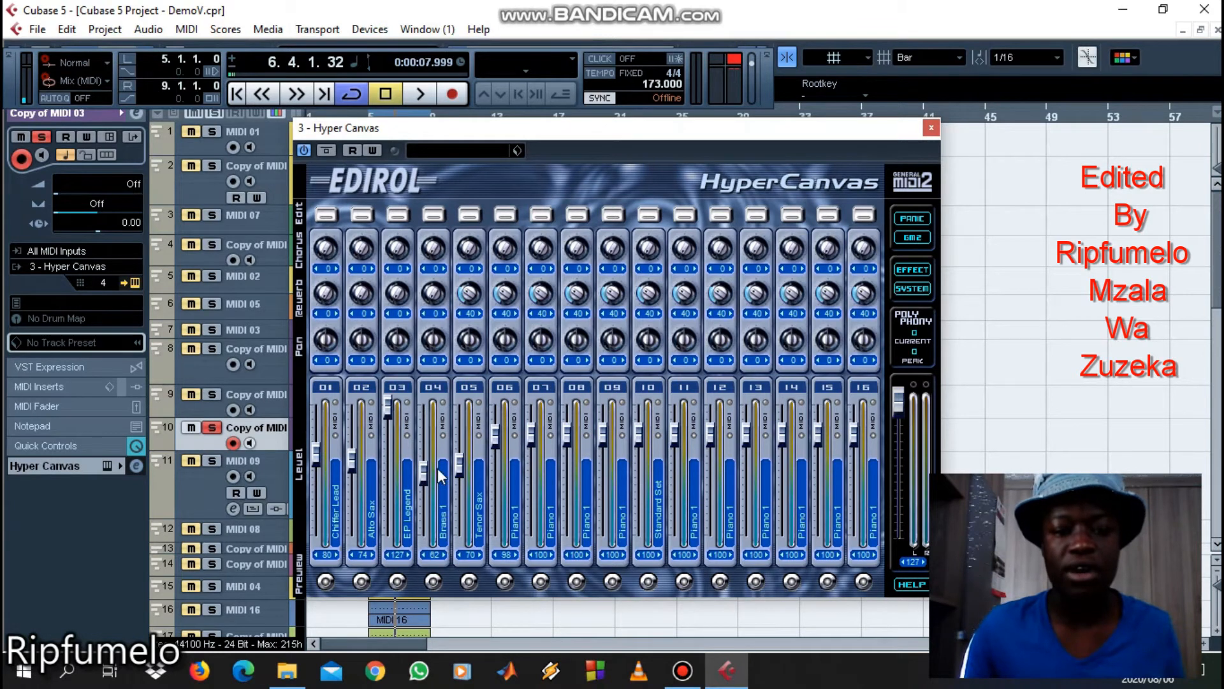
click(932, 128)
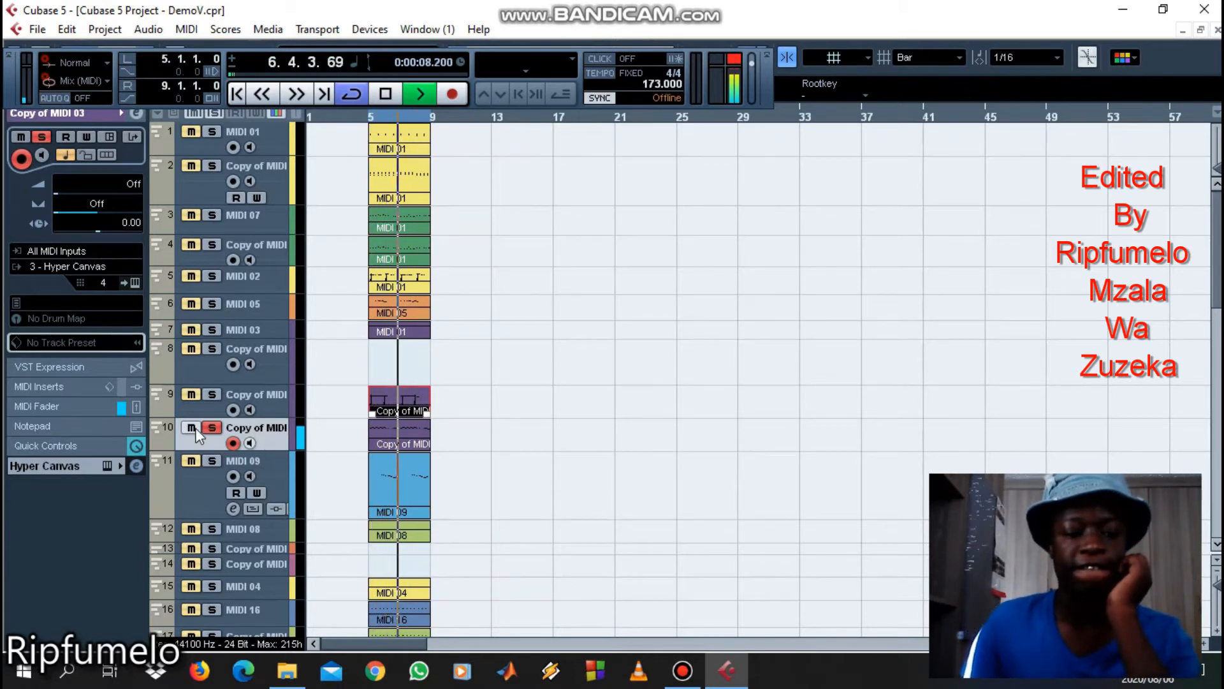
key(space)
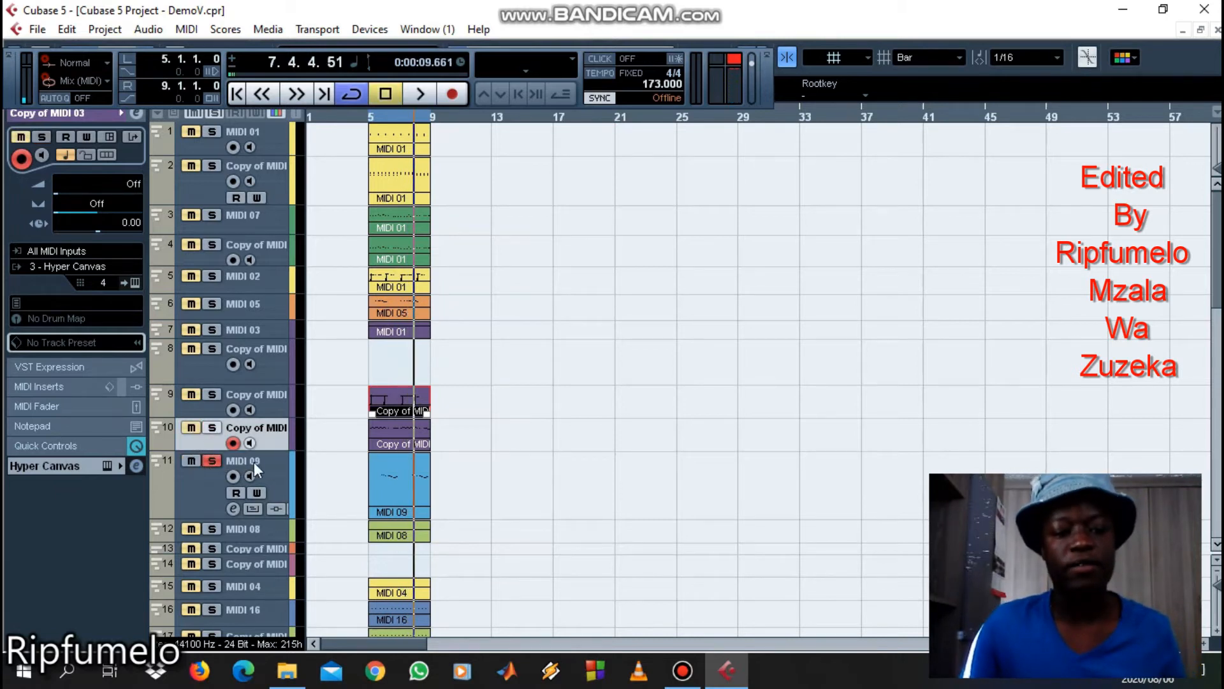
Step: Solo and select the MIDI 09 track and play its Smooth Steeldrums part from the left locator
click(273, 467)
key(KP_1)
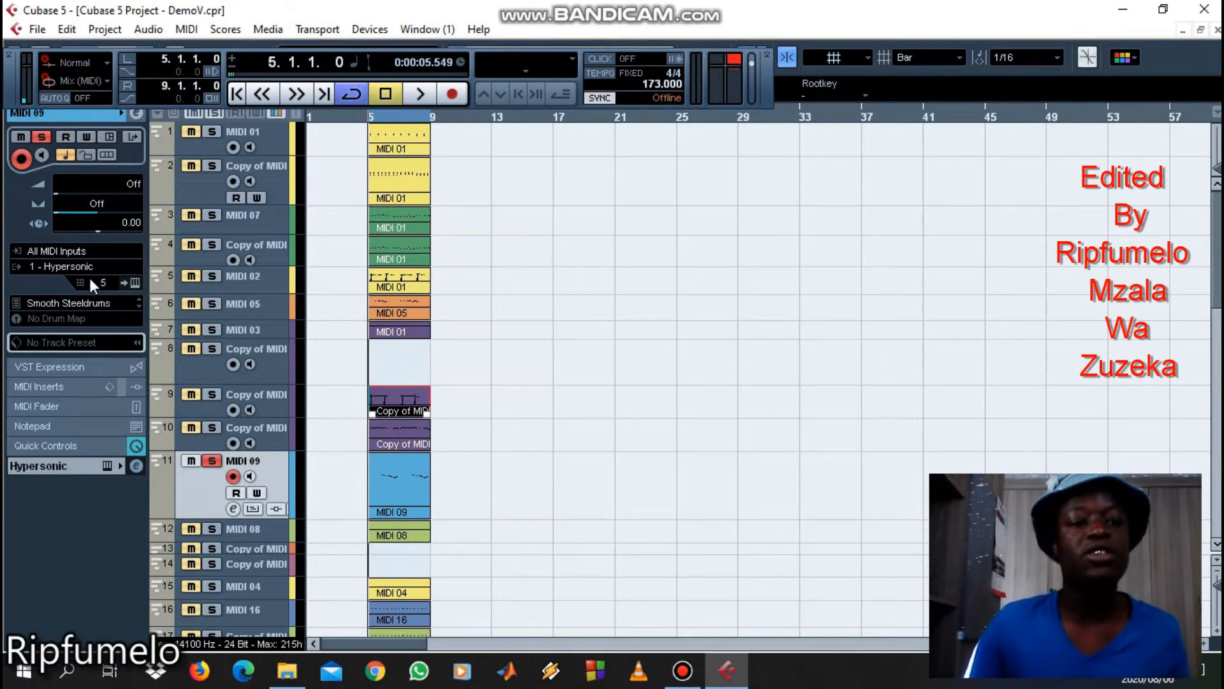
key(space)
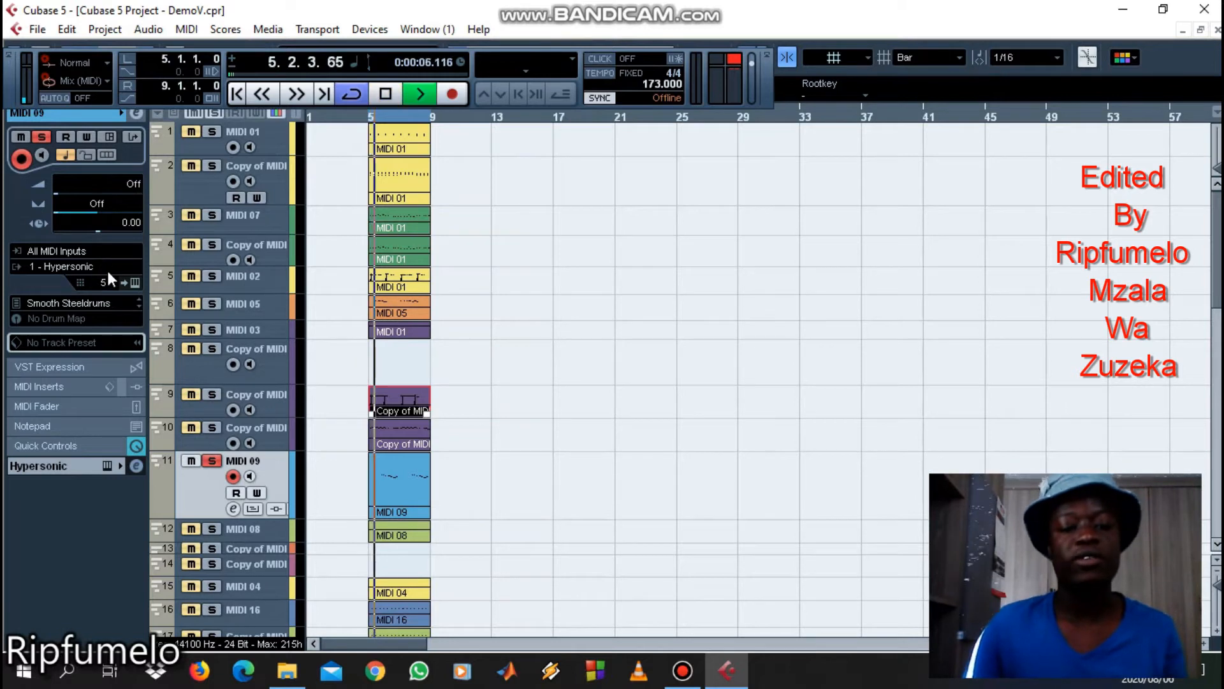
Step: Examine the MIDI 09 part's melody notes in the Key Editor during playback, stop, and return to the project
double_click(374, 478)
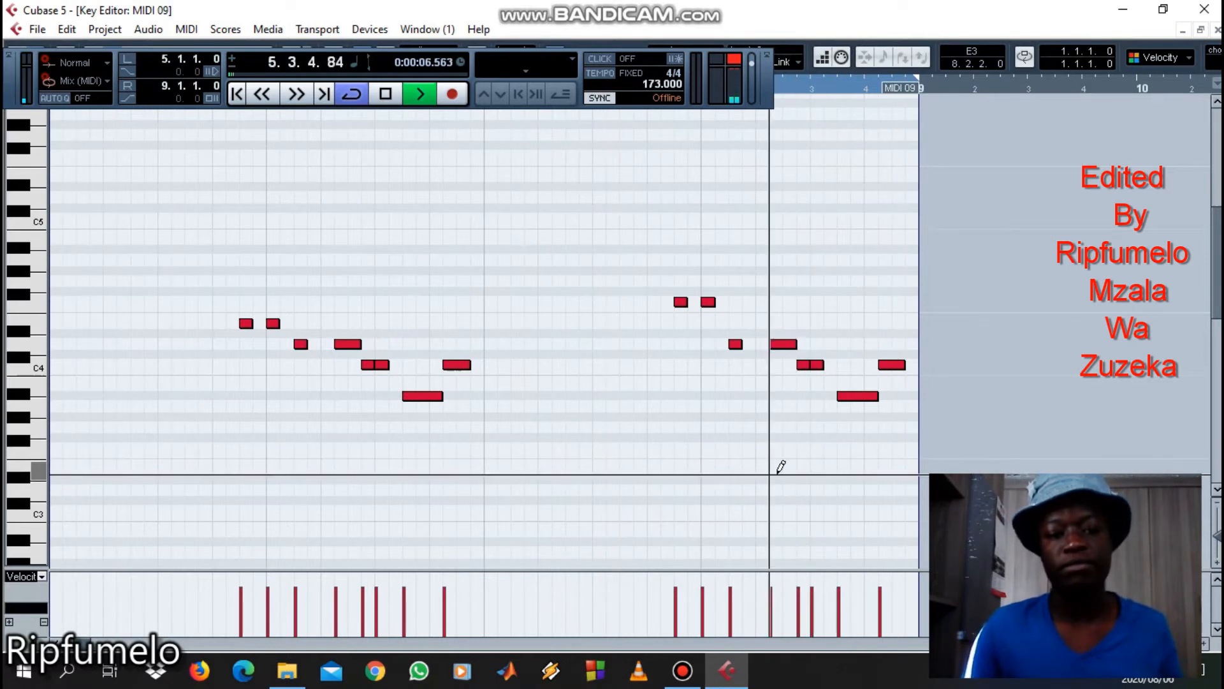
key(space)
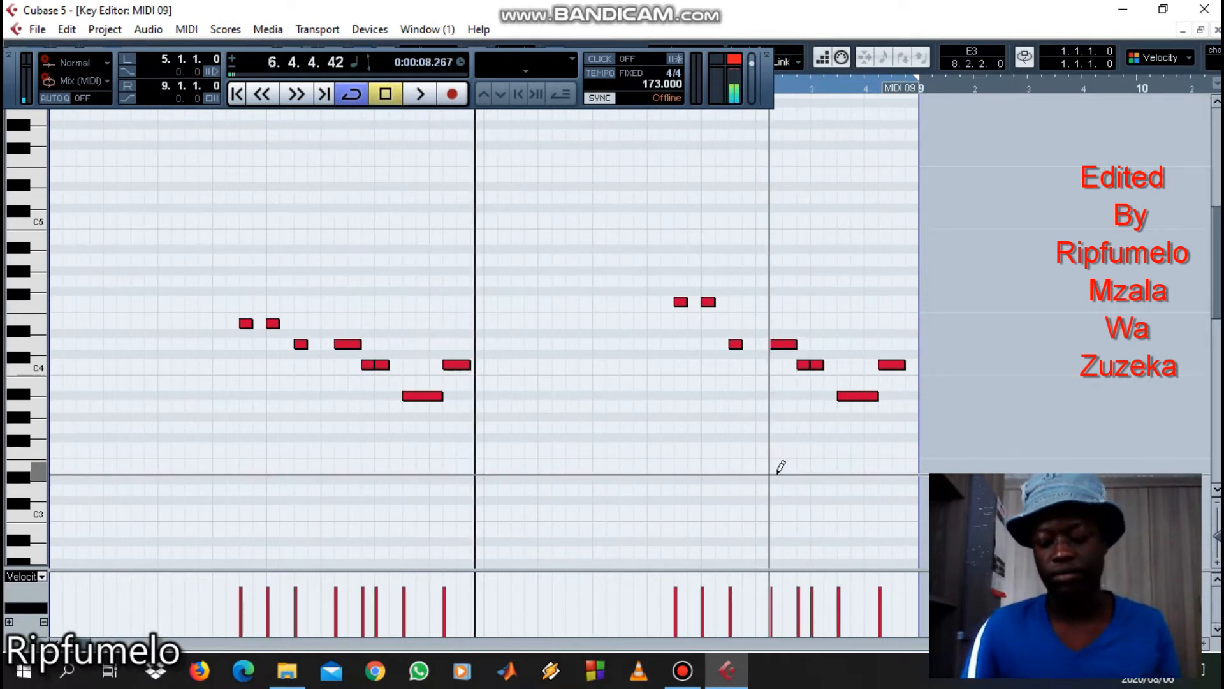
key(Escape)
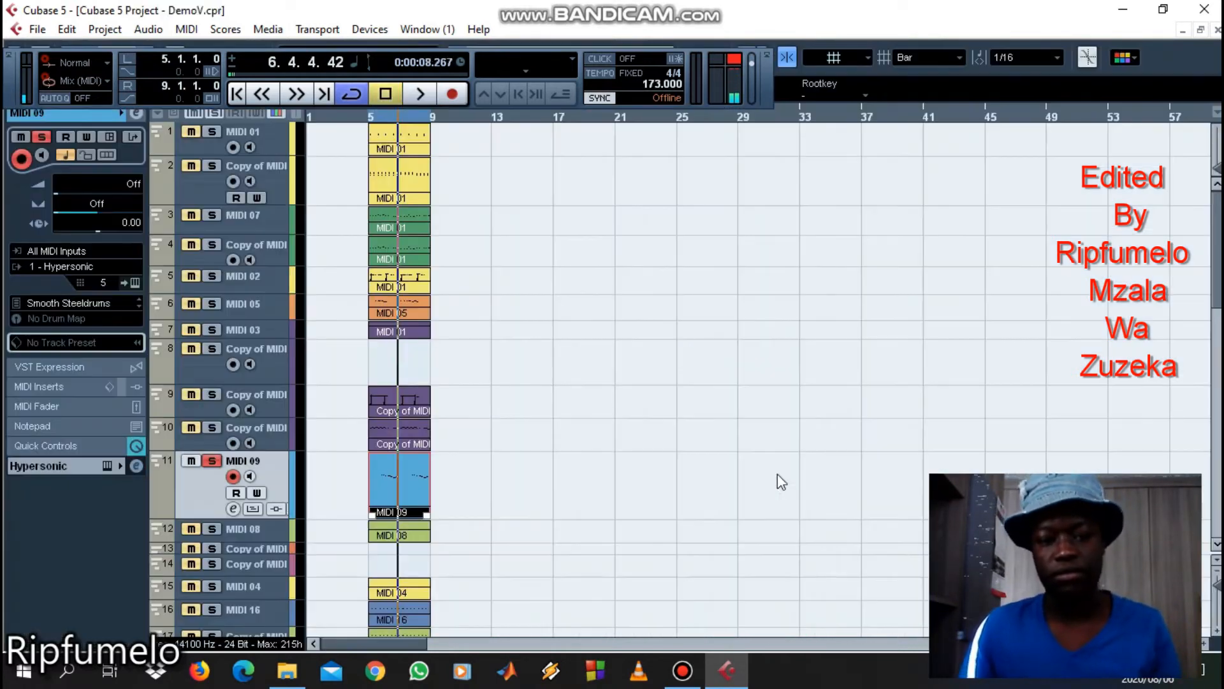
Step: Switch the solo to the MIDI 08 track and examine its Trombone patch in the Purity instrument before closing it
click(248, 528)
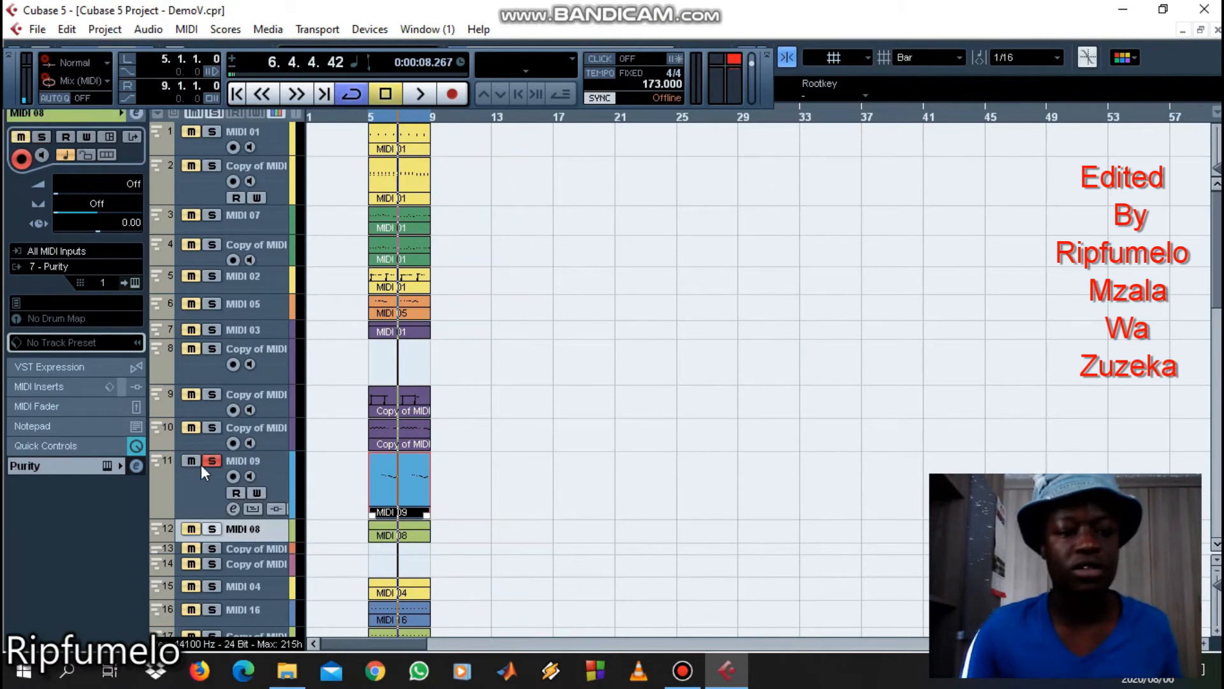
click(211, 529)
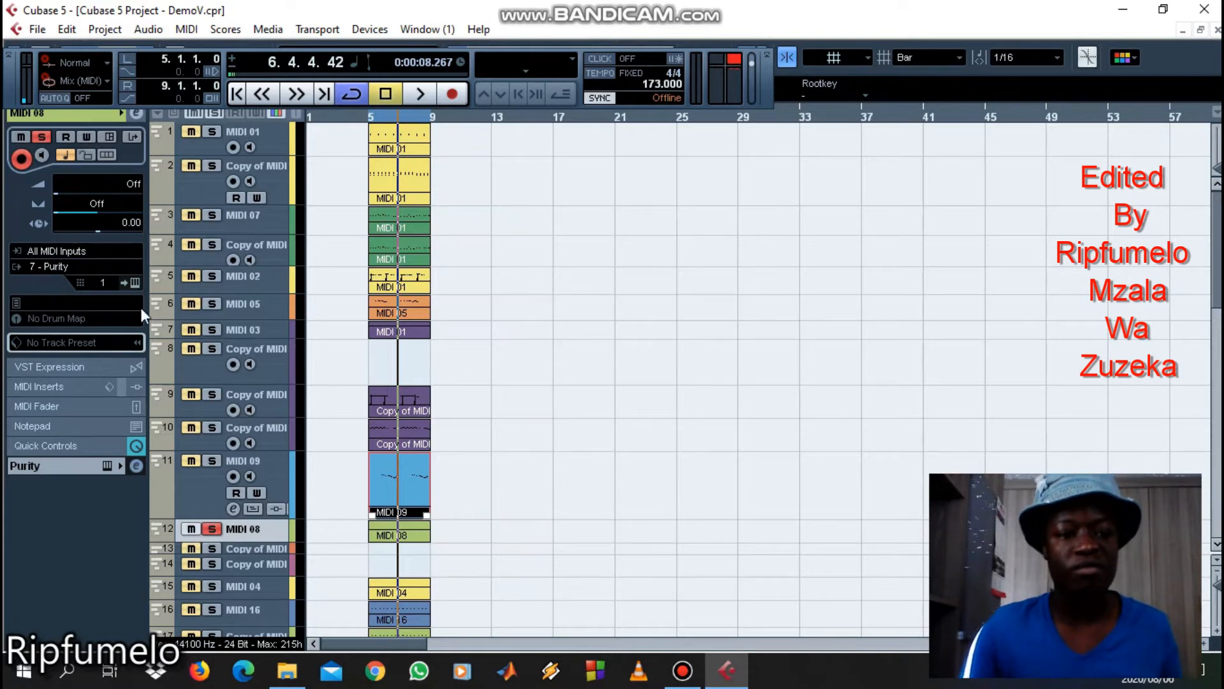
click(135, 283)
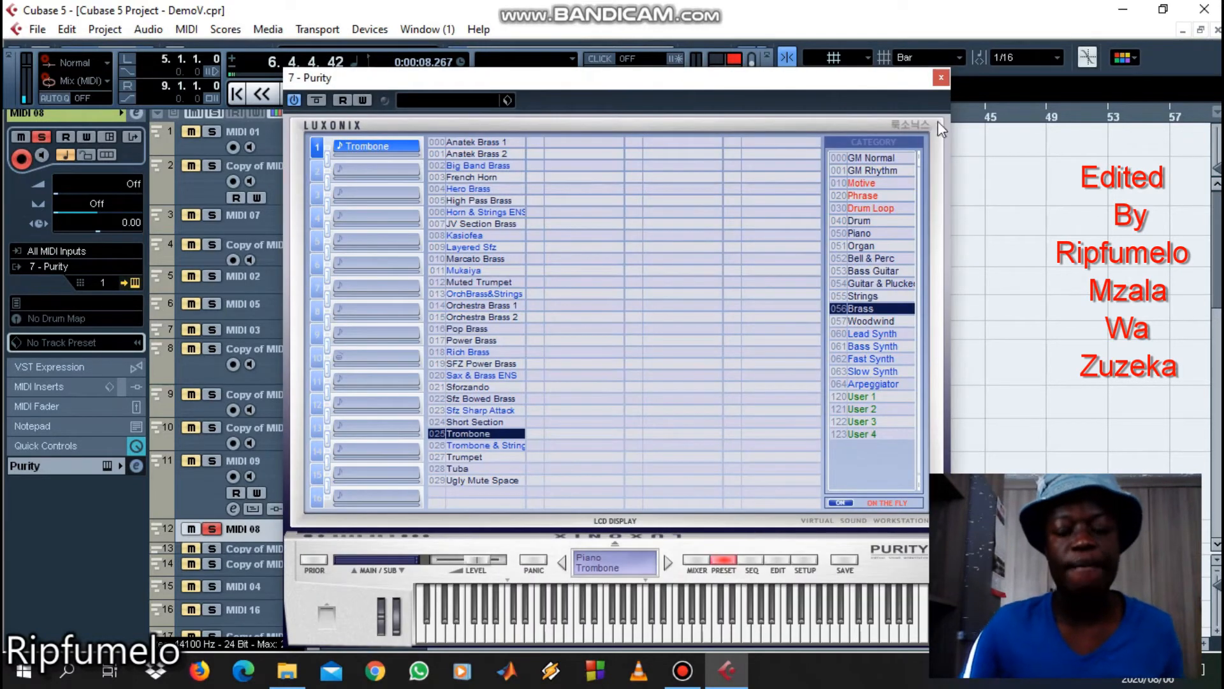
click(942, 78)
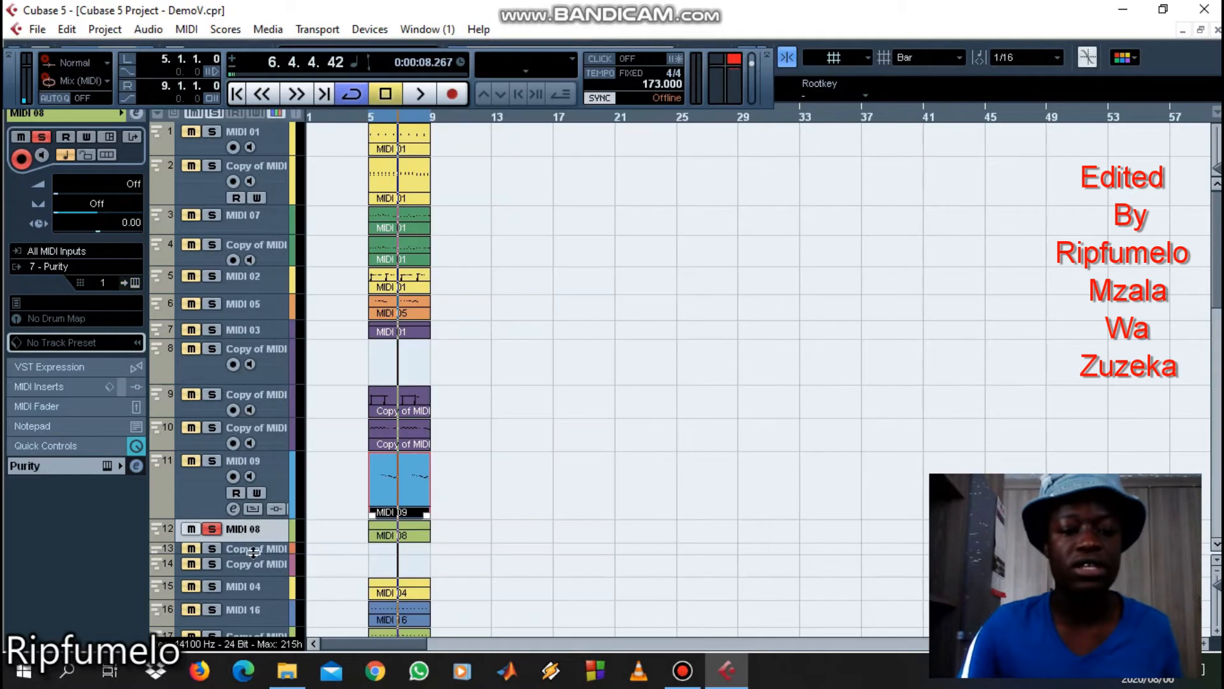
Step: Open the MIDI 08 part in the Key Editor, examine its notes during playback, return to the project and stop
click(399, 535)
double_click(400, 537)
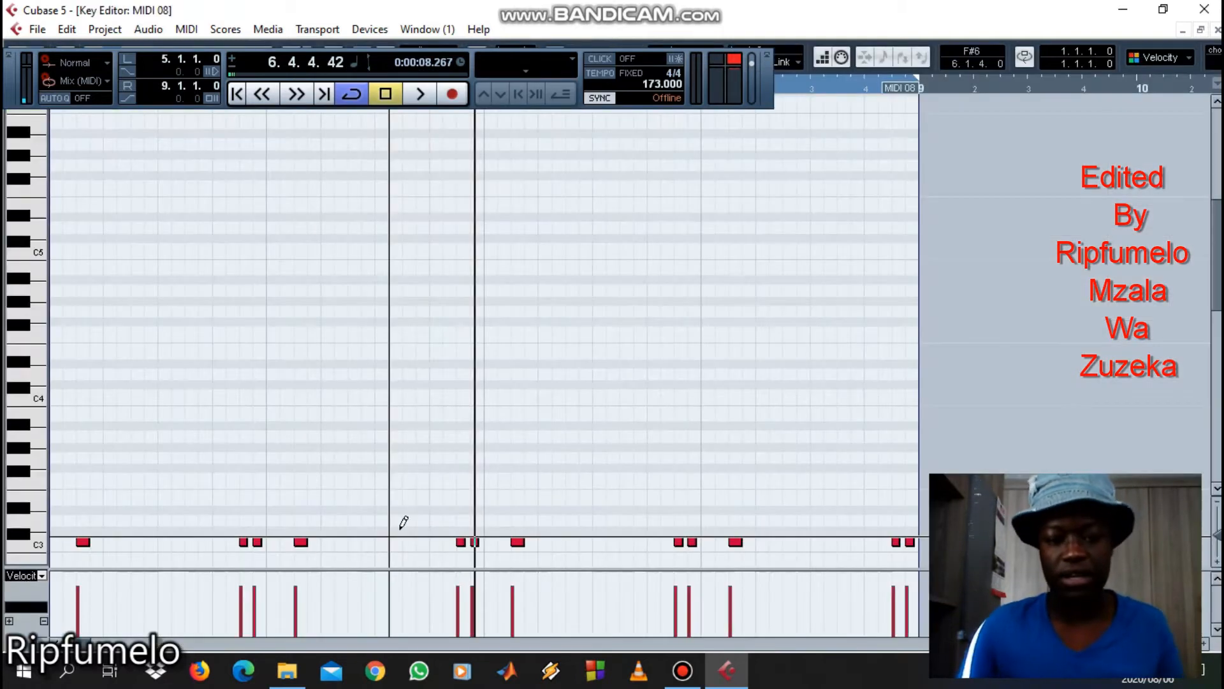
key(space)
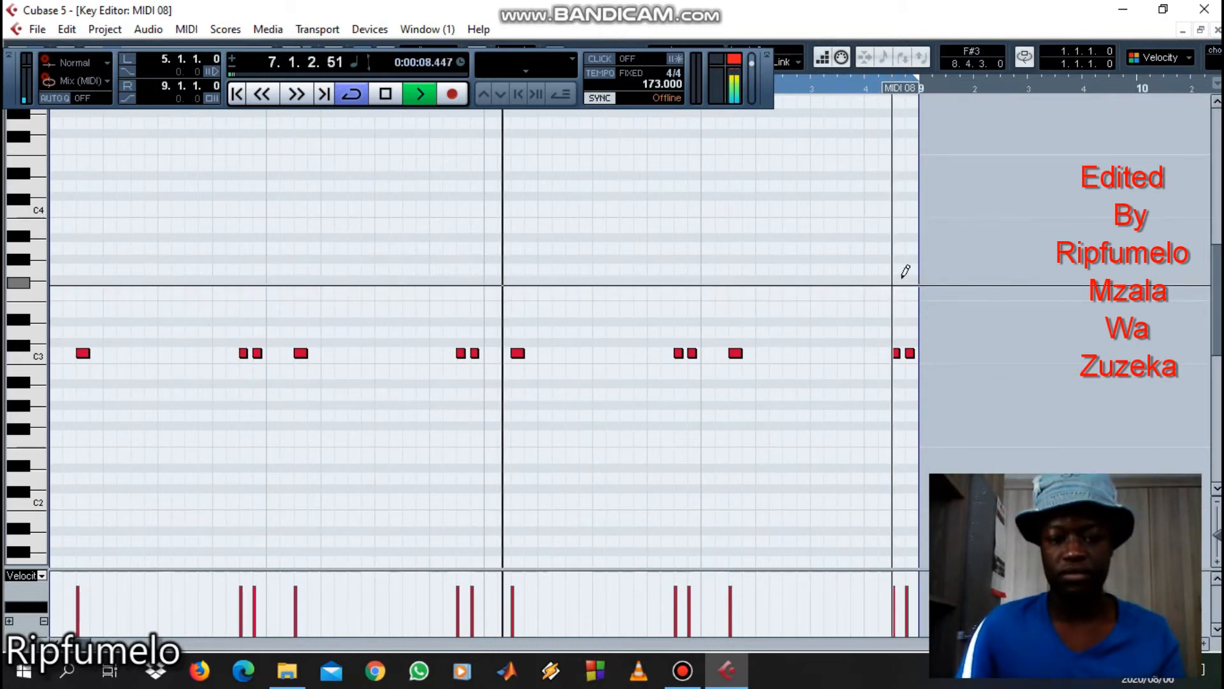
key(Escape)
key(space)
Step: Solo the MIDI 04 track, select its part, and view its New Groove RnB Kit 2 patch in Hypersonic before closing the instrument
scroll(572, 484, down, 5)
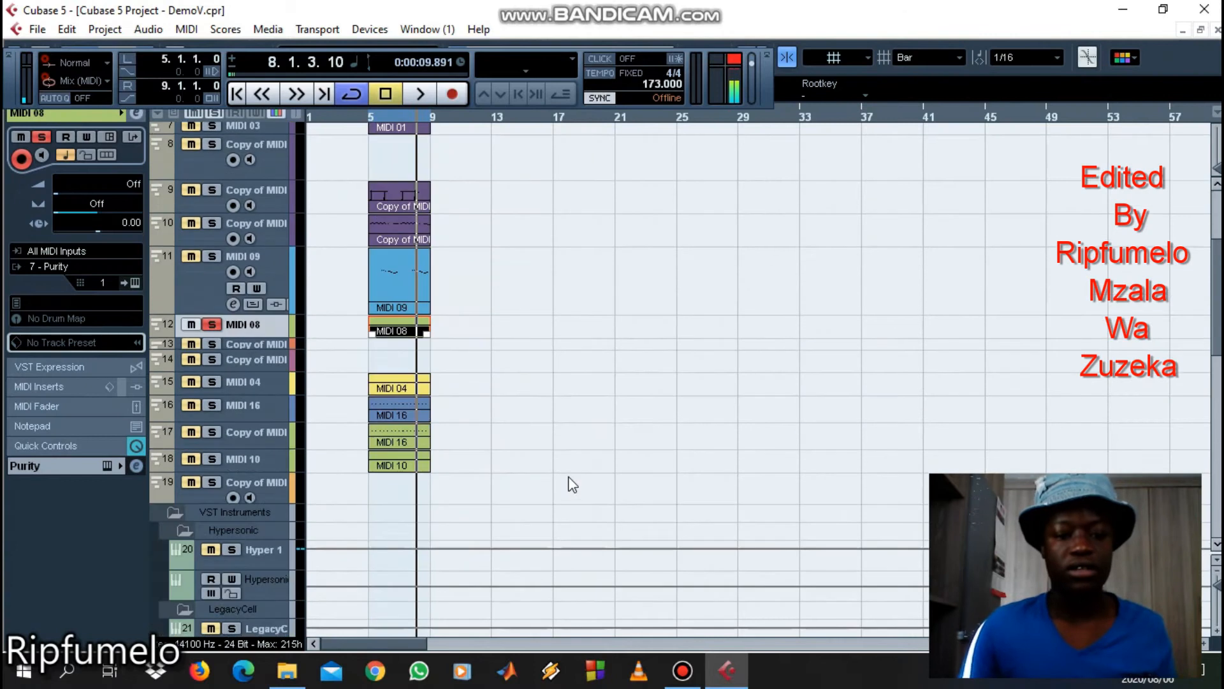
click(239, 389)
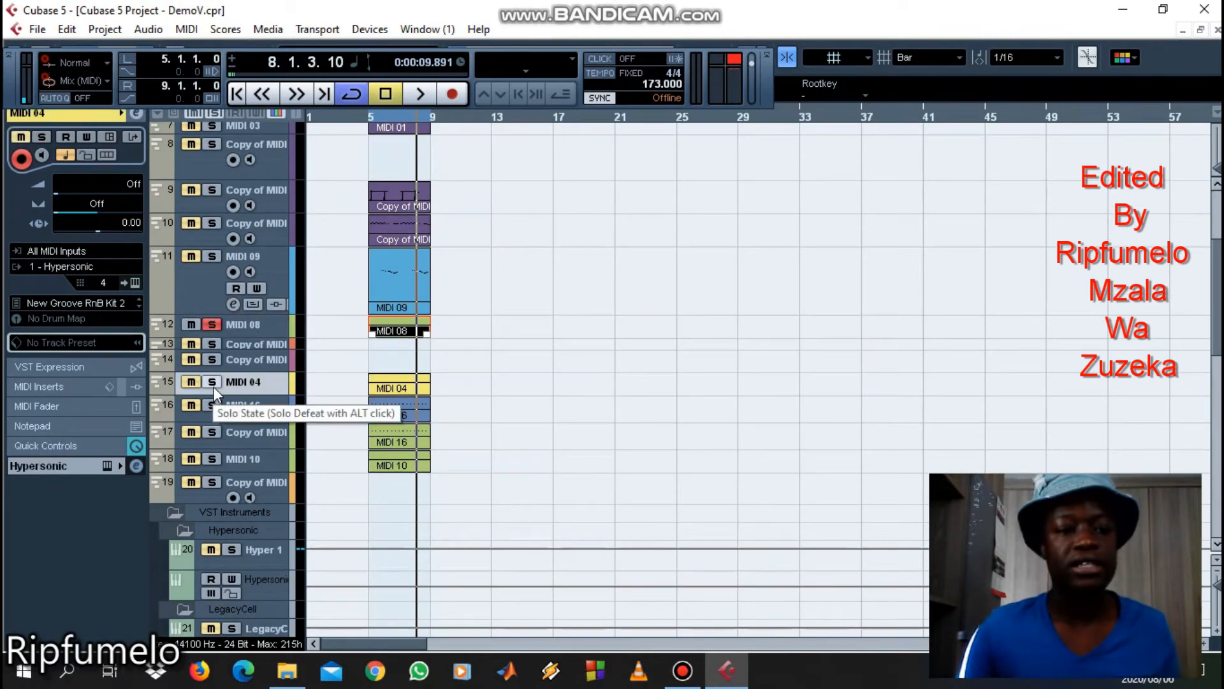
click(213, 383)
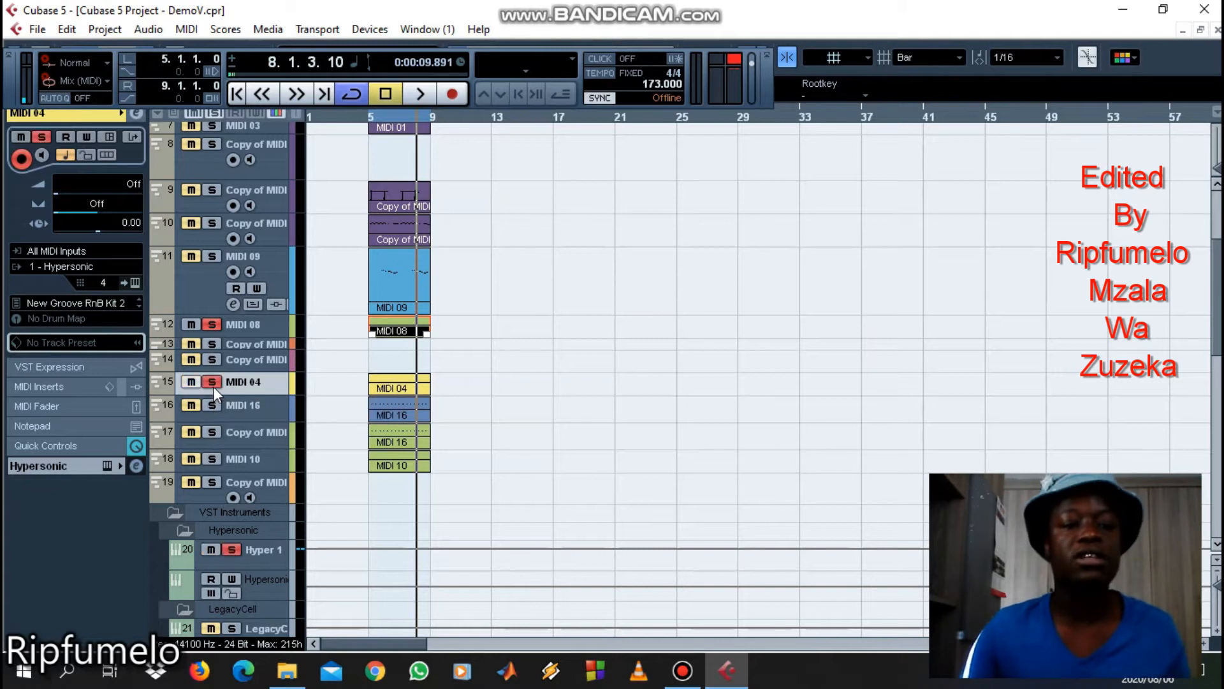
click(402, 385)
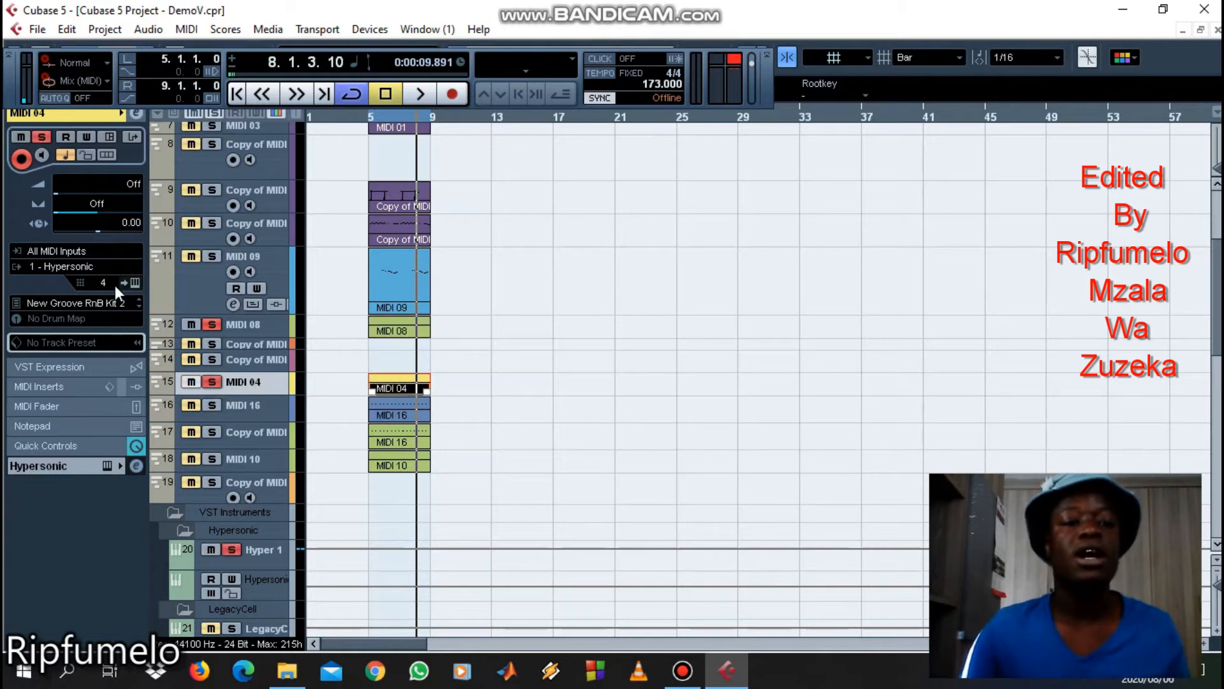
click(128, 285)
click(427, 238)
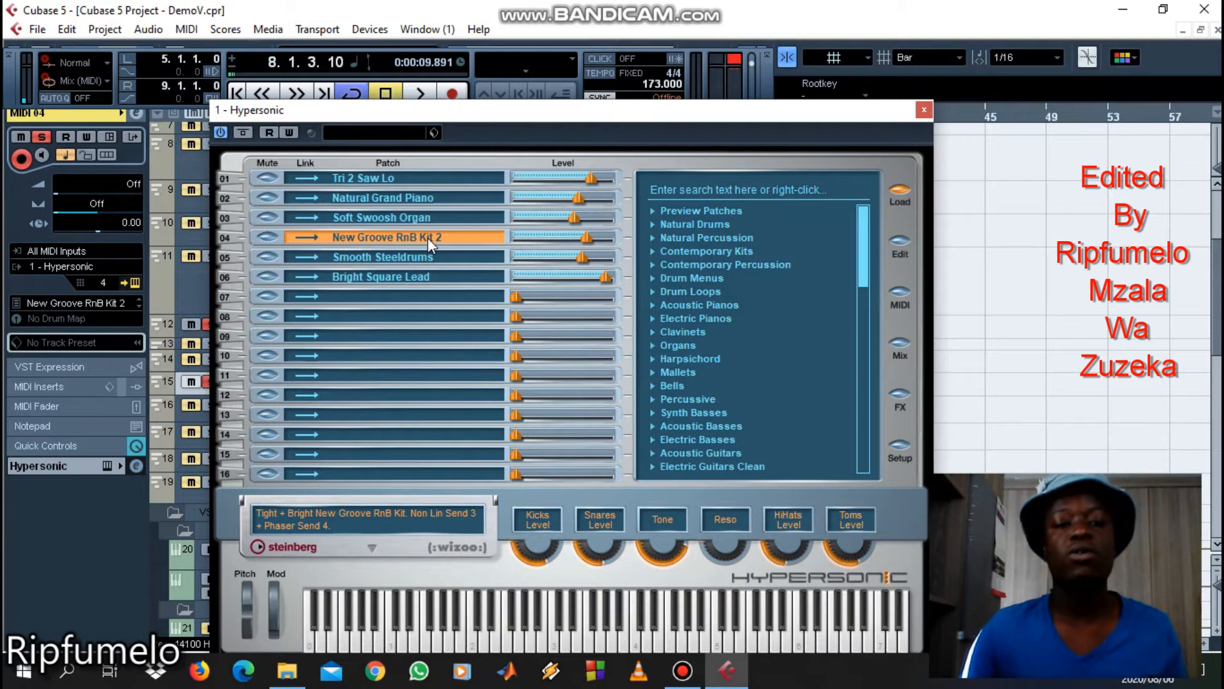
click(924, 110)
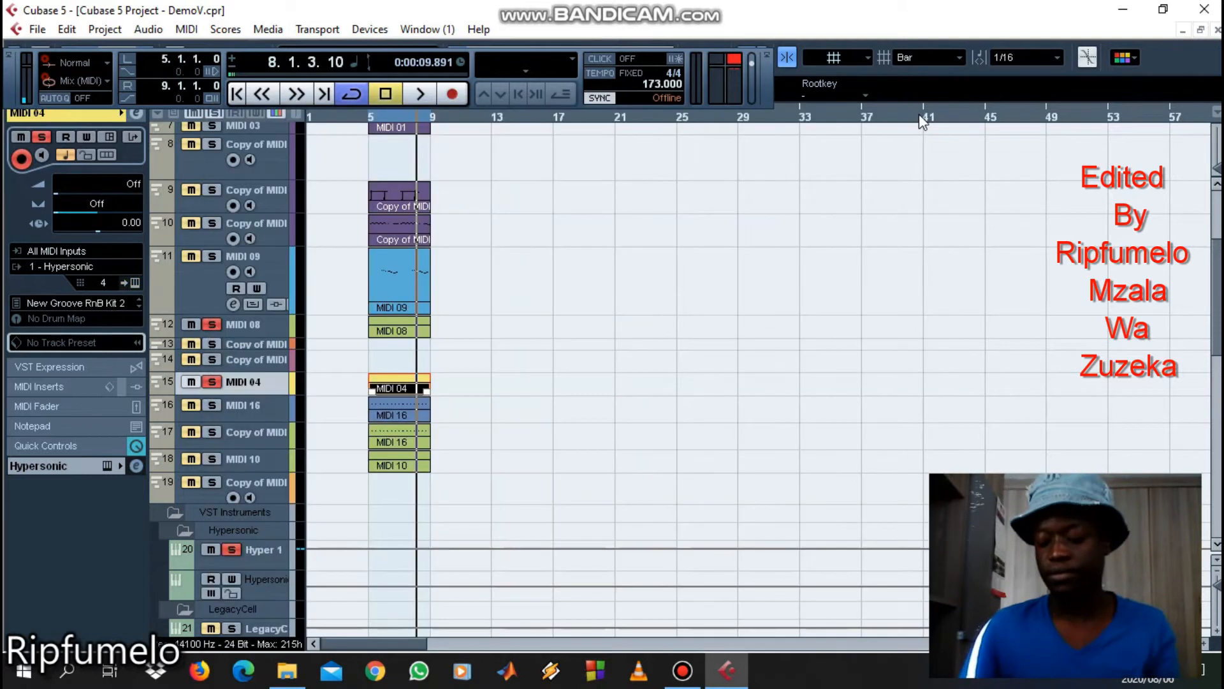
Step: Play the MIDI 04 part and examine its drum notes in the Key Editor, stop, and return to the project
key(space)
double_click(395, 385)
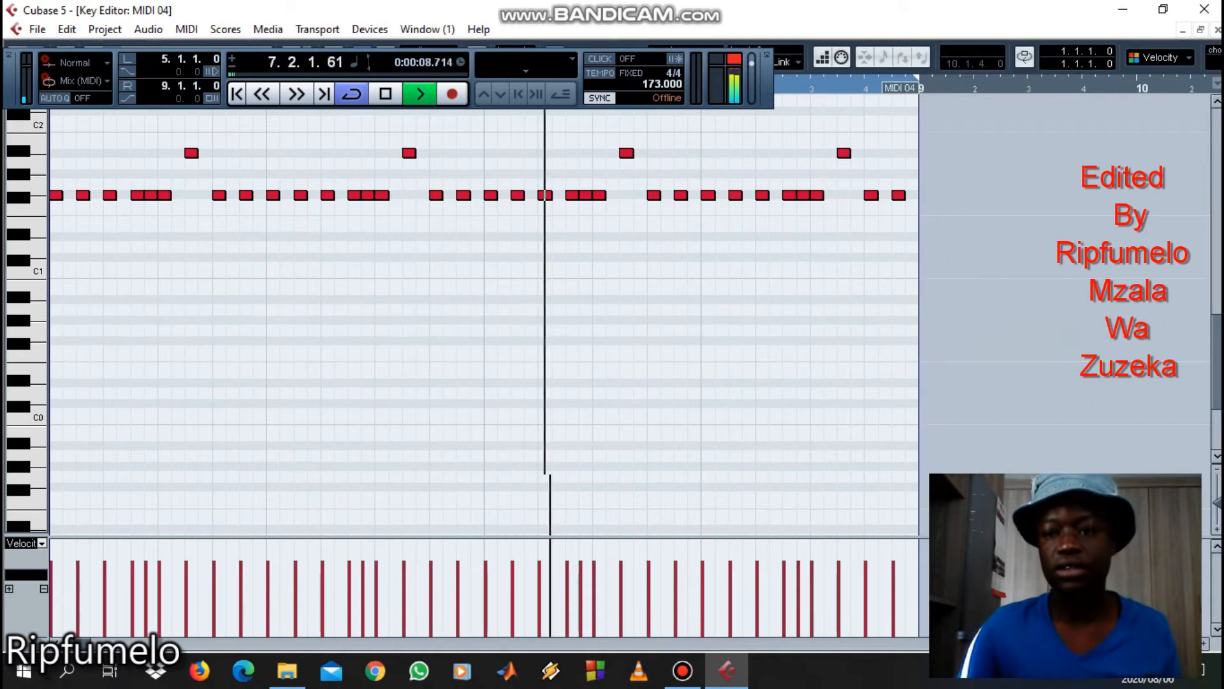
key(space)
click(1217, 30)
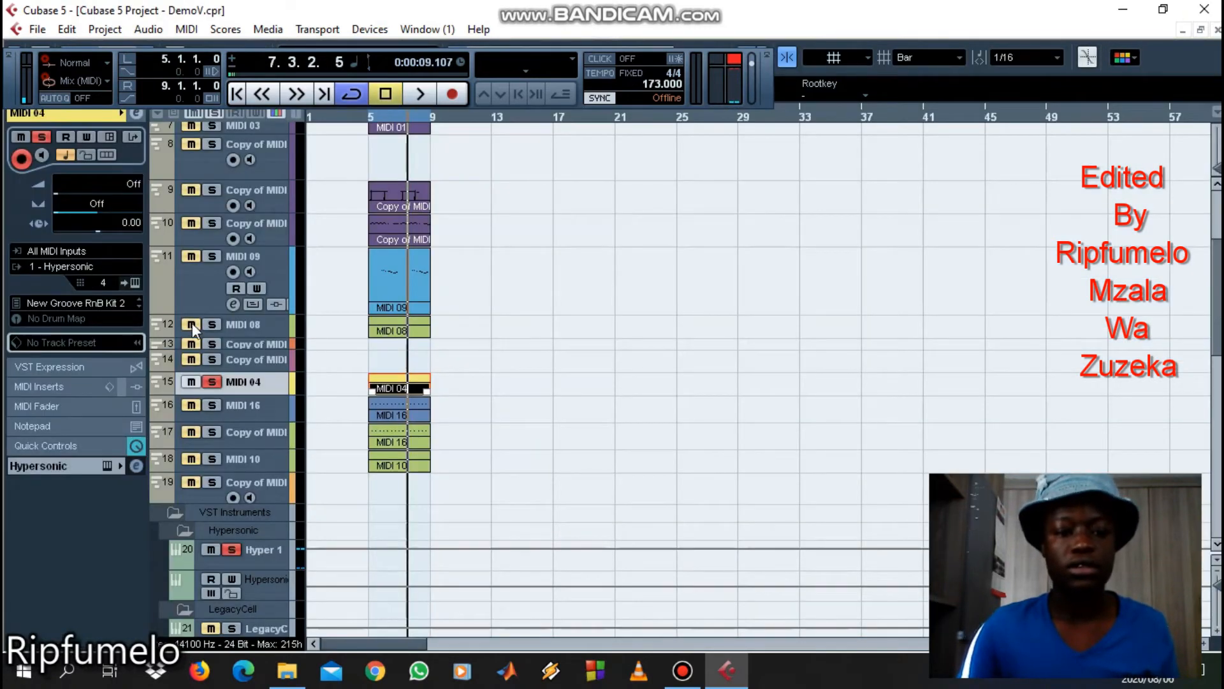
Step: Switch the solo from MIDI 04 to the MIDI 16 track and return the cursor to the left locator
scroll(192, 322, down, 5)
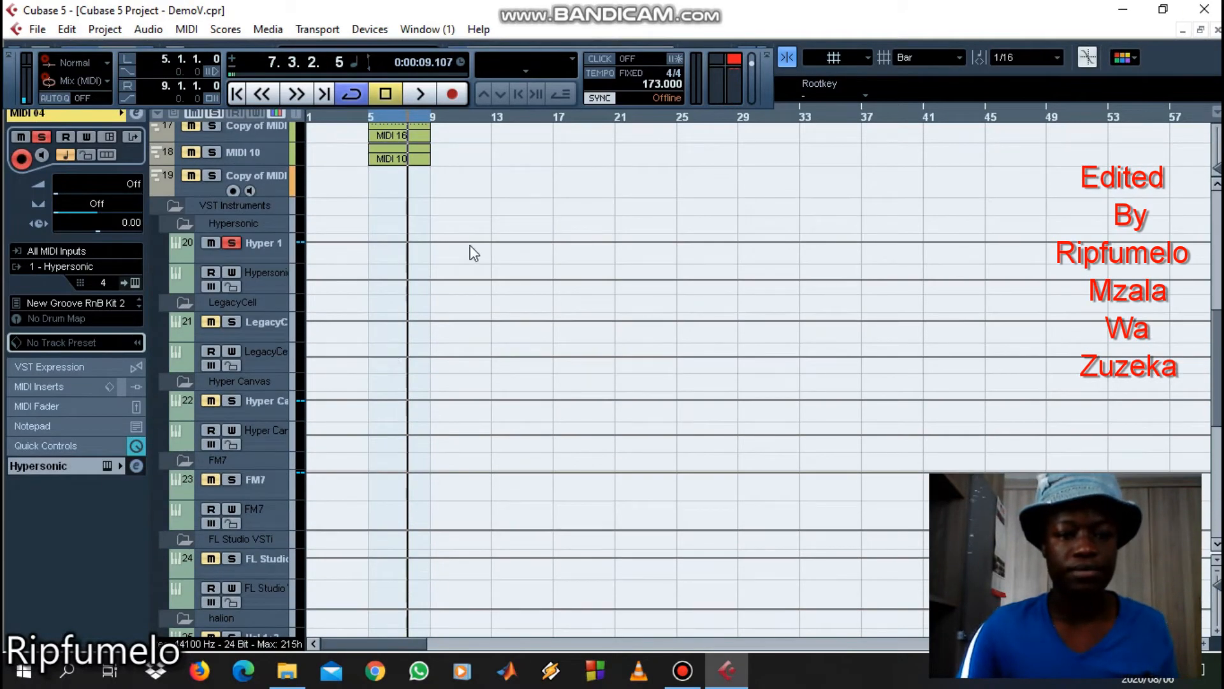
scroll(475, 252, up, 5)
scroll(261, 541, down, 3)
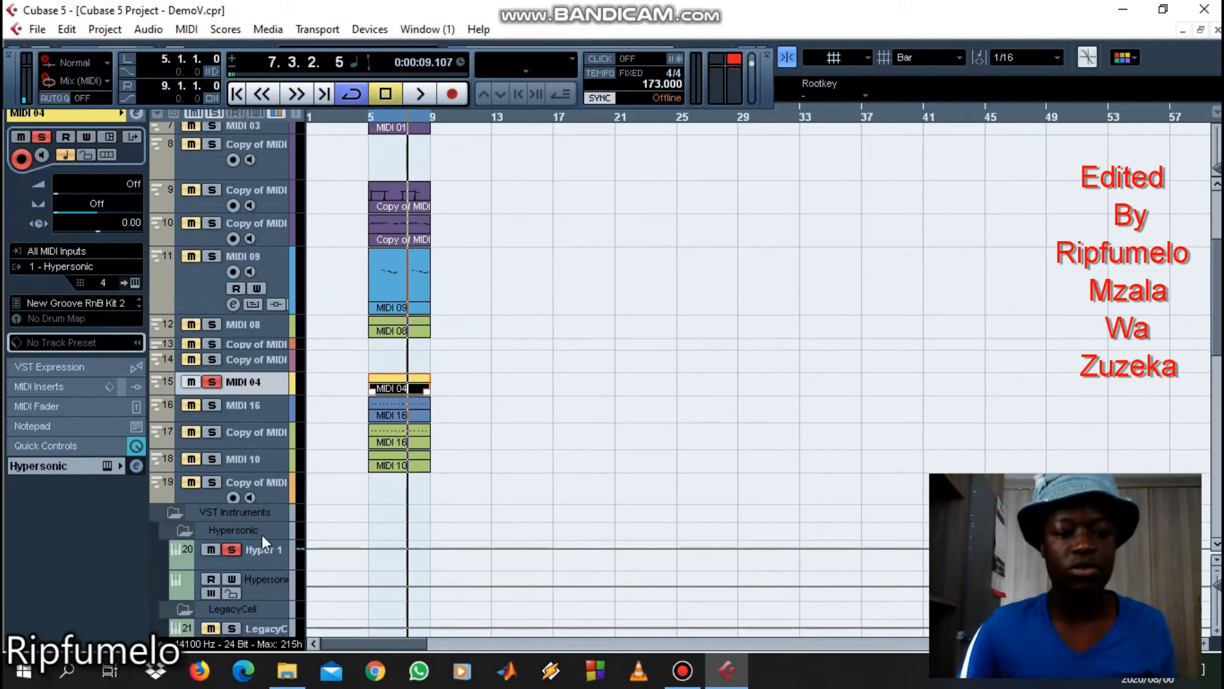
click(212, 408)
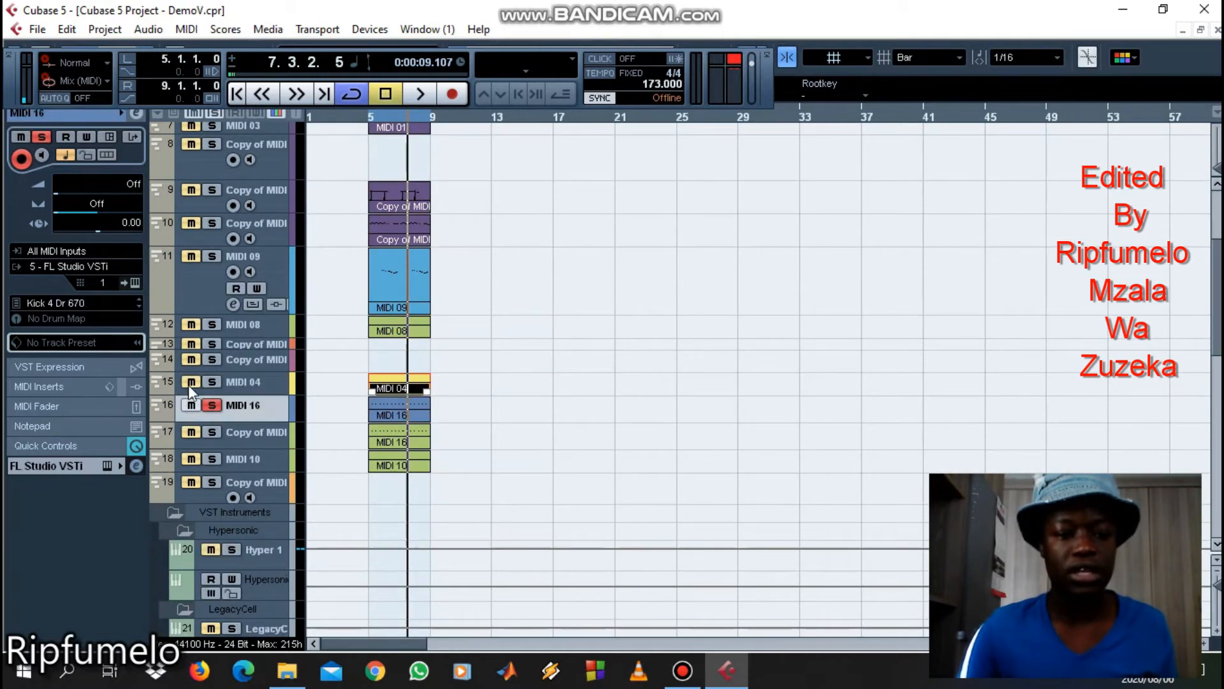
key(KP_1)
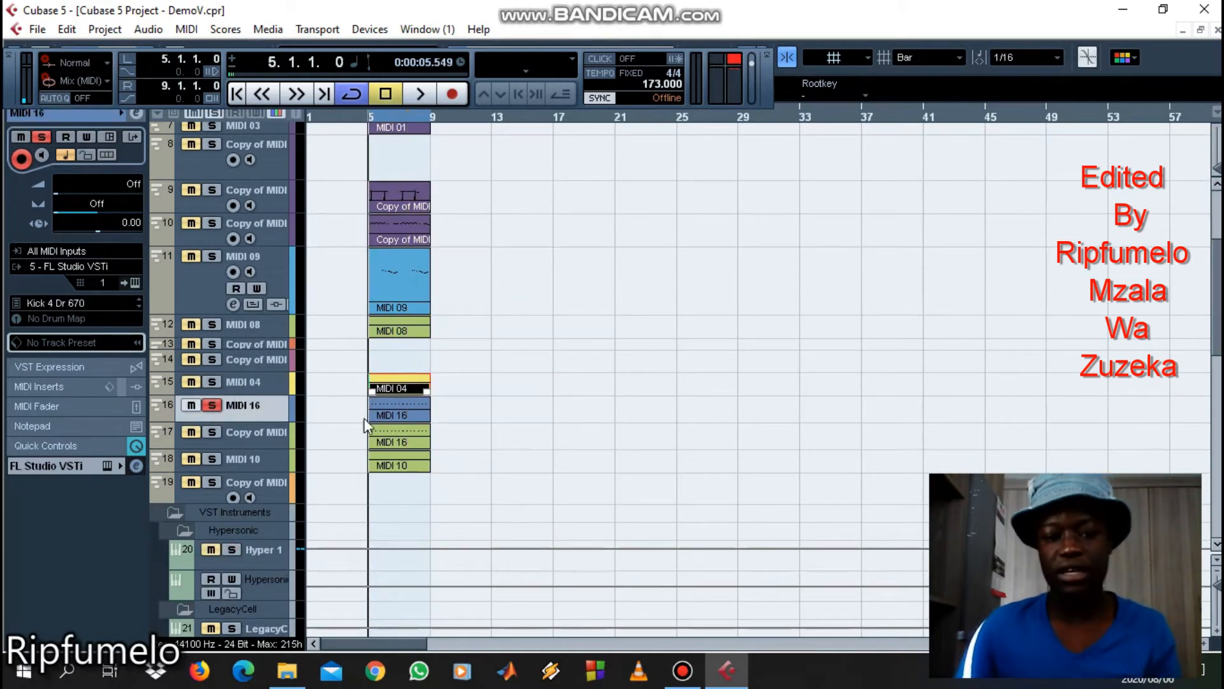
Step: Examine the MIDI 16 part's kick notes in the Key Editor during playback, stop, and return to the project
double_click(401, 404)
key(space)
scroll(560, 242, up, 4)
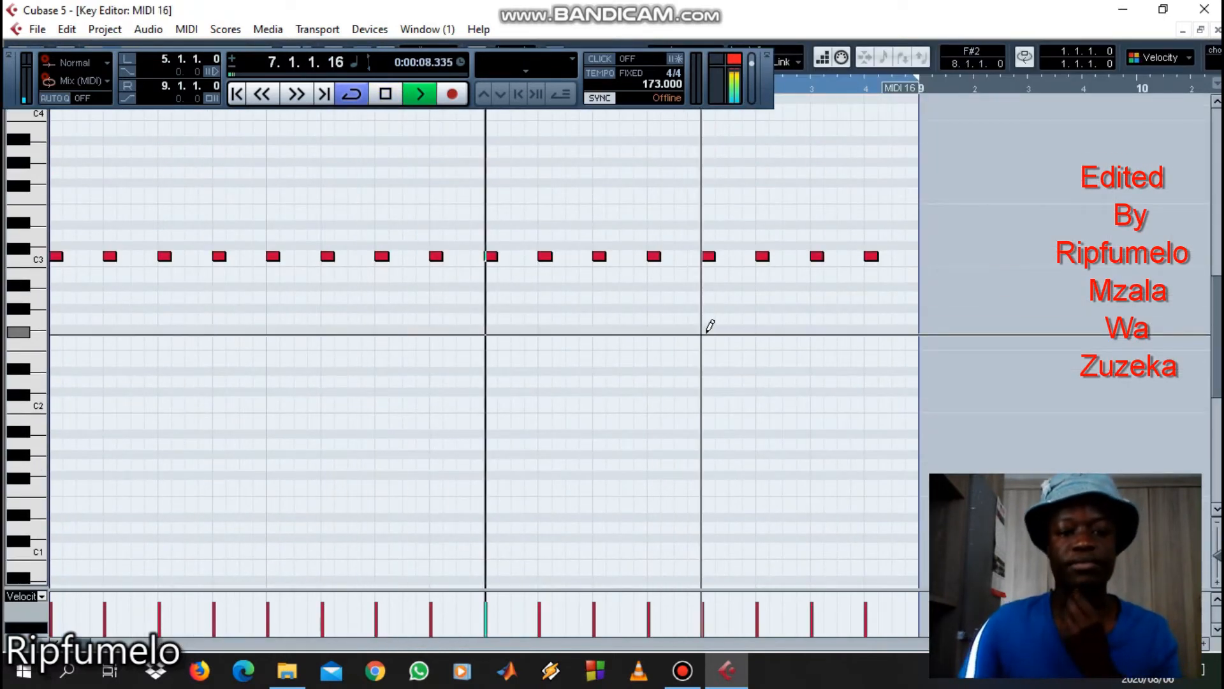
key(space)
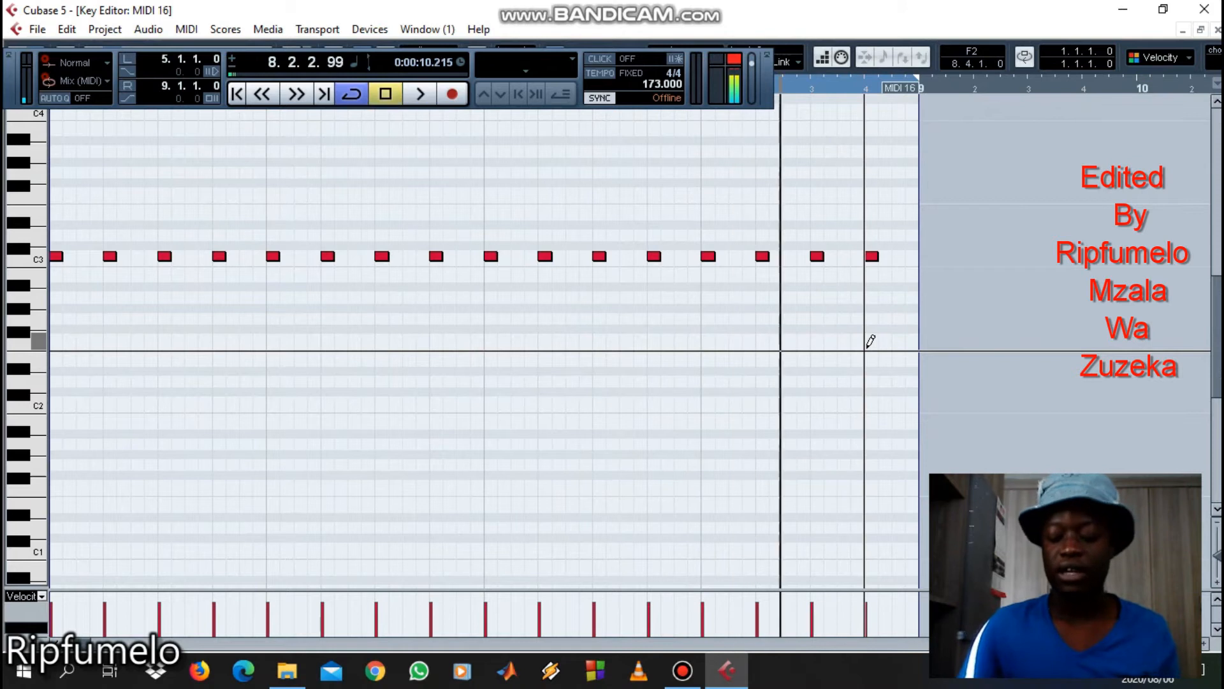
key(Escape)
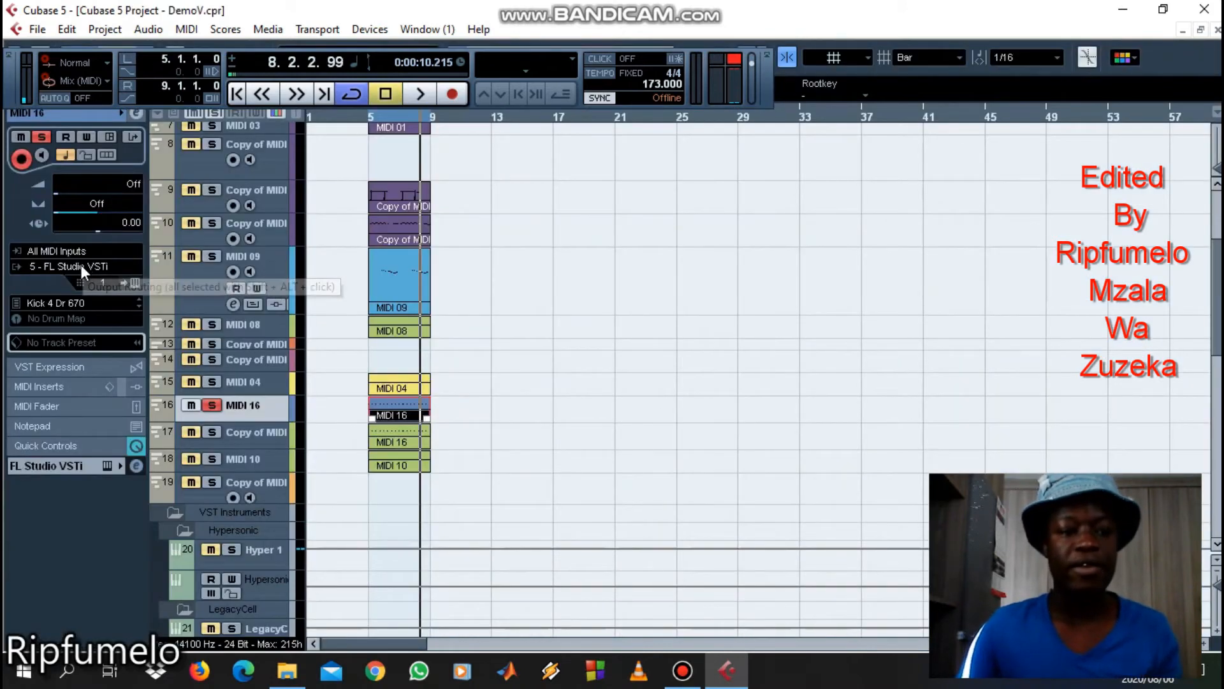
Step: Examine the Kick 4 Dr 670 and mavoko 13 channels in the FL Studio VSTi instrument and close its windows
click(133, 283)
click(727, 370)
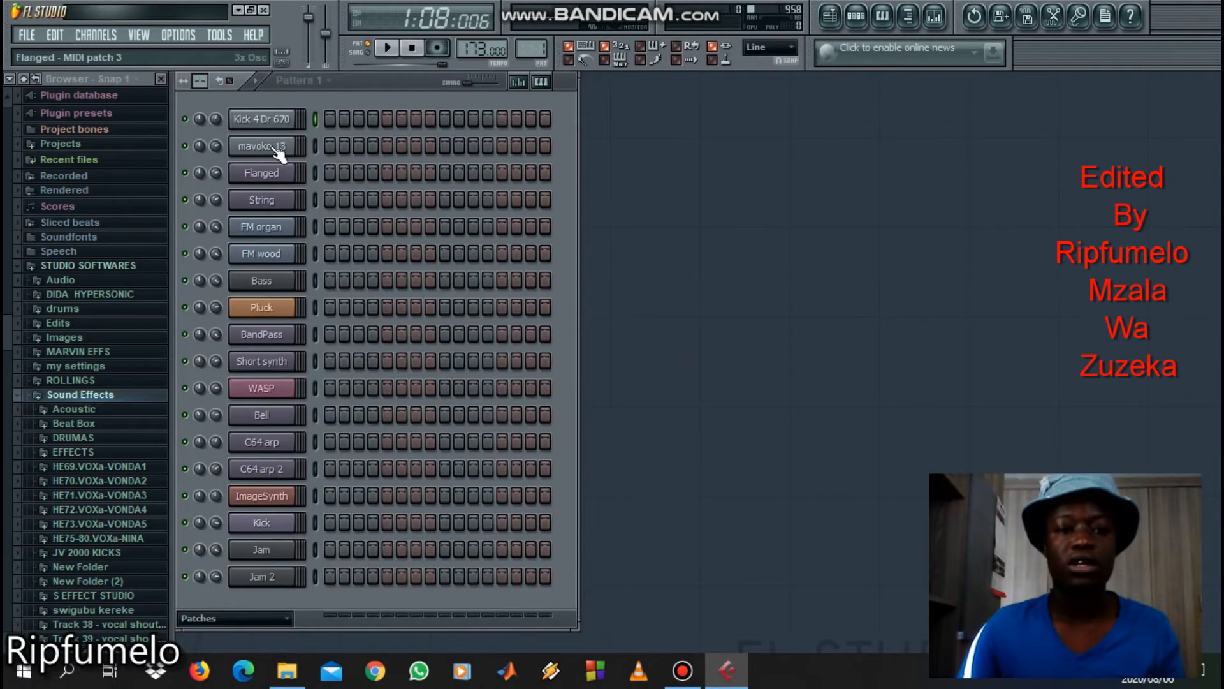
click(264, 11)
click(738, 313)
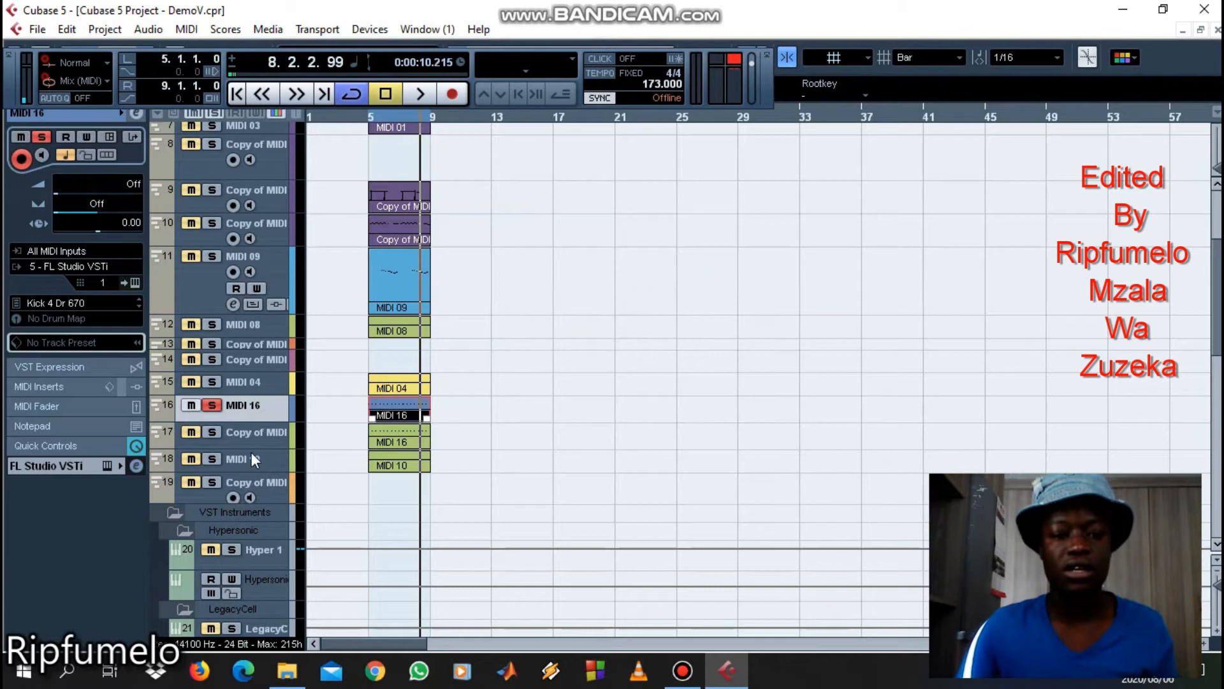
Step: Solo track 17, the copy of MIDI 16, and examine its notes in the Key Editor during playback from the left locator before stopping
click(253, 432)
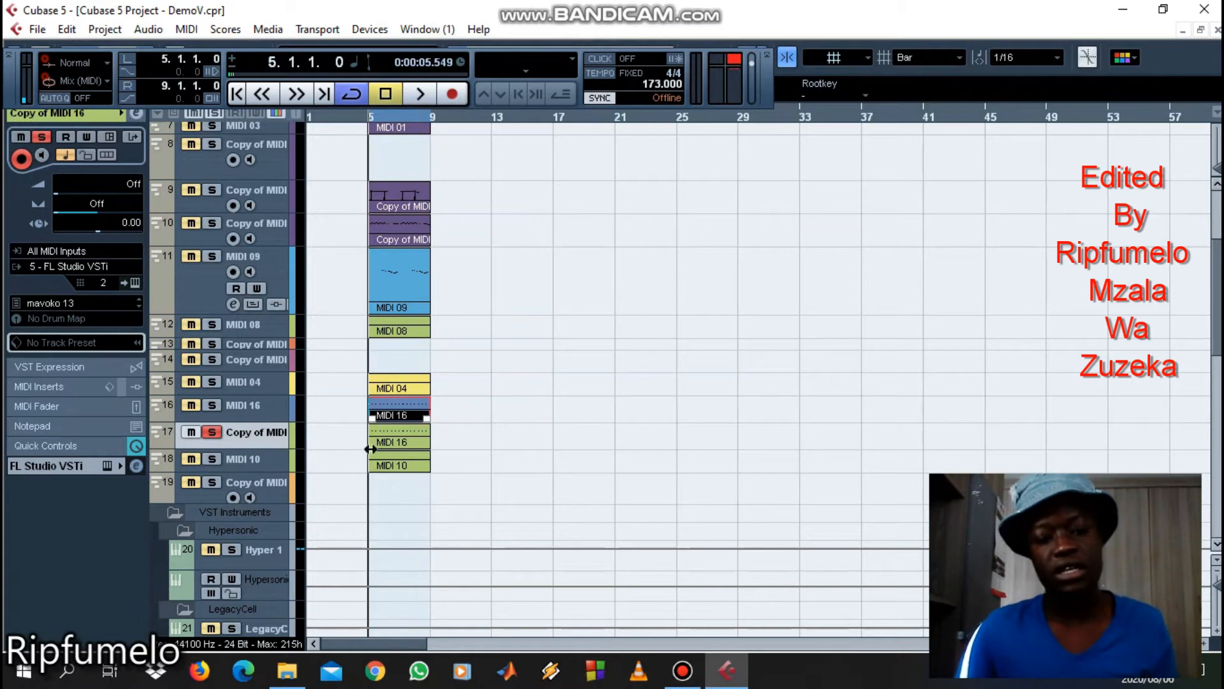
double_click(405, 435)
key(space)
scroll(355, 390, down, 6)
scroll(354, 390, up, 2)
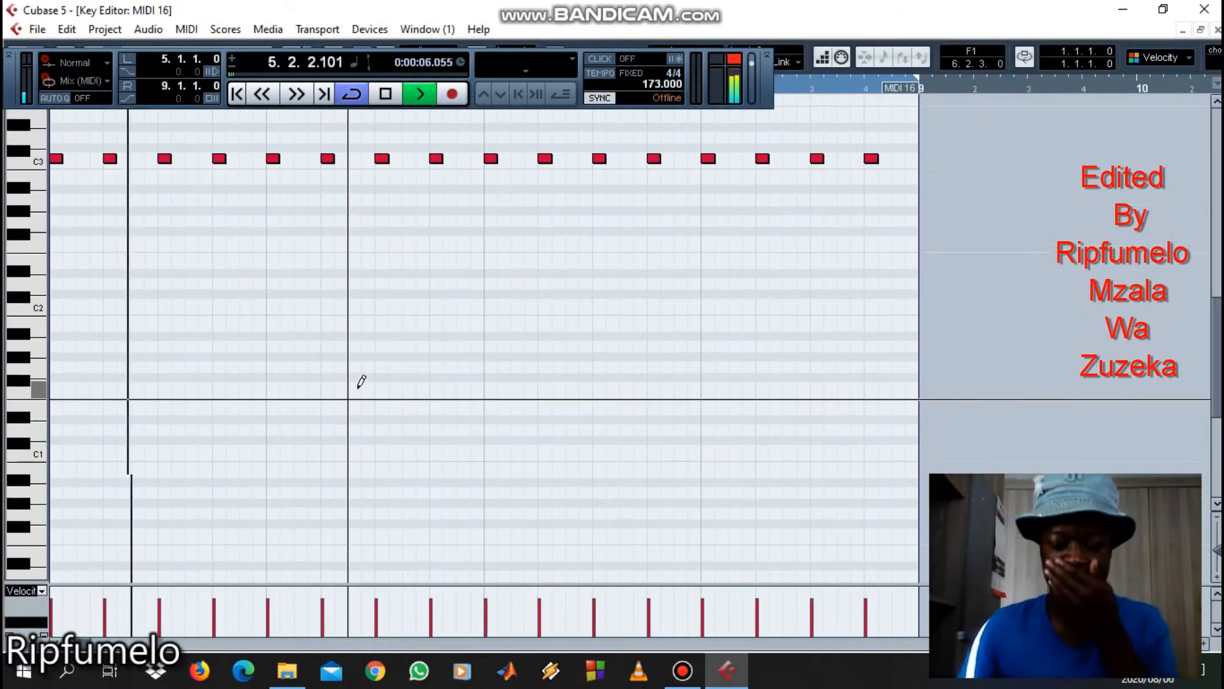
scroll(704, 280, up, 1)
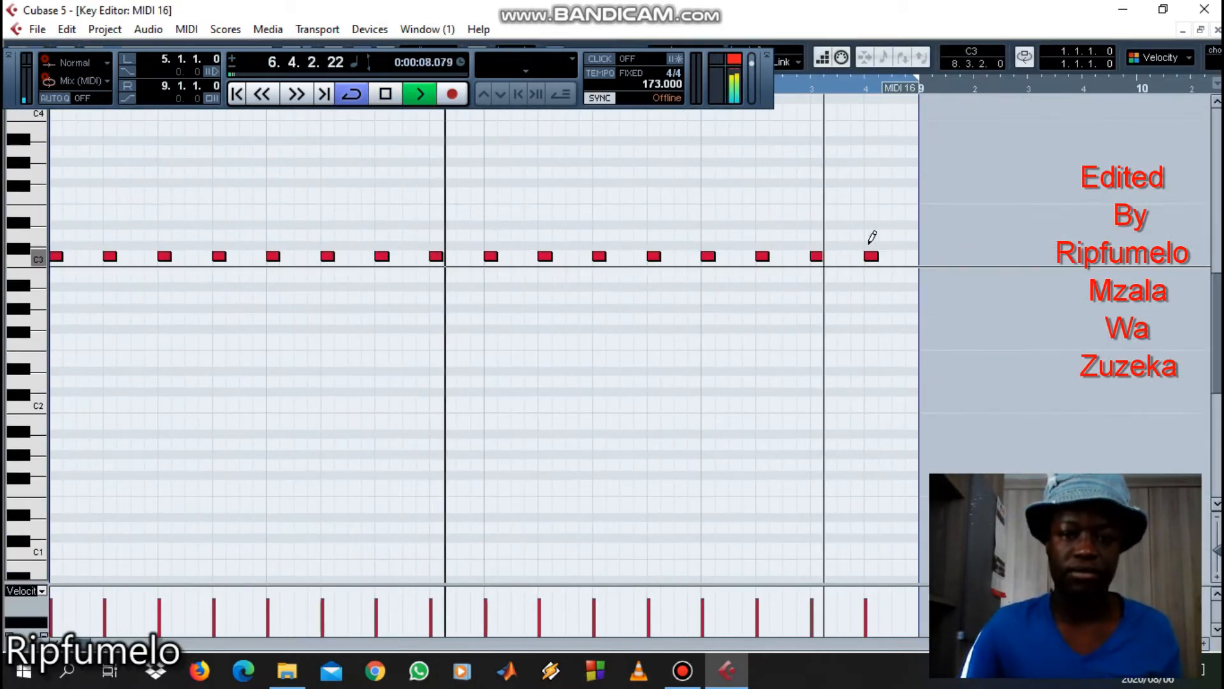
key(space)
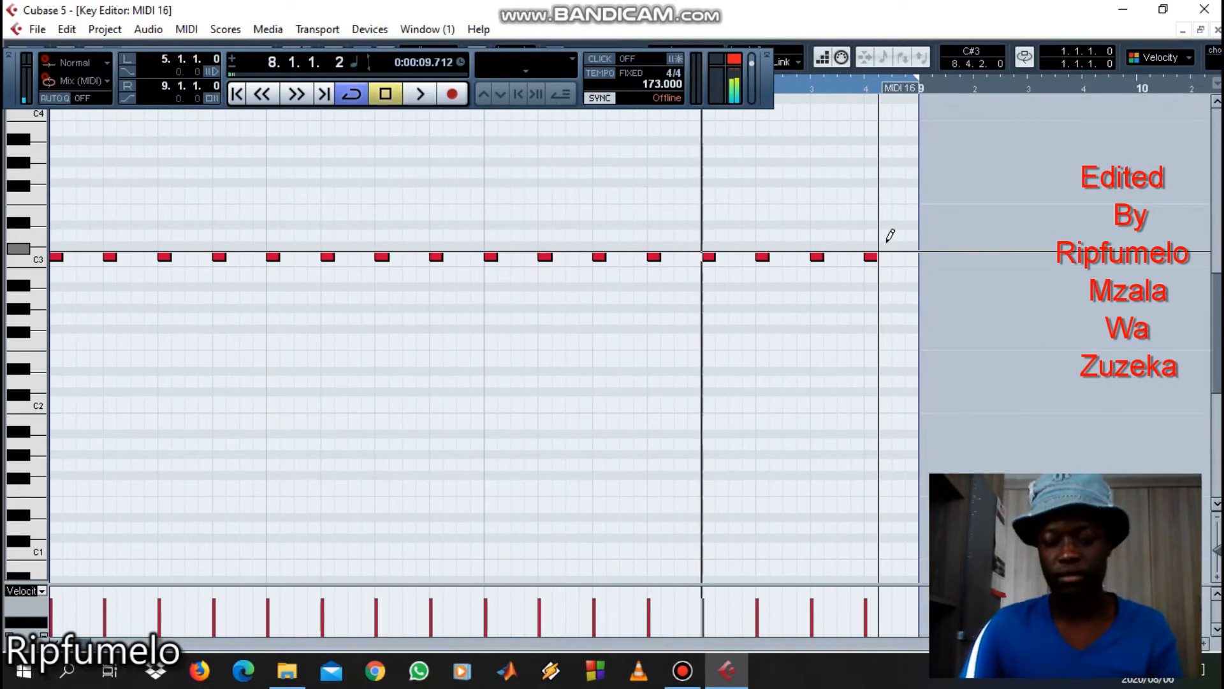
key(Escape)
Step: Switch the solo to the MIDI 10 track and select its part
click(191, 434)
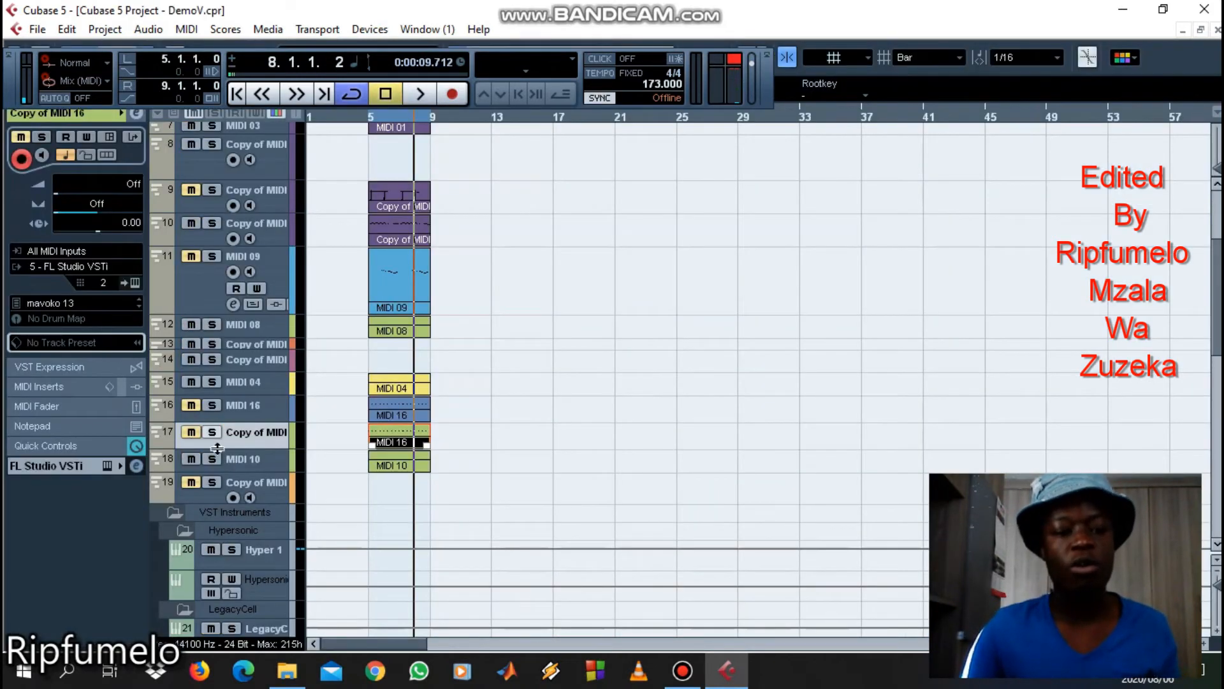
click(213, 458)
click(239, 460)
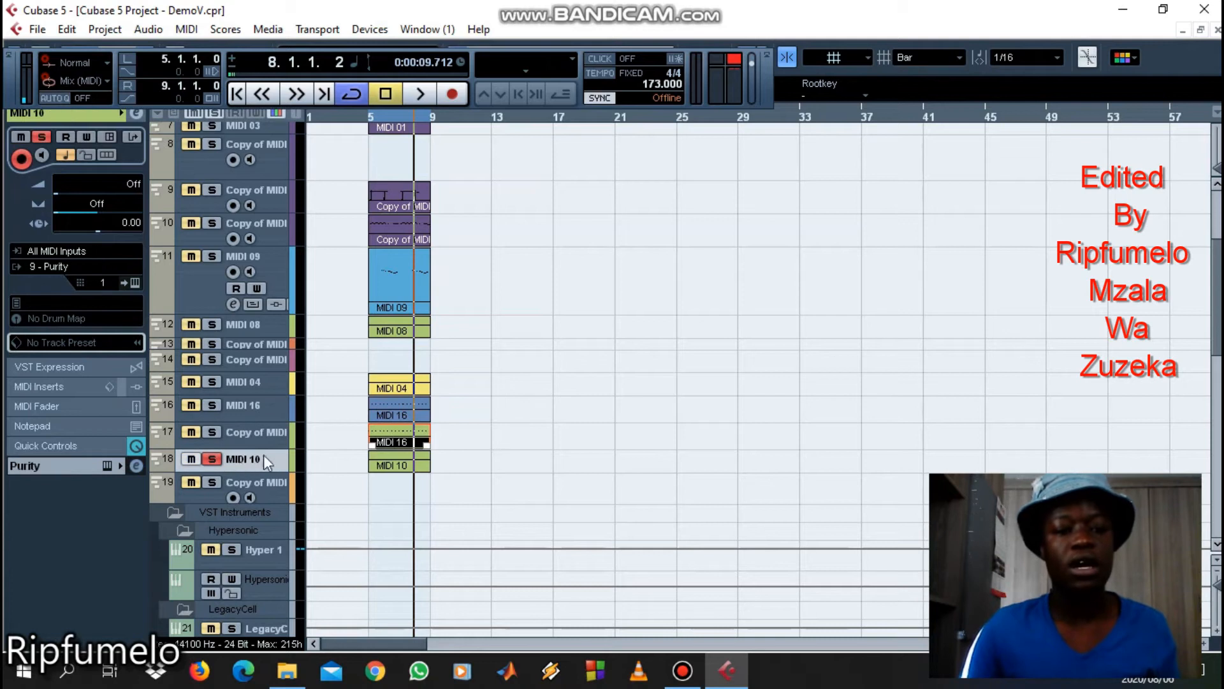
click(403, 465)
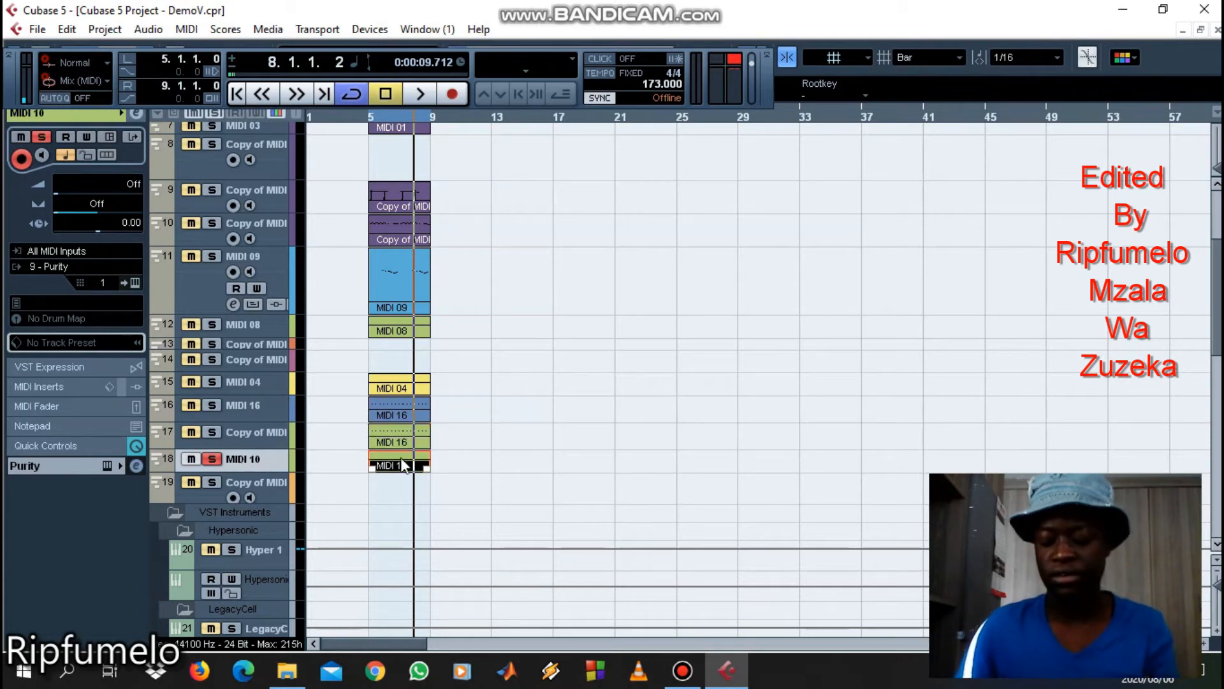
Step: Examine MIDI 10's Forget about Tre drum patch in Purity, close the instrument, and listen to the part before stopping playback
click(133, 283)
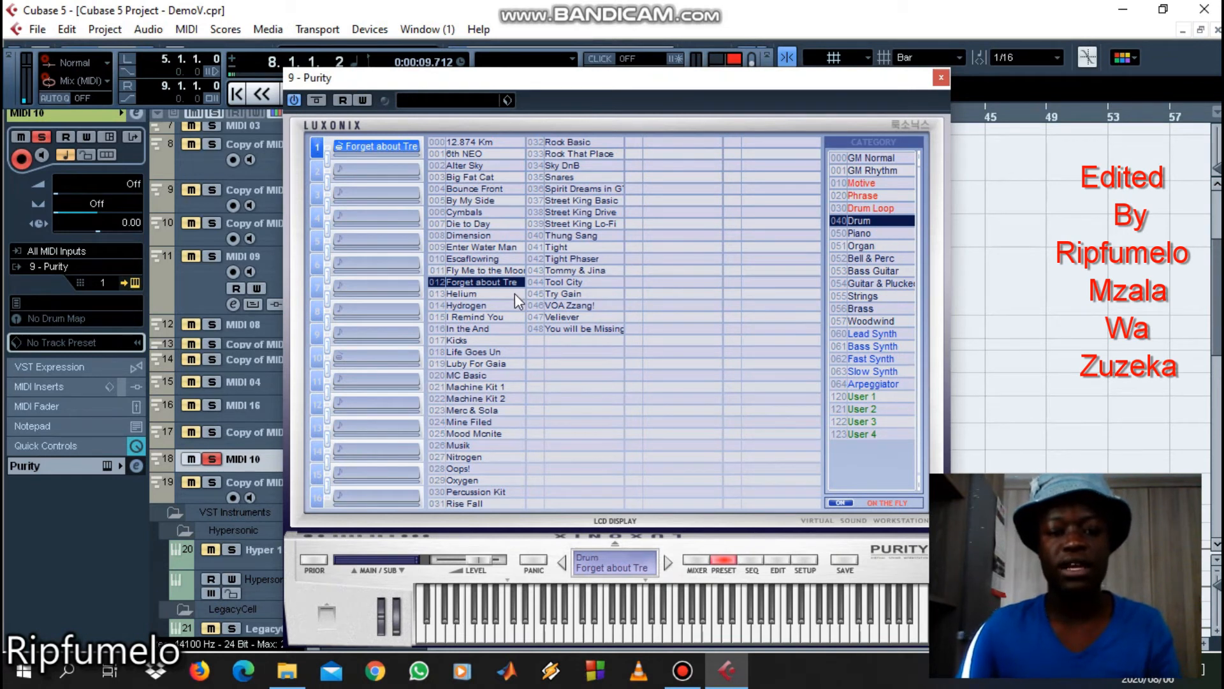
click(939, 79)
key(space)
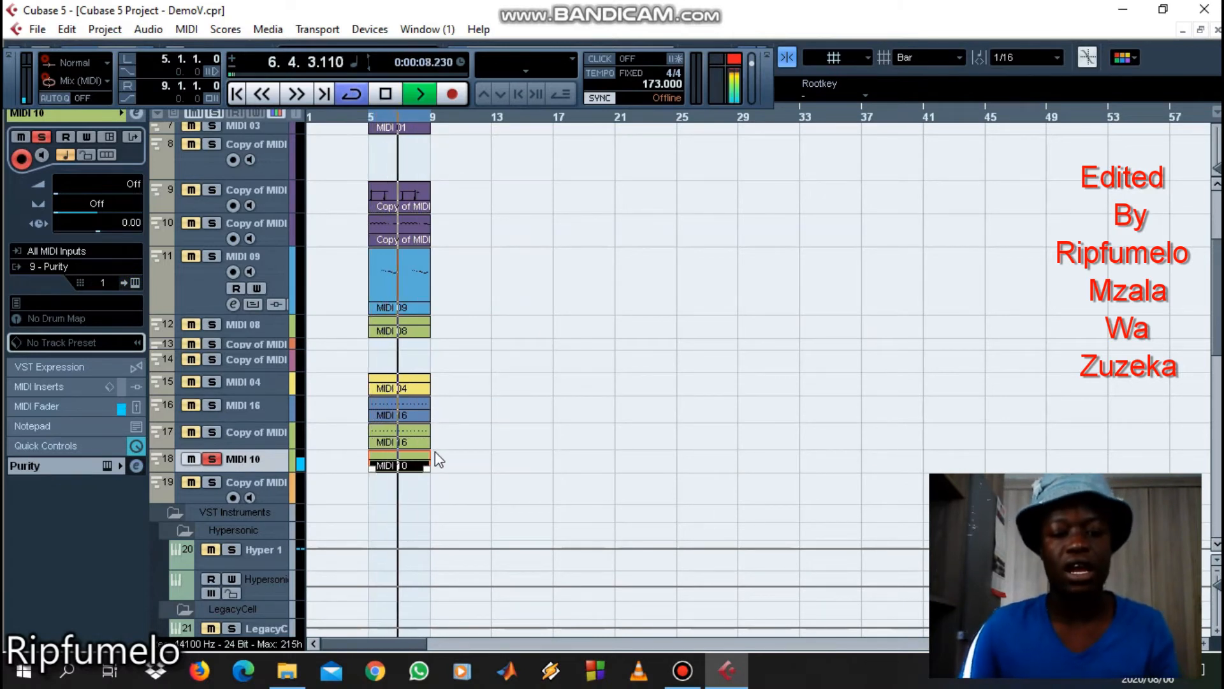
key(space)
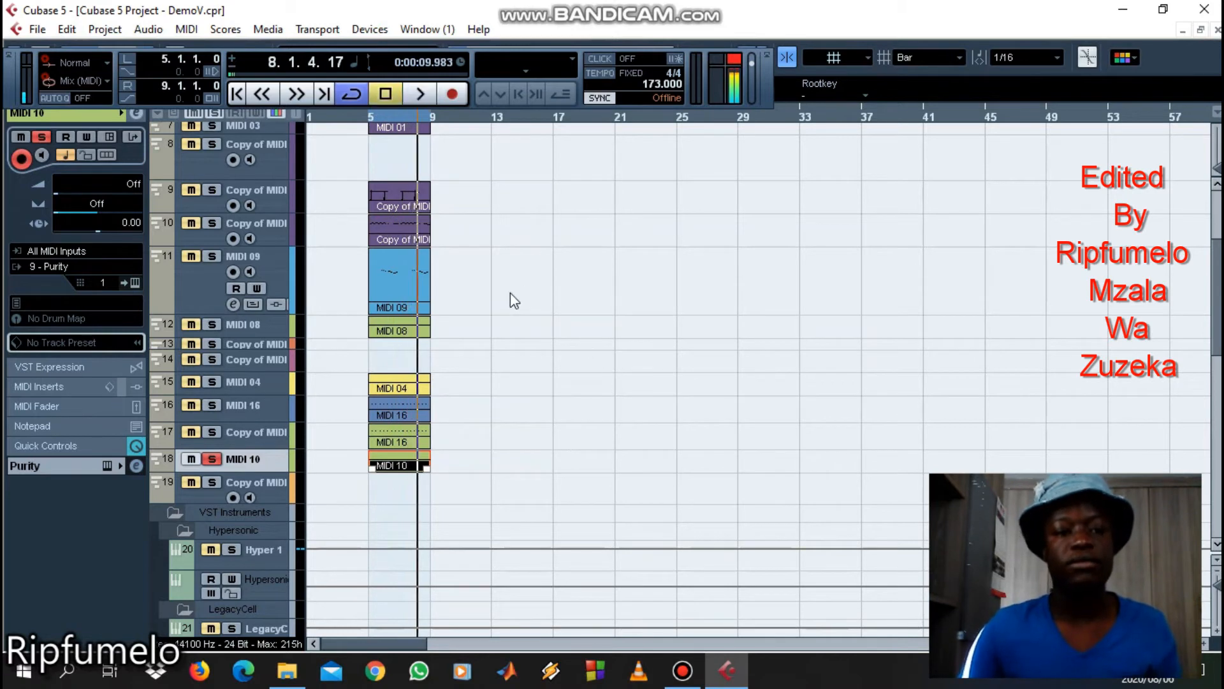
Step: Clear all solo and mute states across the project and return the cursor to the left locator
scroll(510, 293, up, 5)
click(219, 113)
key(KP_1)
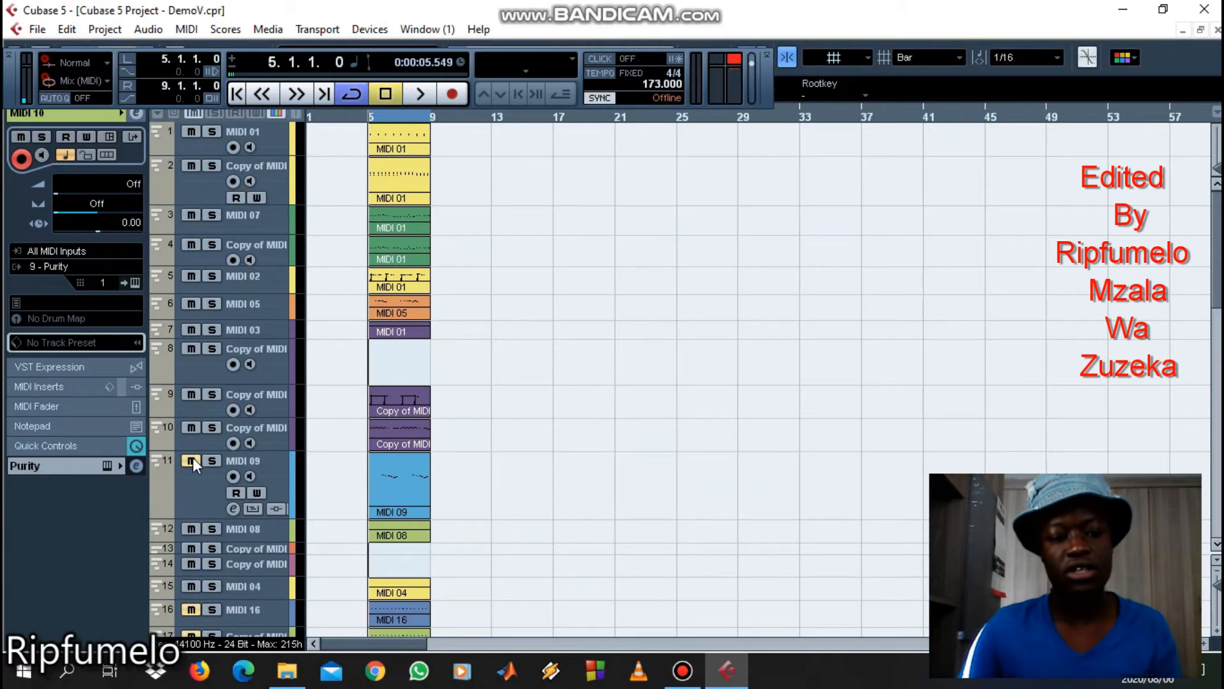
click(195, 113)
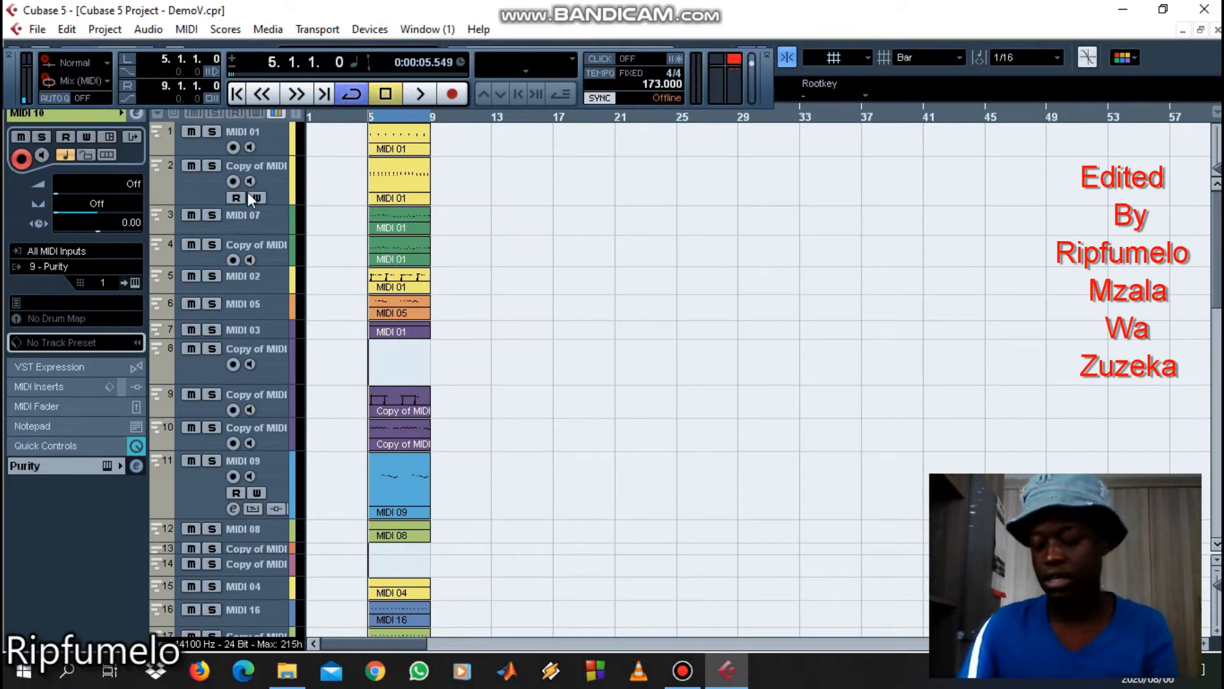
Step: Play the full DemoV loop with every track unmuted and look over the whole track list during playback
key(space)
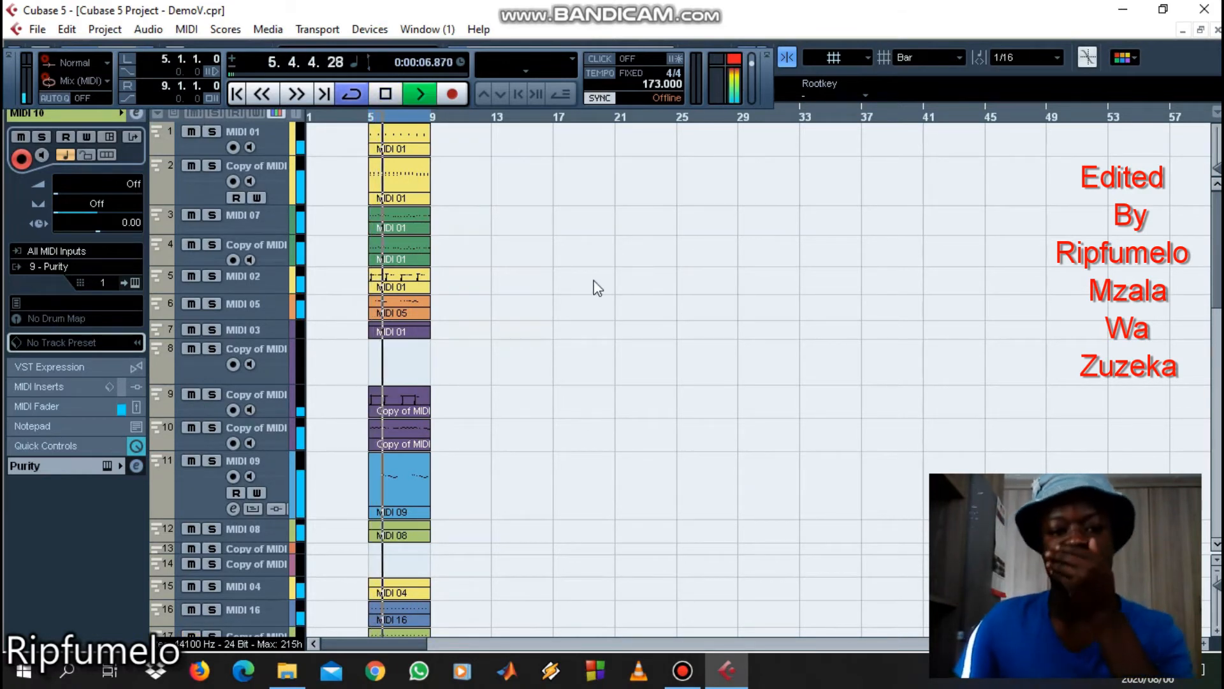
scroll(688, 264, down, 4)
scroll(684, 265, up, 4)
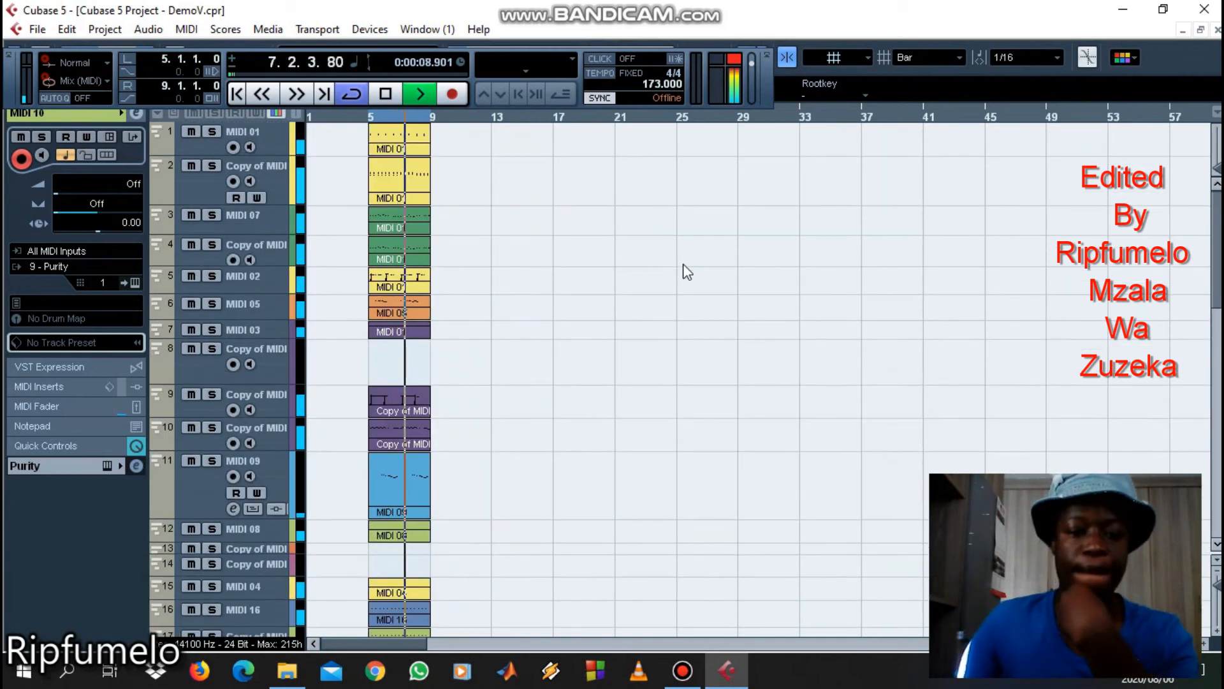
scroll(679, 274, down, 2)
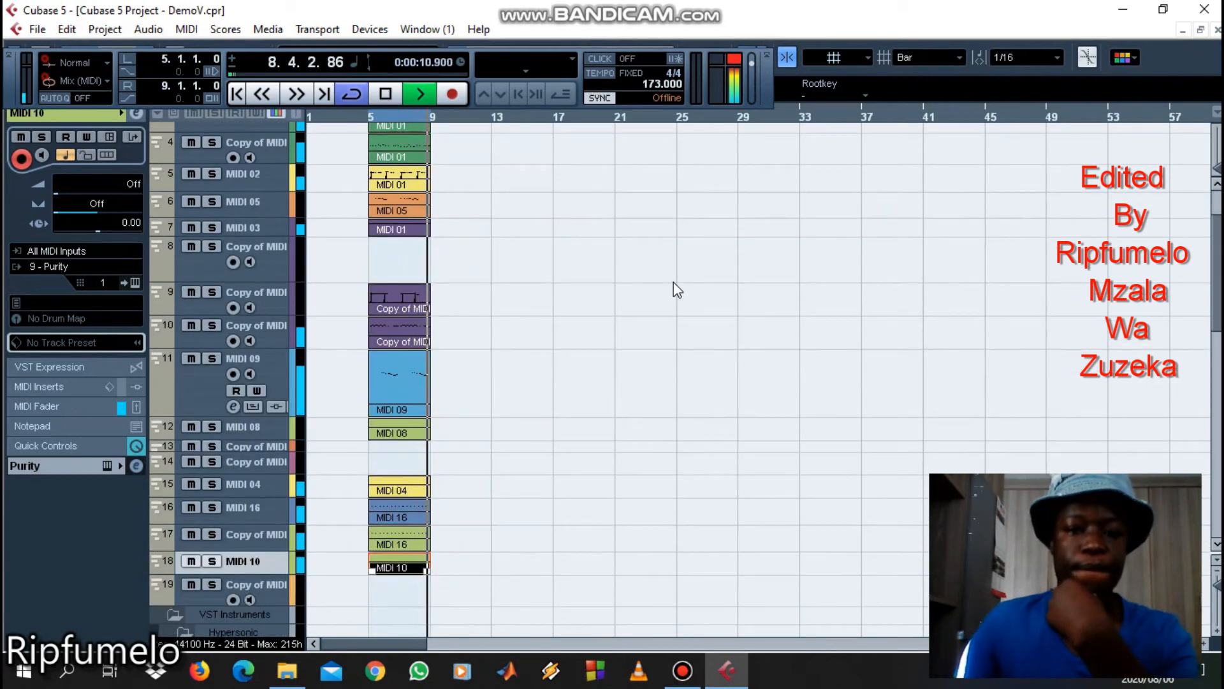
scroll(673, 282, up, 2)
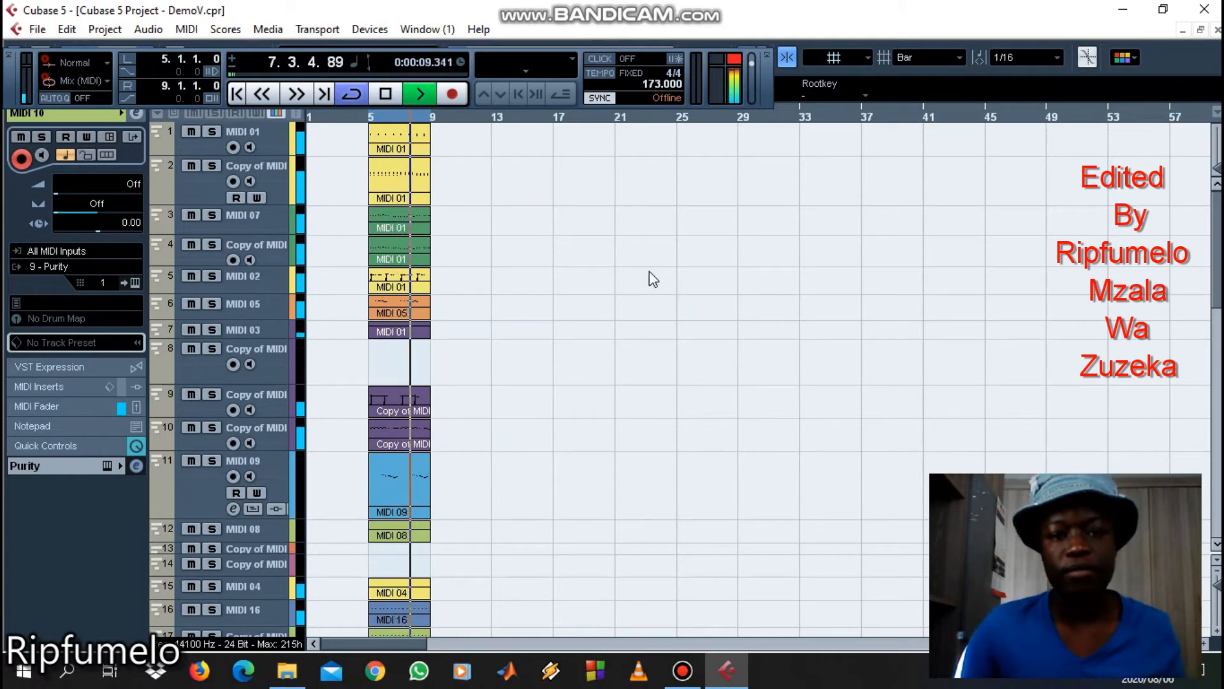
Step: Stop the DemoV playback and look over the full track list
key(space)
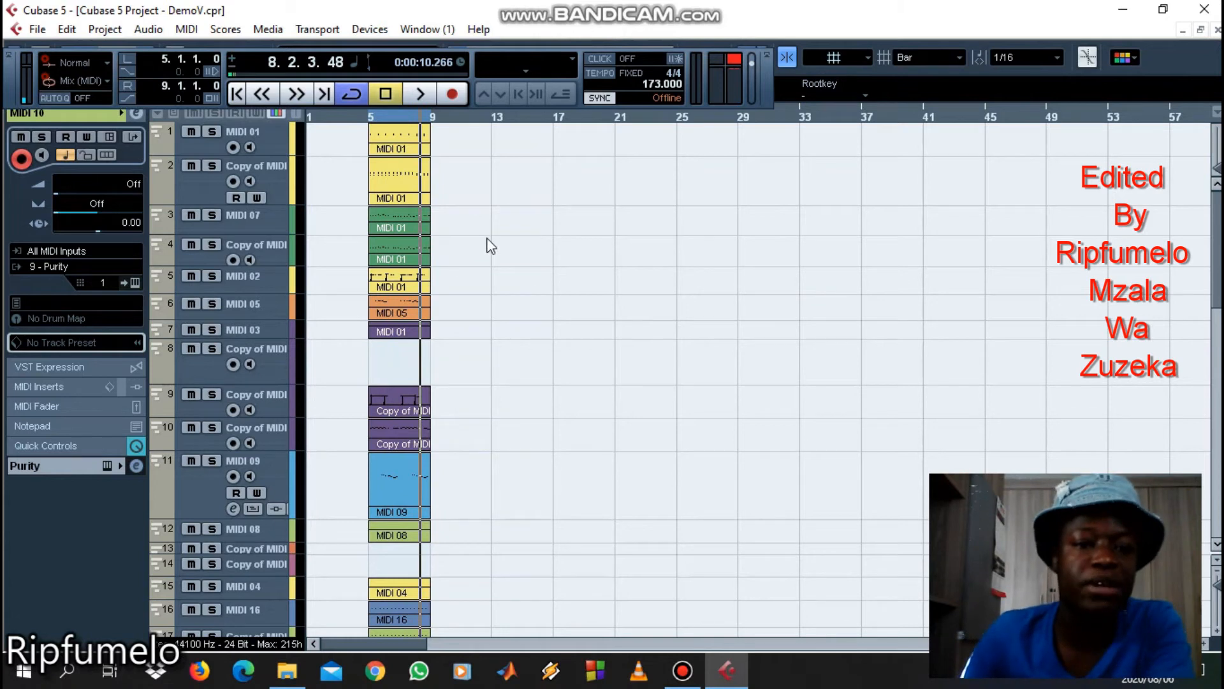
scroll(522, 284, down, 3)
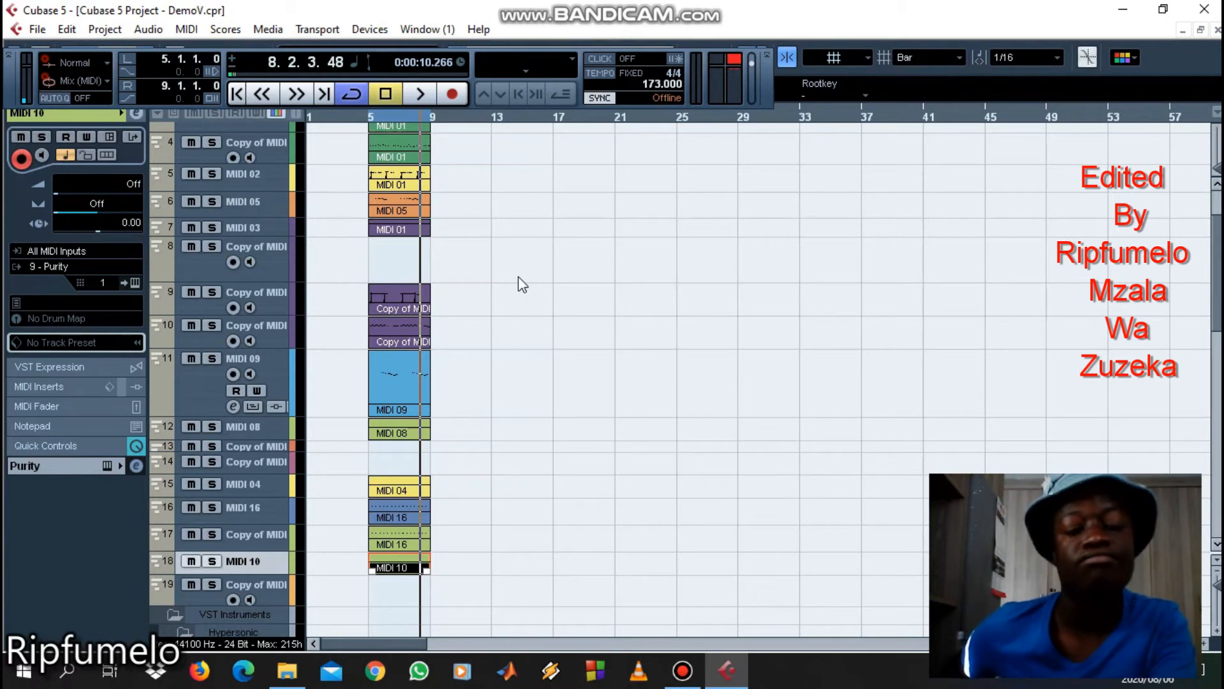
scroll(504, 255, up, 3)
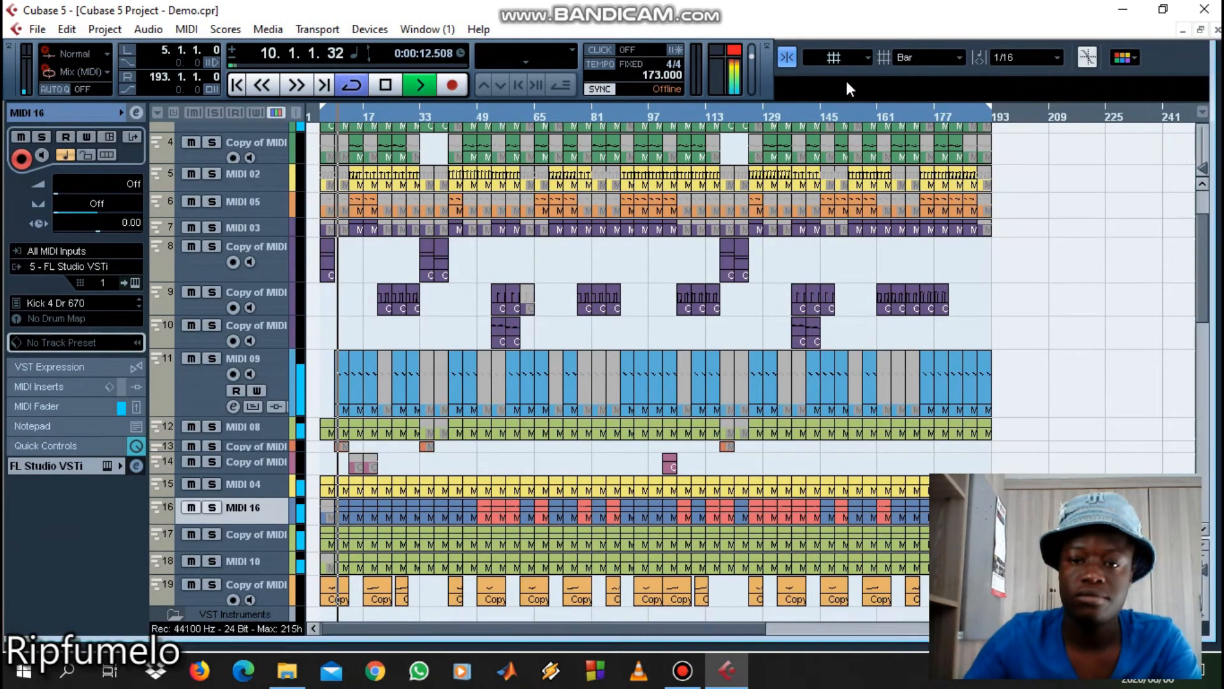
Step: Load the performance file from the HyperCanvas presents folder into the Hyper Canvas instrument of track 9, and close the instrument
double_click(874, 64)
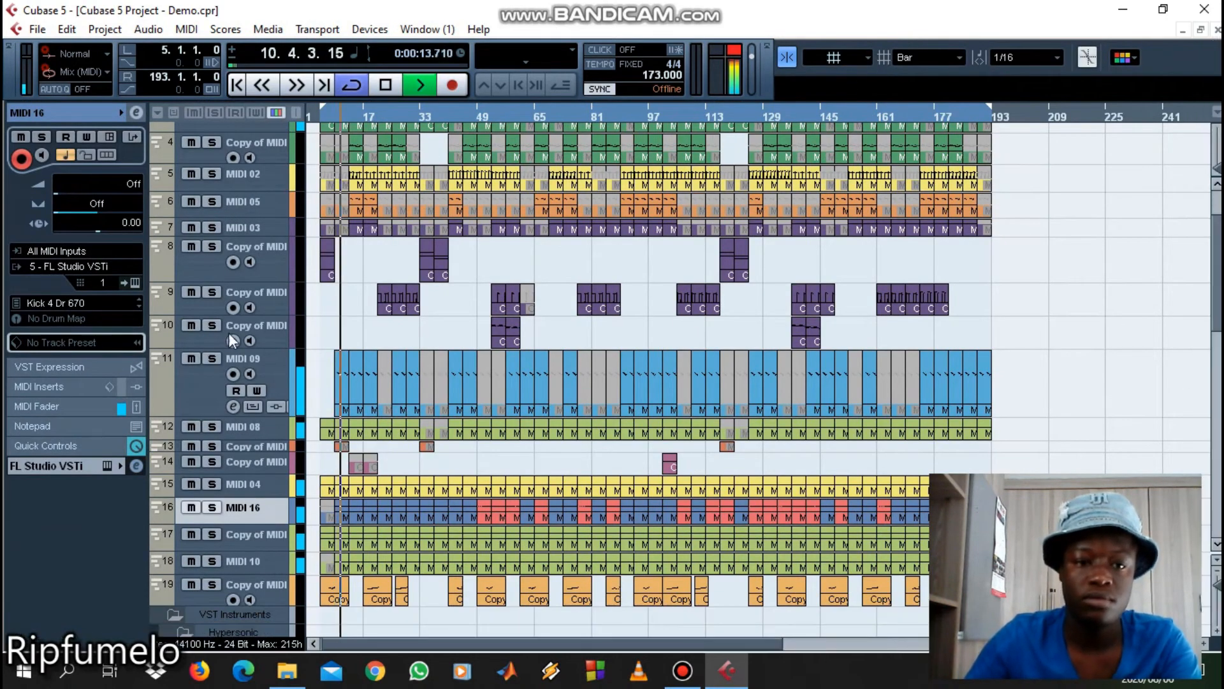
click(261, 285)
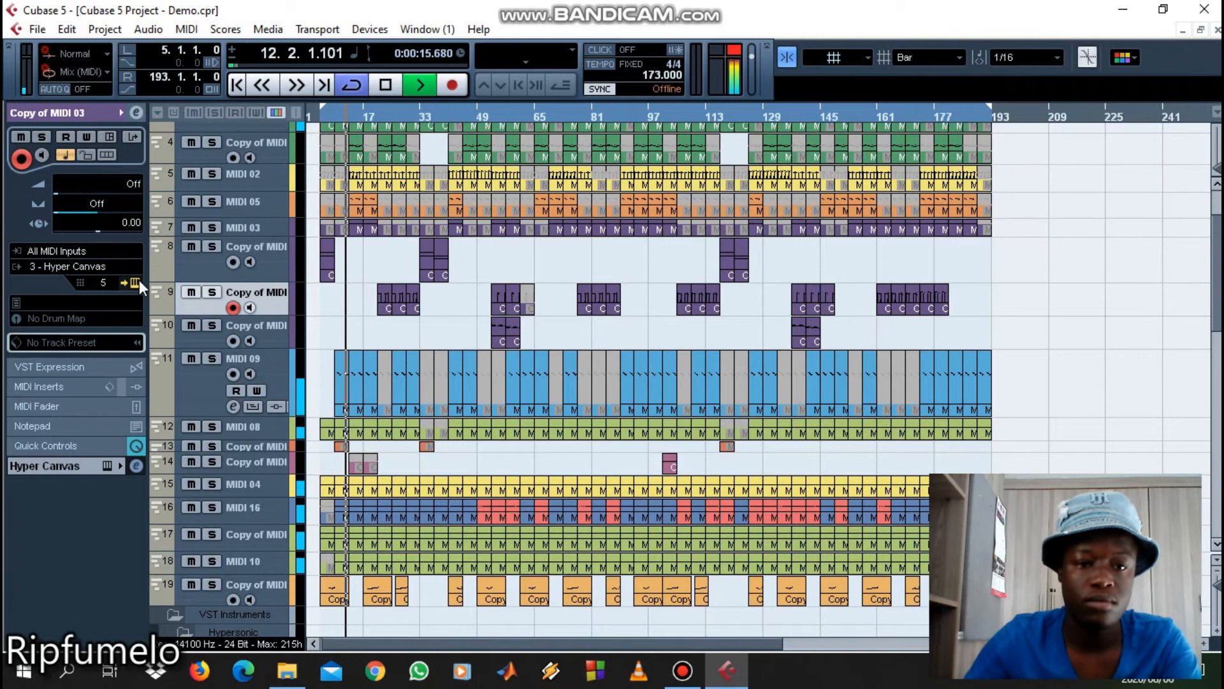
click(138, 282)
right_click(837, 172)
click(853, 184)
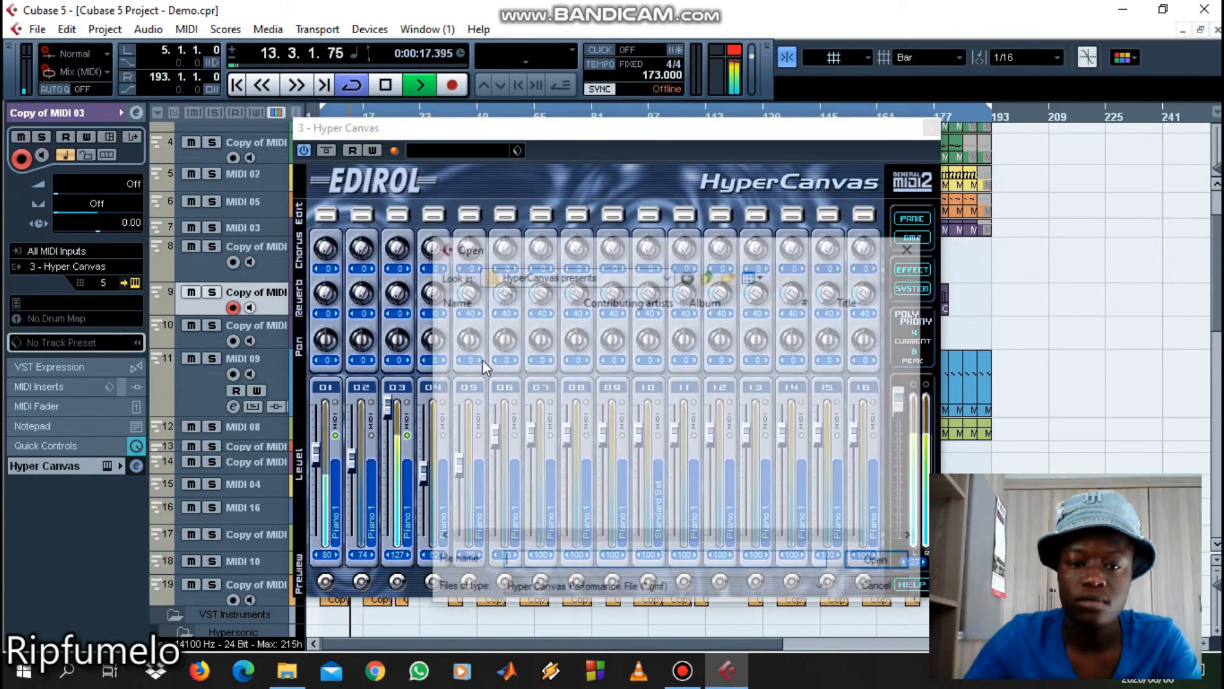
double_click(492, 369)
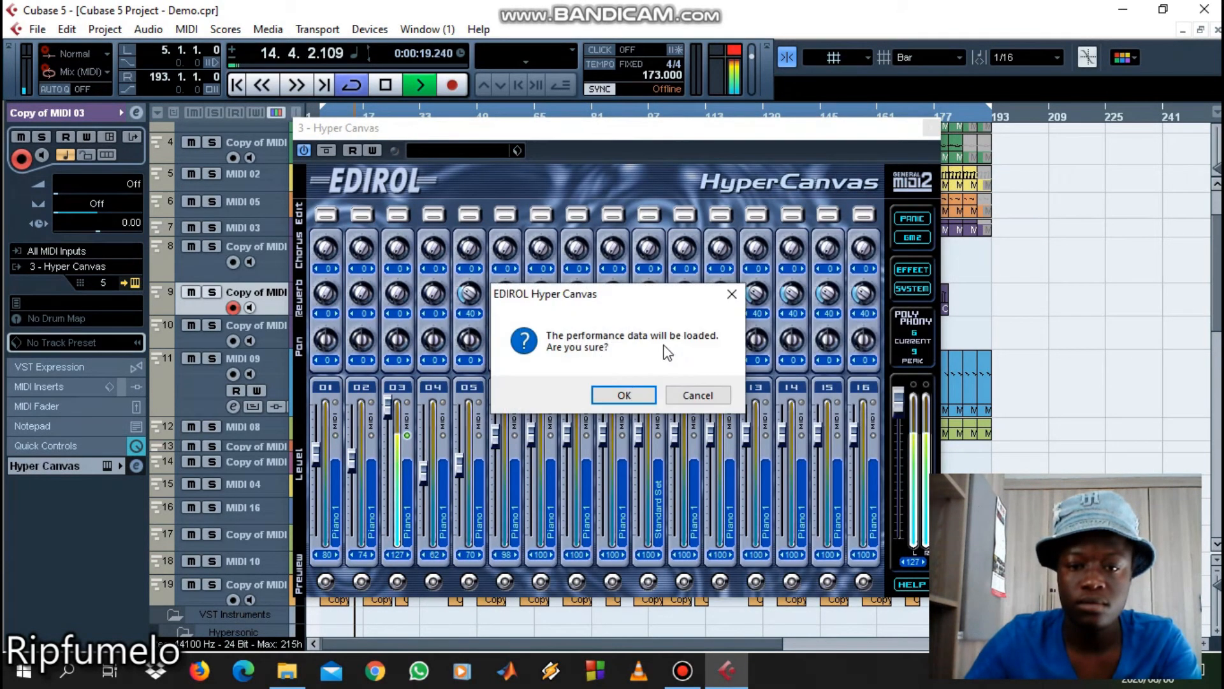
click(624, 395)
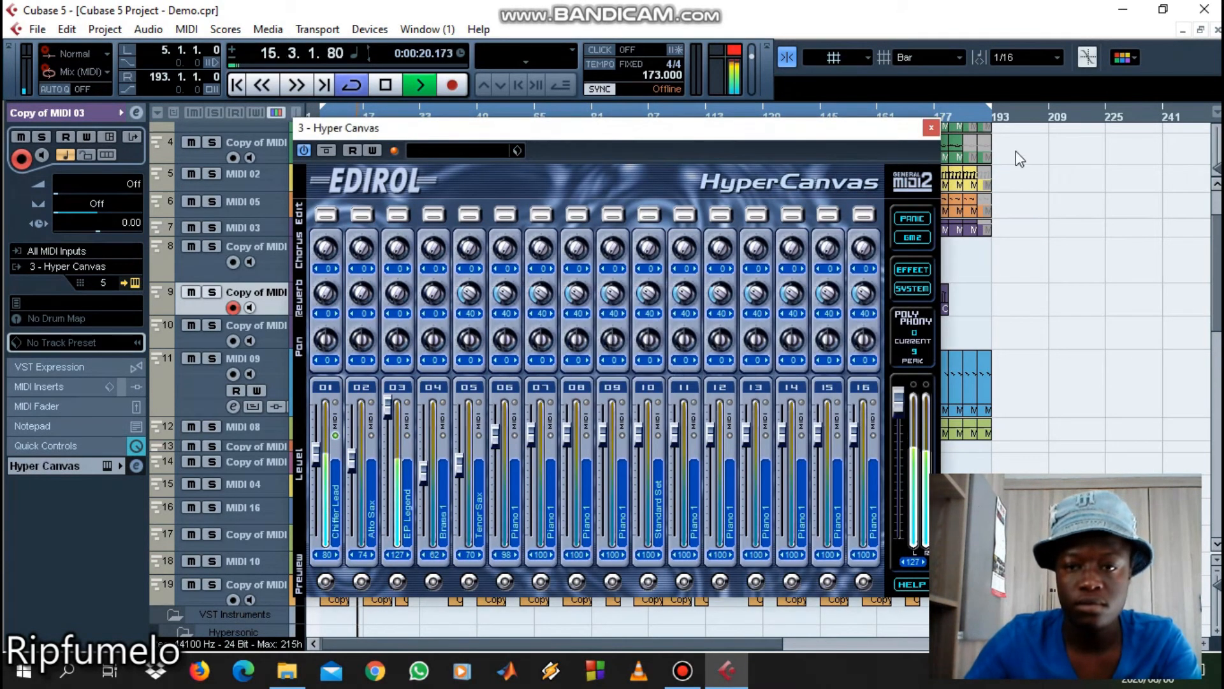
click(930, 127)
Step: Look over the full Demo arrangement during playback and examine the notes of the short Copy of MIDI 10 part before bar 33
scroll(466, 289, up, 3)
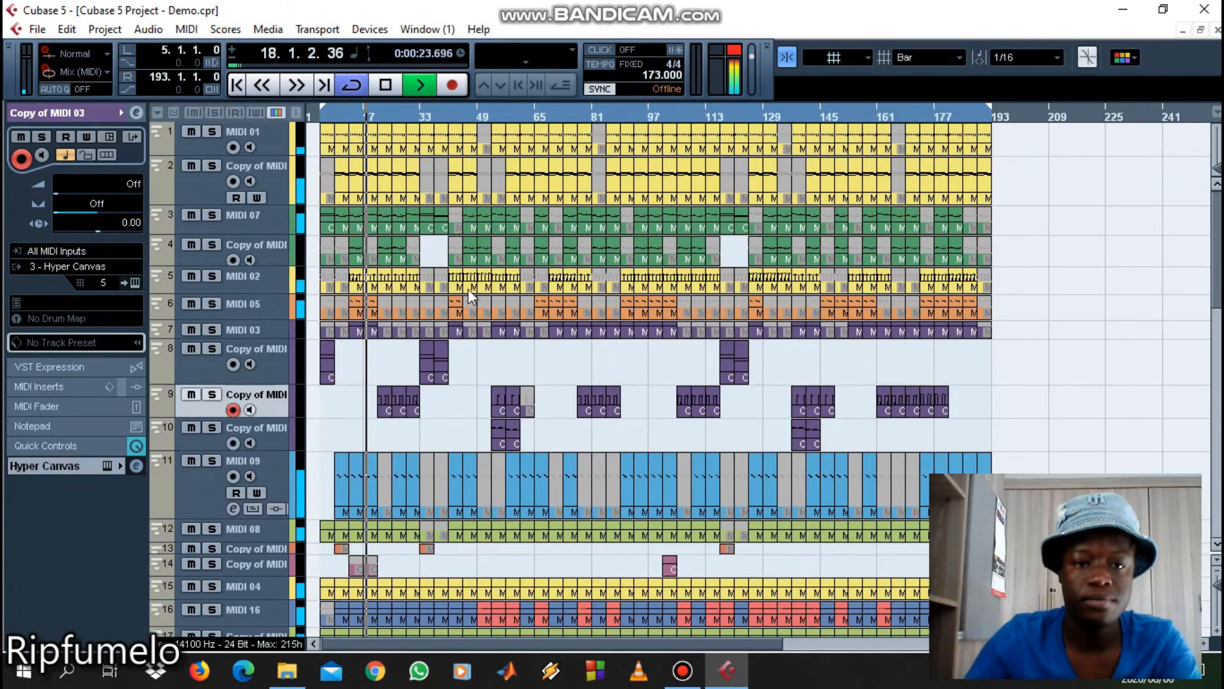
scroll(491, 317, down, 3)
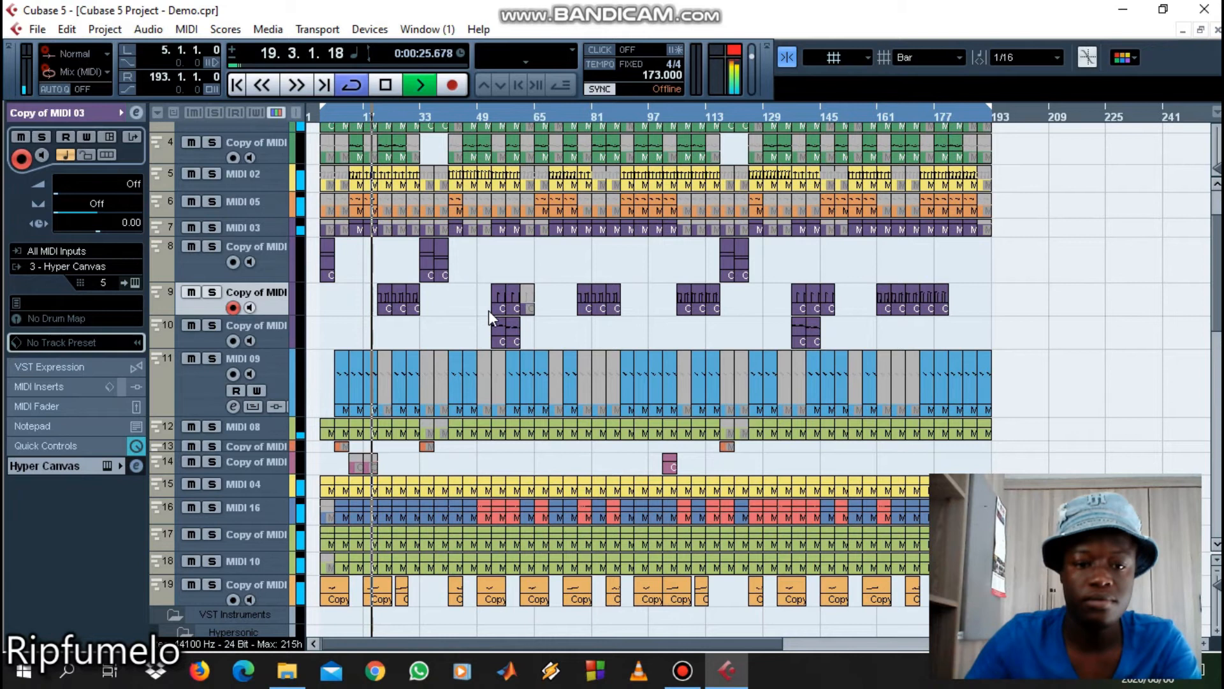
scroll(488, 312, up, 3)
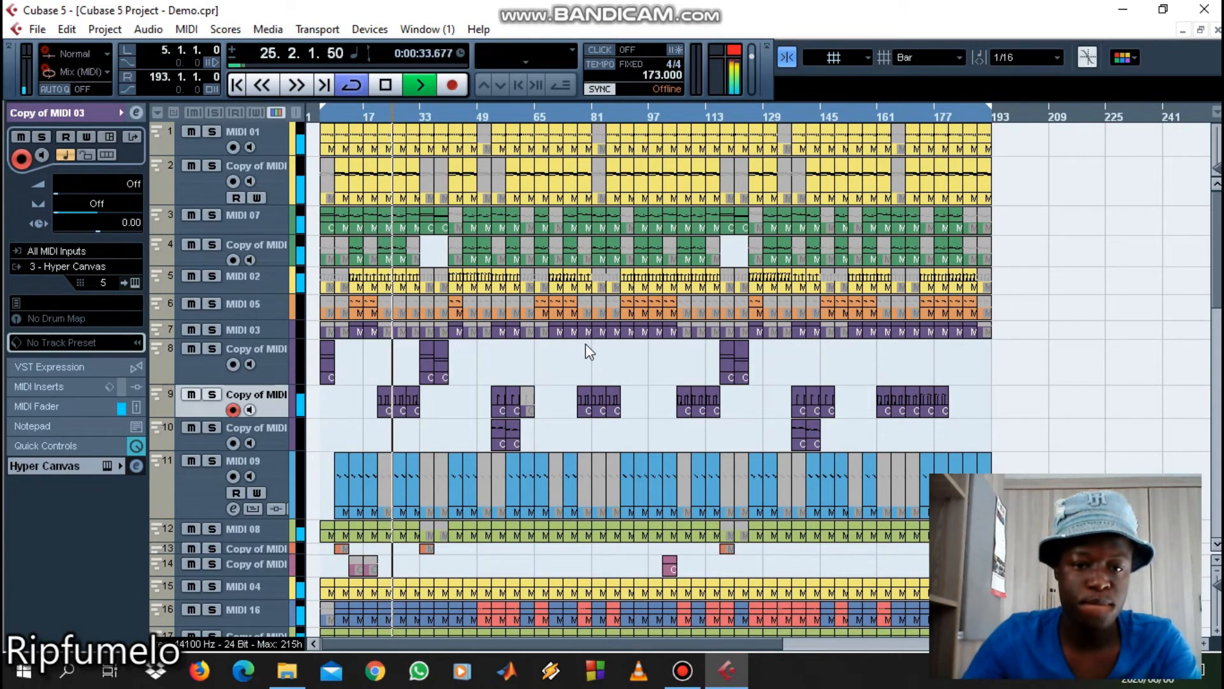
scroll(569, 368, down, 3)
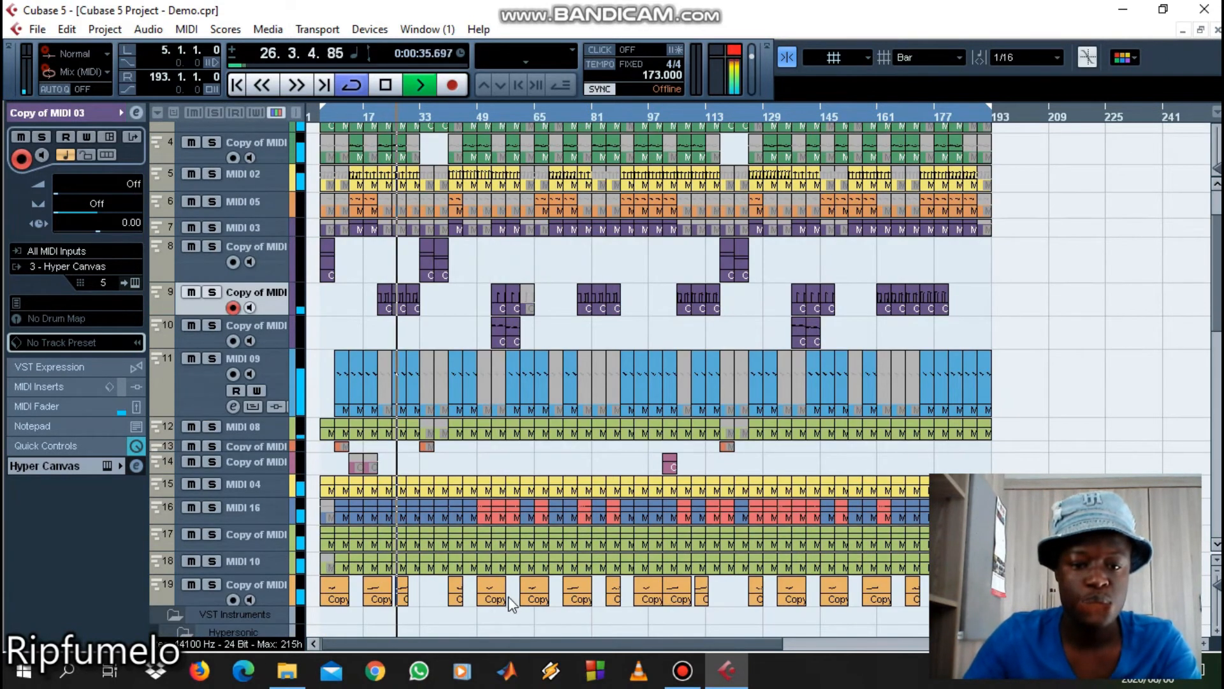
click(278, 594)
double_click(406, 590)
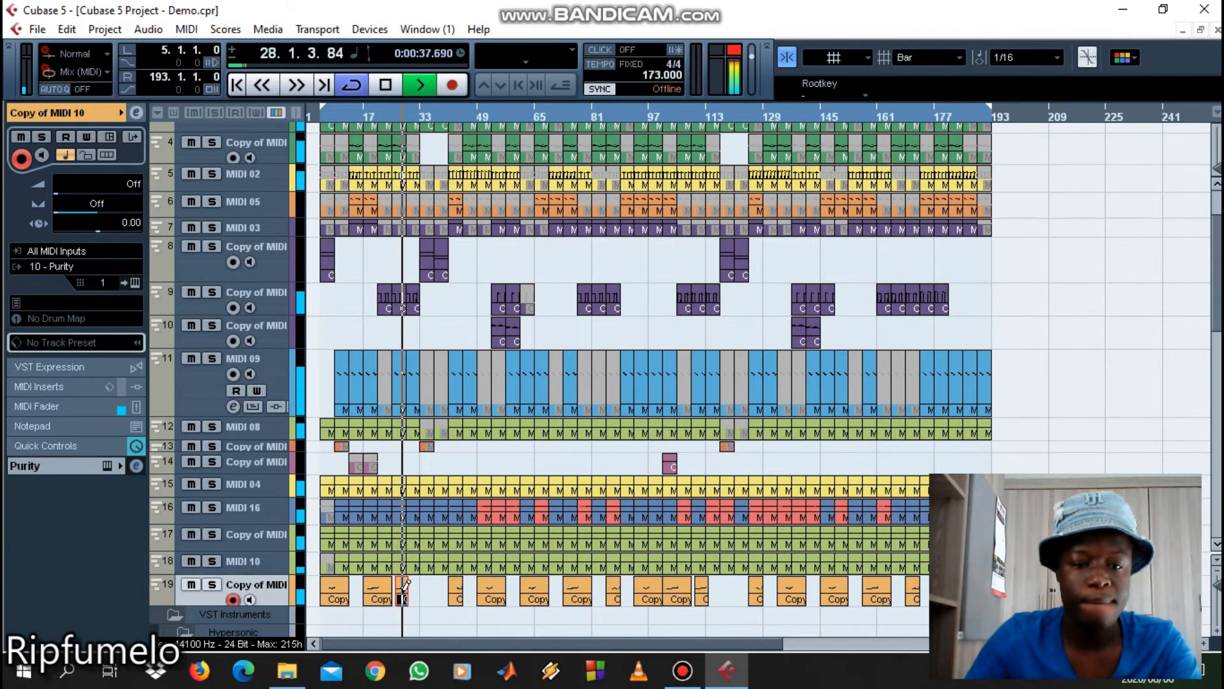
key(Return)
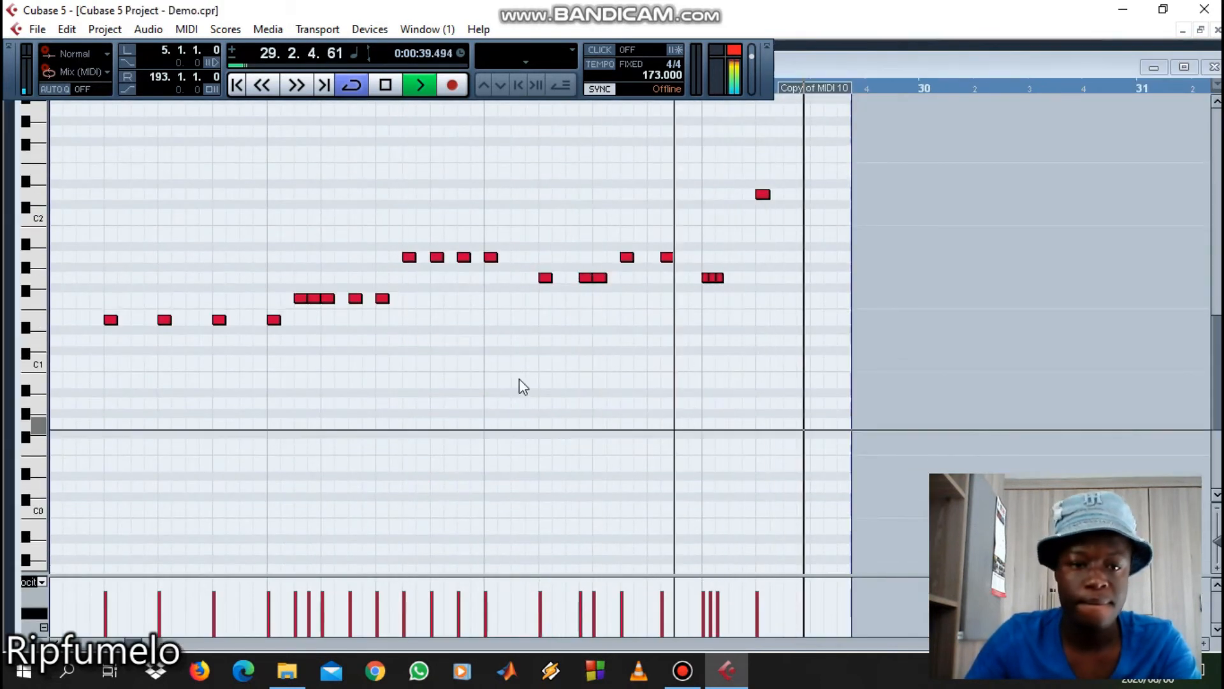
Step: Check the drum preset used by the Copy of MIDI 10 track in Purity's preset list, and close the instrument
click(135, 284)
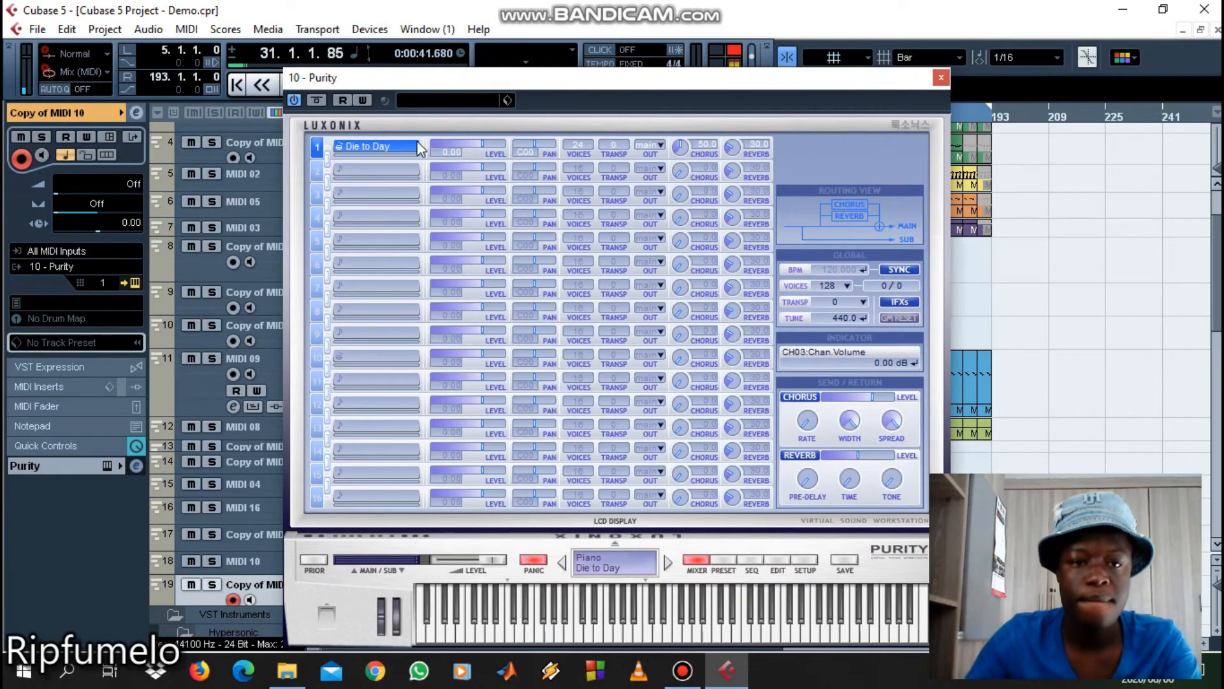
click(723, 560)
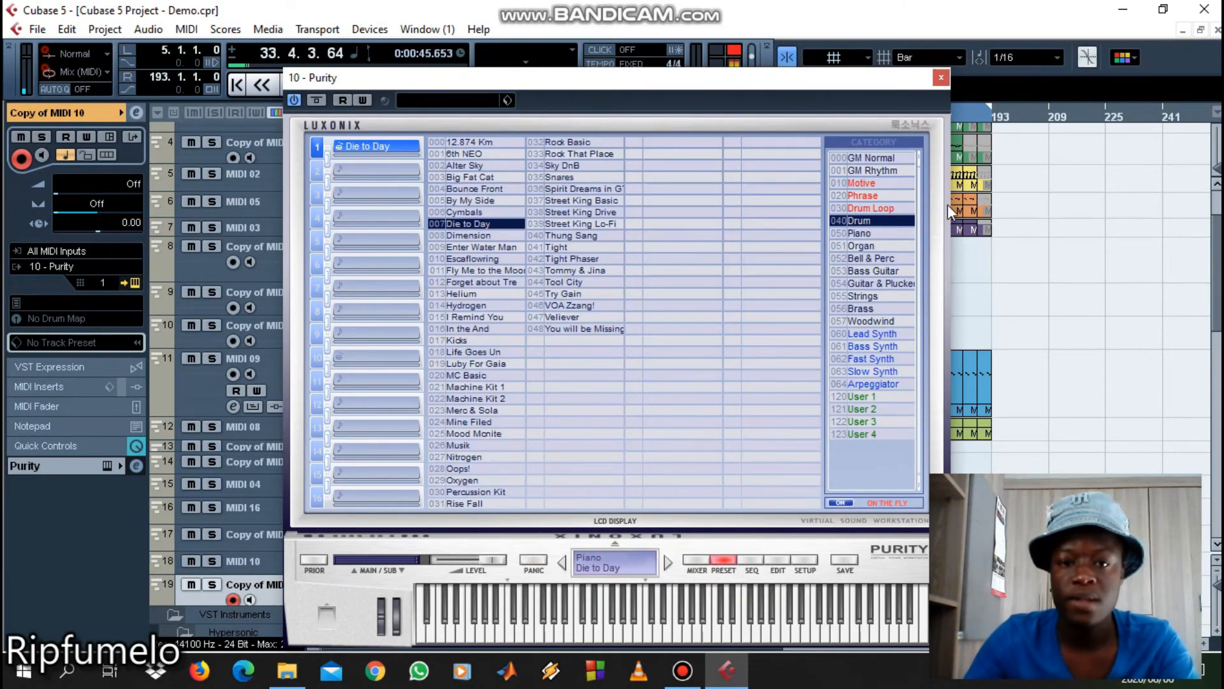
click(941, 78)
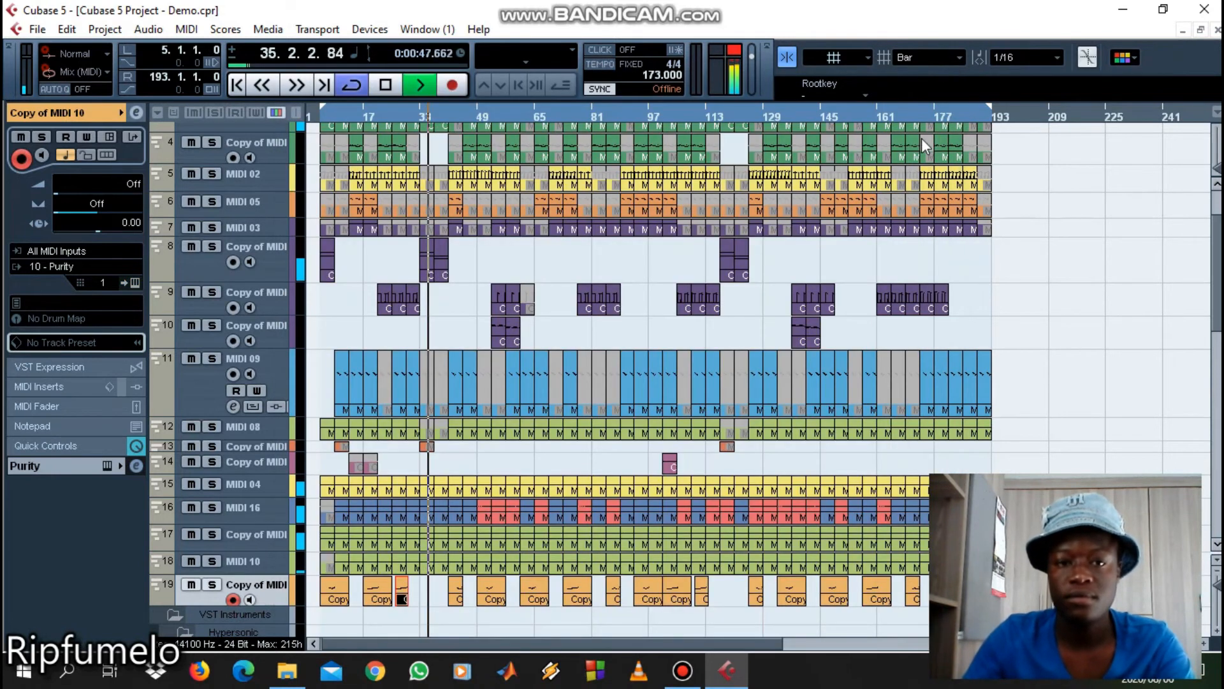
Step: Examine the notes of the Copy of MIDI part at bar 33 on track 8, and return to the arrangement
scroll(540, 326, up, 3)
double_click(427, 376)
scroll(506, 345, down, 3)
scroll(506, 344, up, 1)
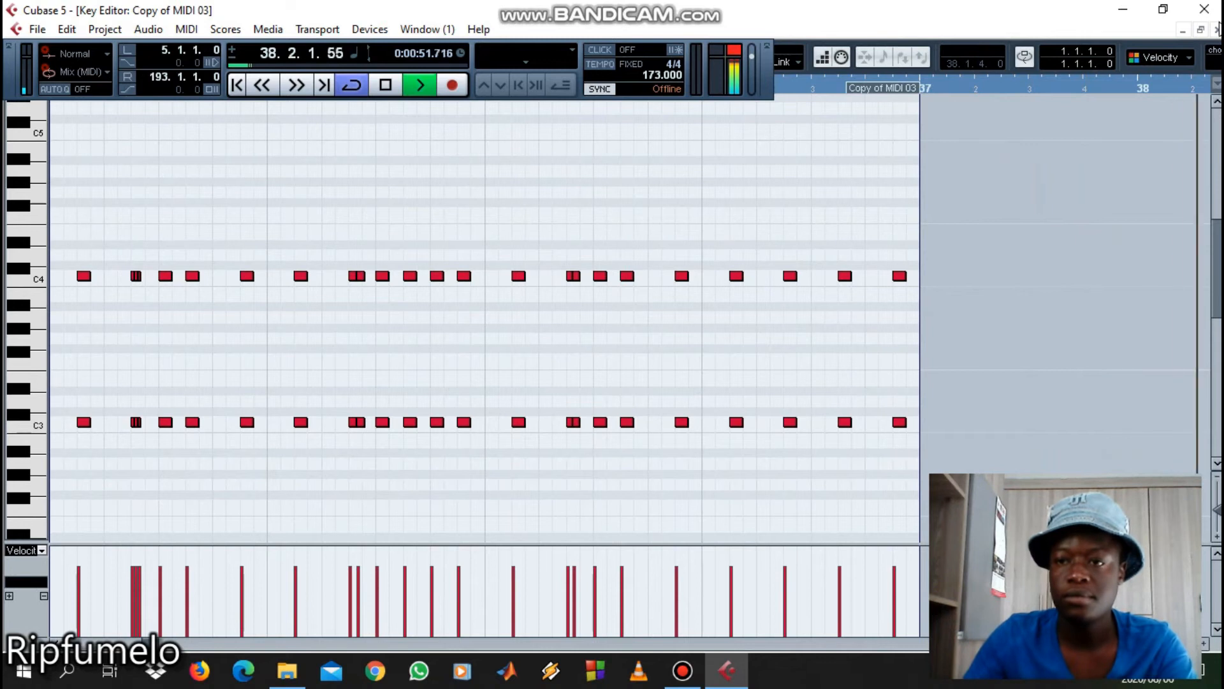
key(Escape)
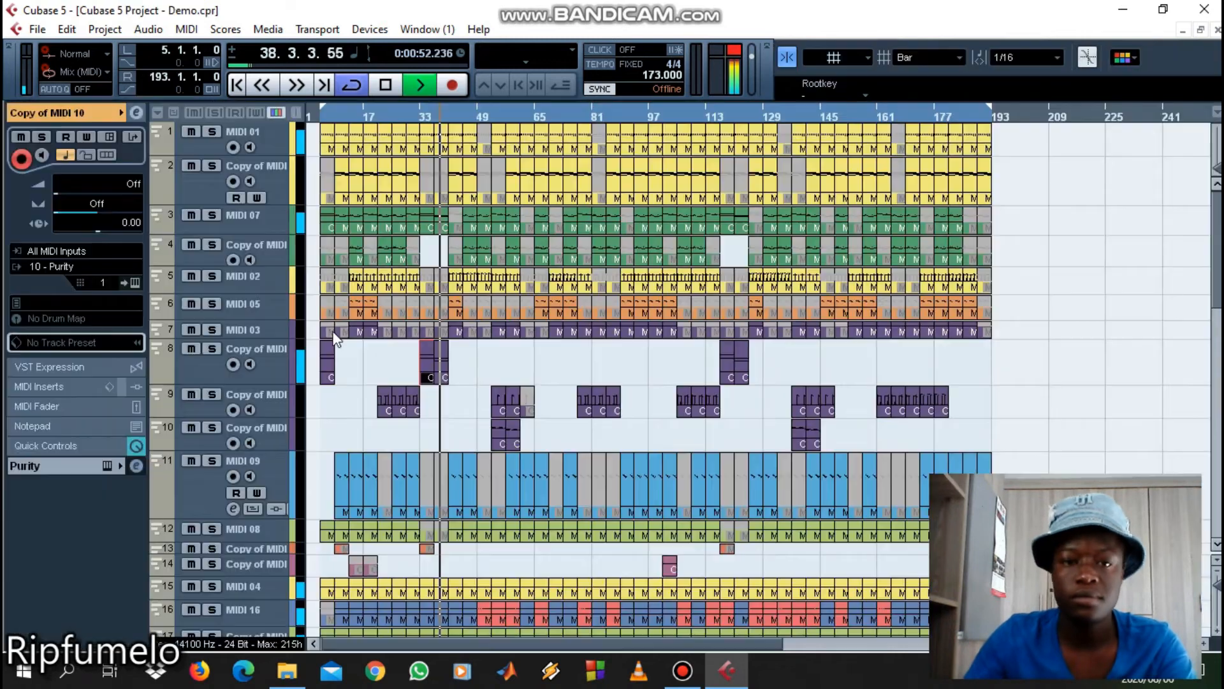
Step: Examine the notes of the MIDI 07 track's part between bars 37 and 41, and return to the arrangement
click(440, 221)
double_click(440, 221)
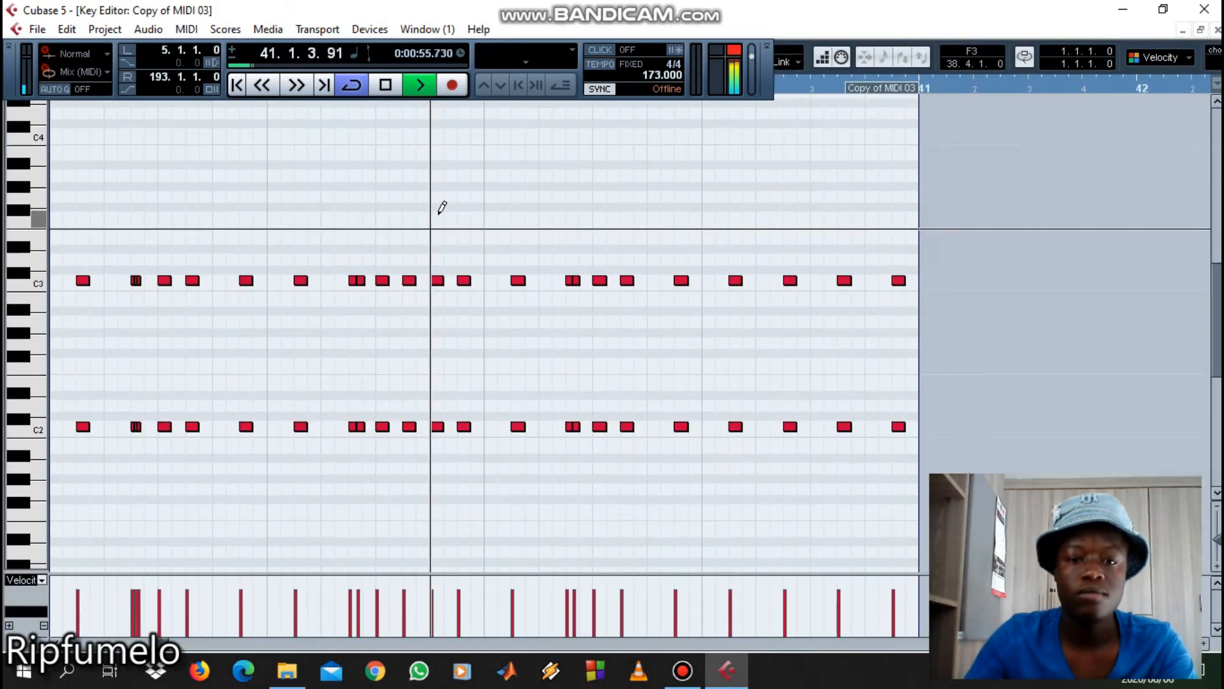
key(Escape)
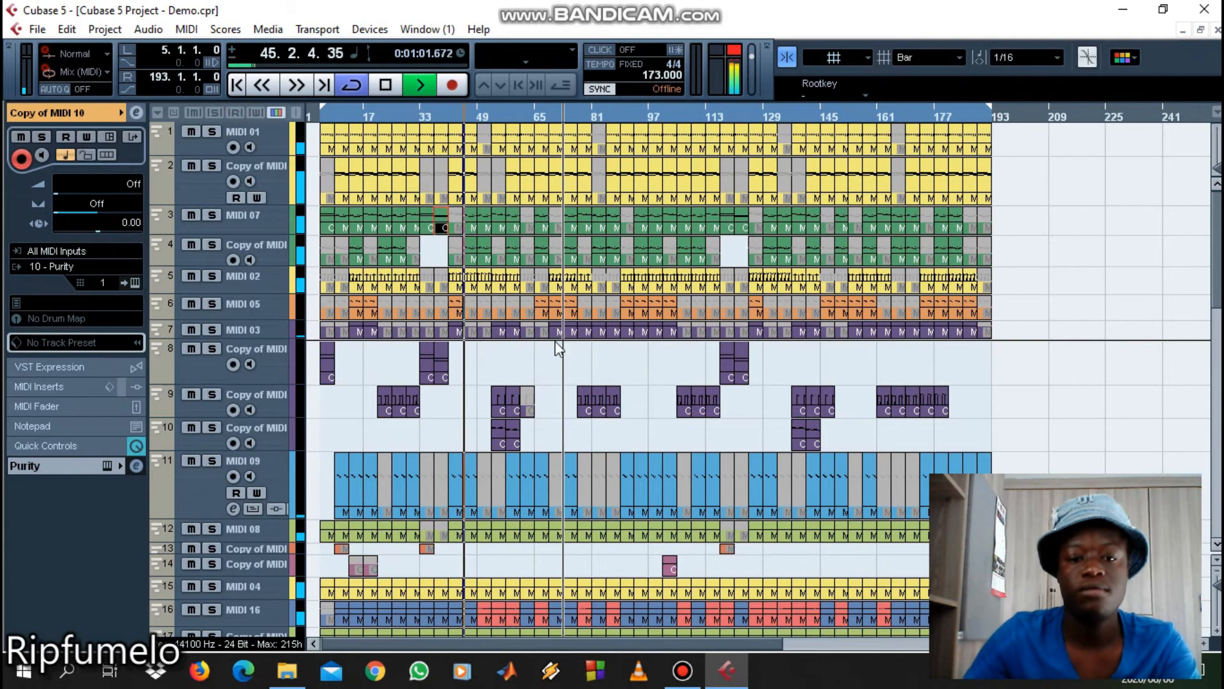
Step: Examine the notes of two red MIDI 16 parts, one at bar 49 and one at bar 57
scroll(554, 340, down, 3)
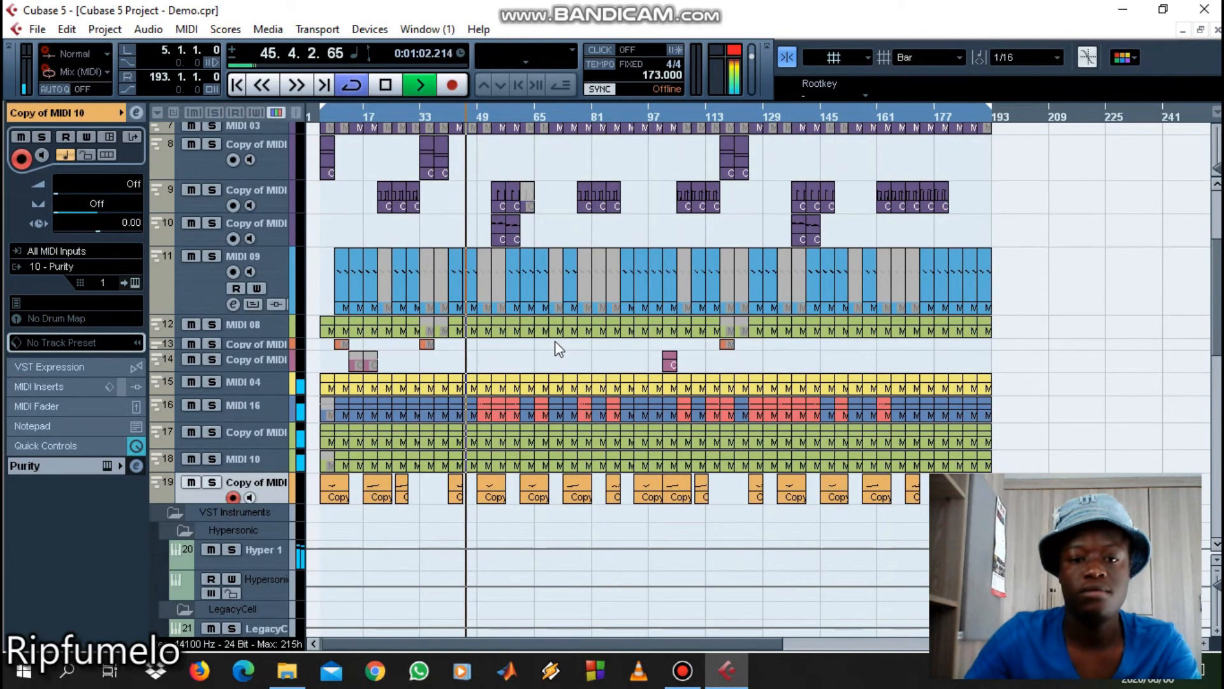
double_click(480, 415)
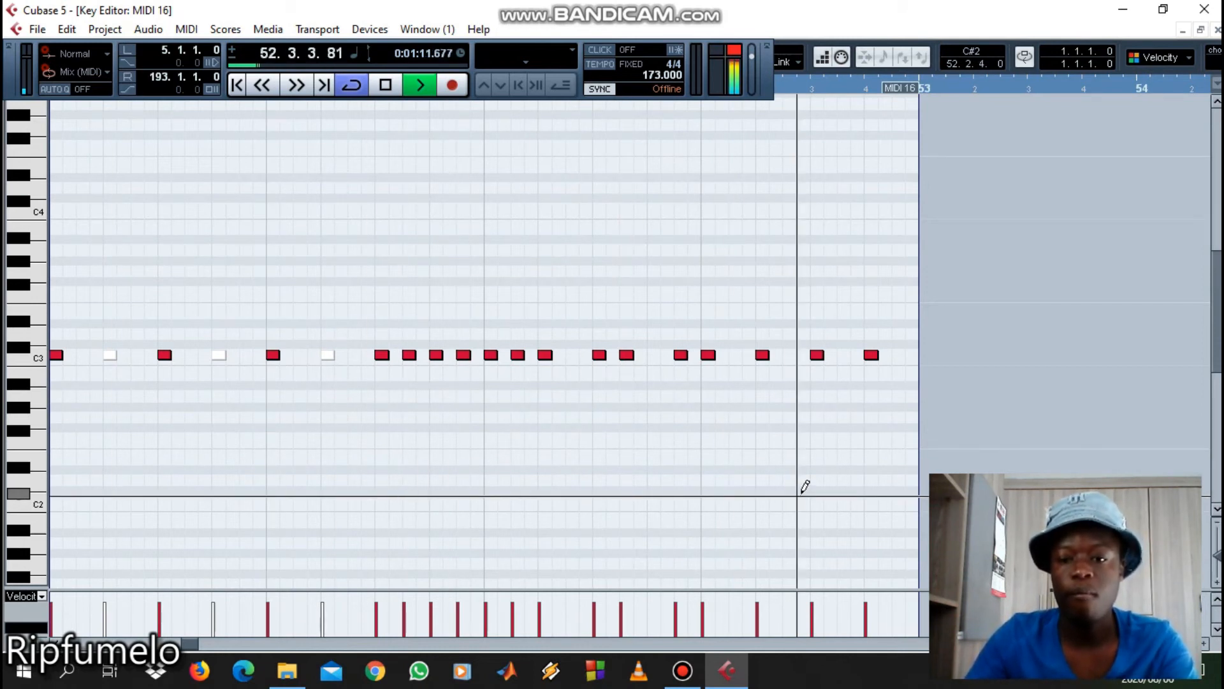
key(Return)
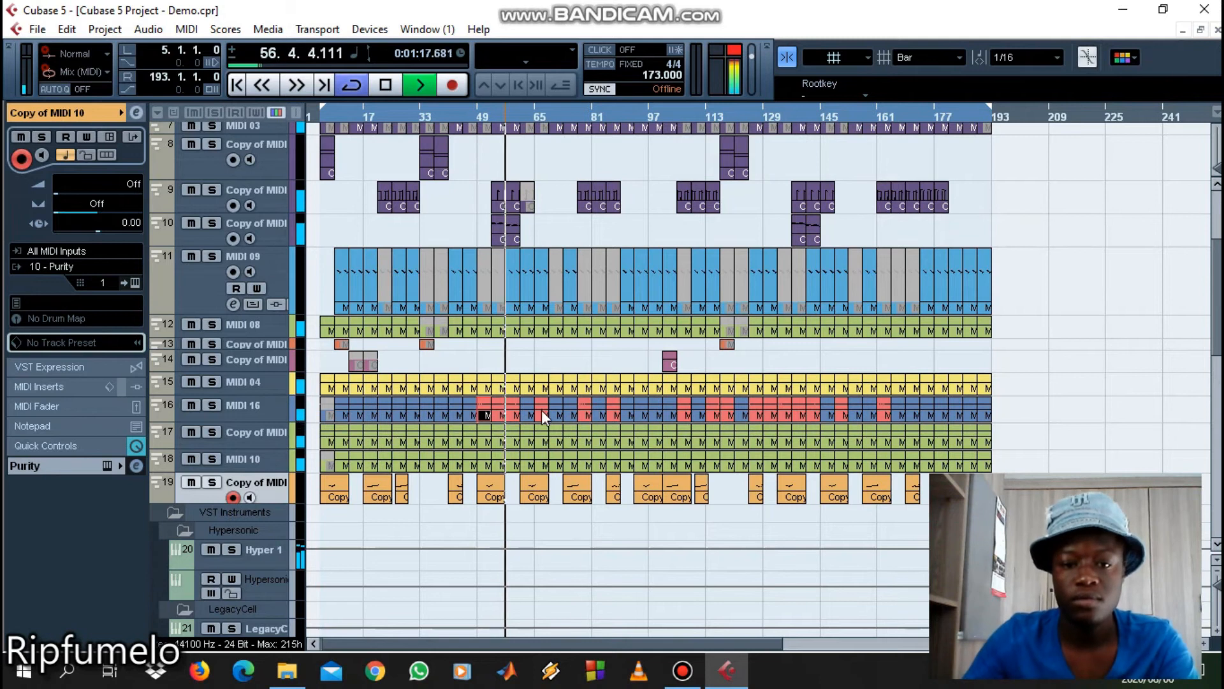
key(Return)
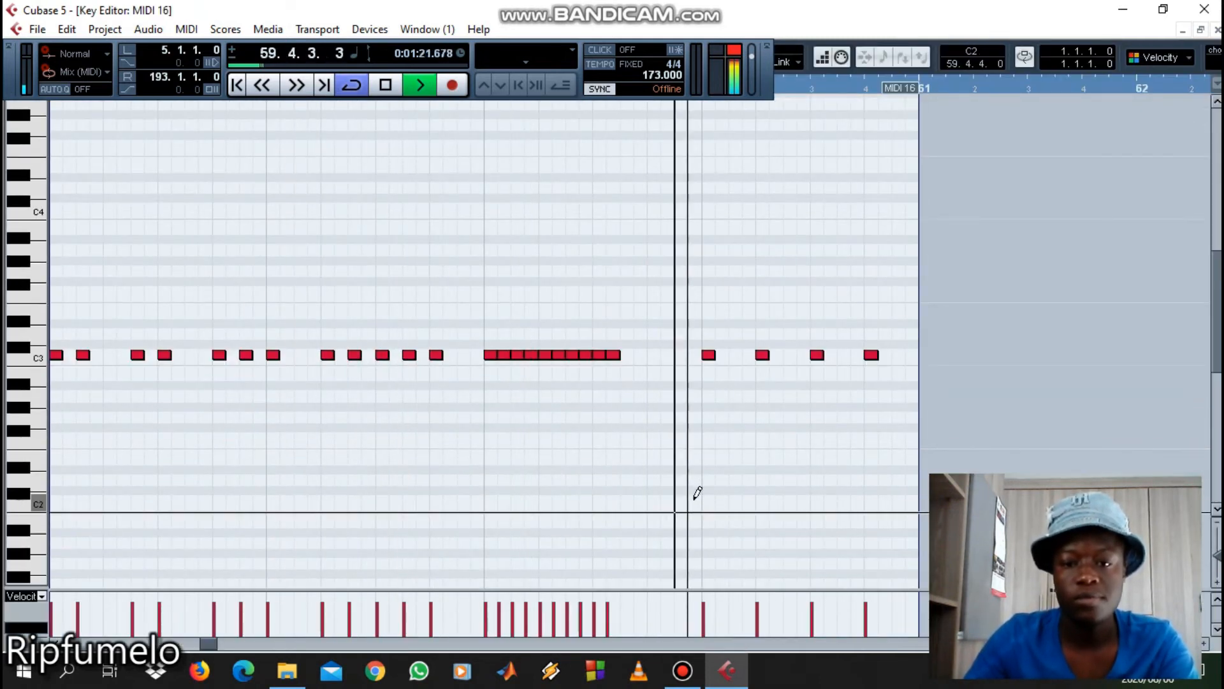
key(Return)
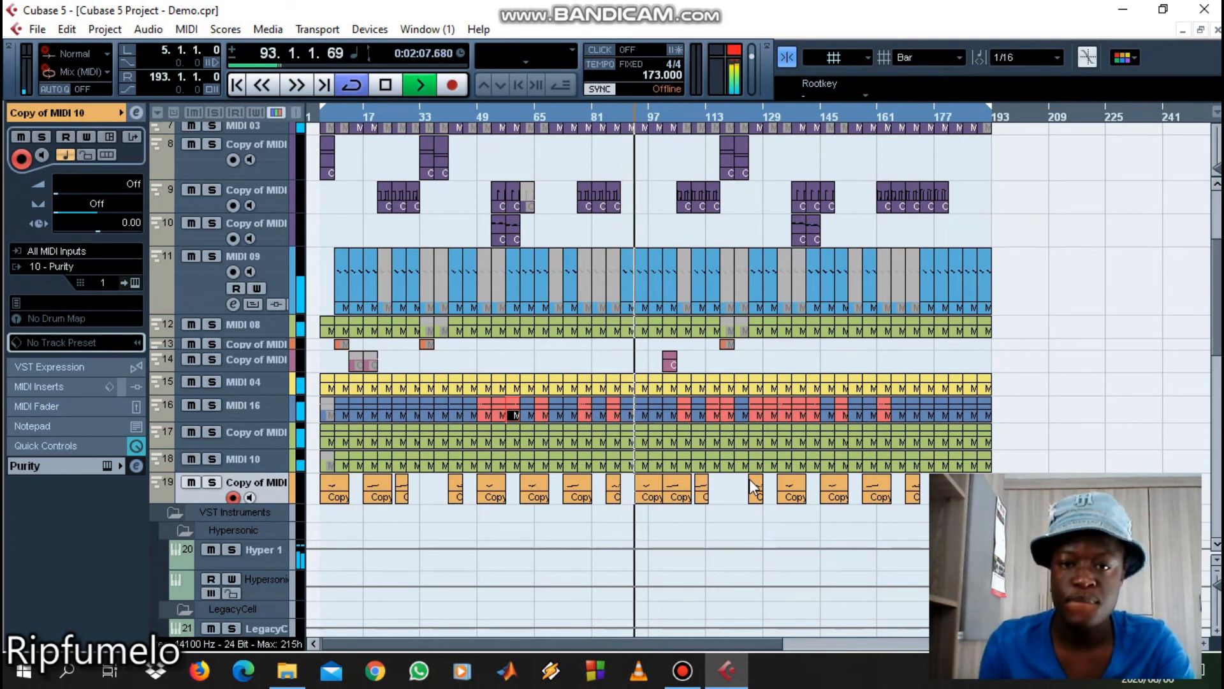
Step: Examine the notes and pitchbend of the Copy of MIDI 05 part near bar 101, and view its Hyper Canvas instrument
click(670, 365)
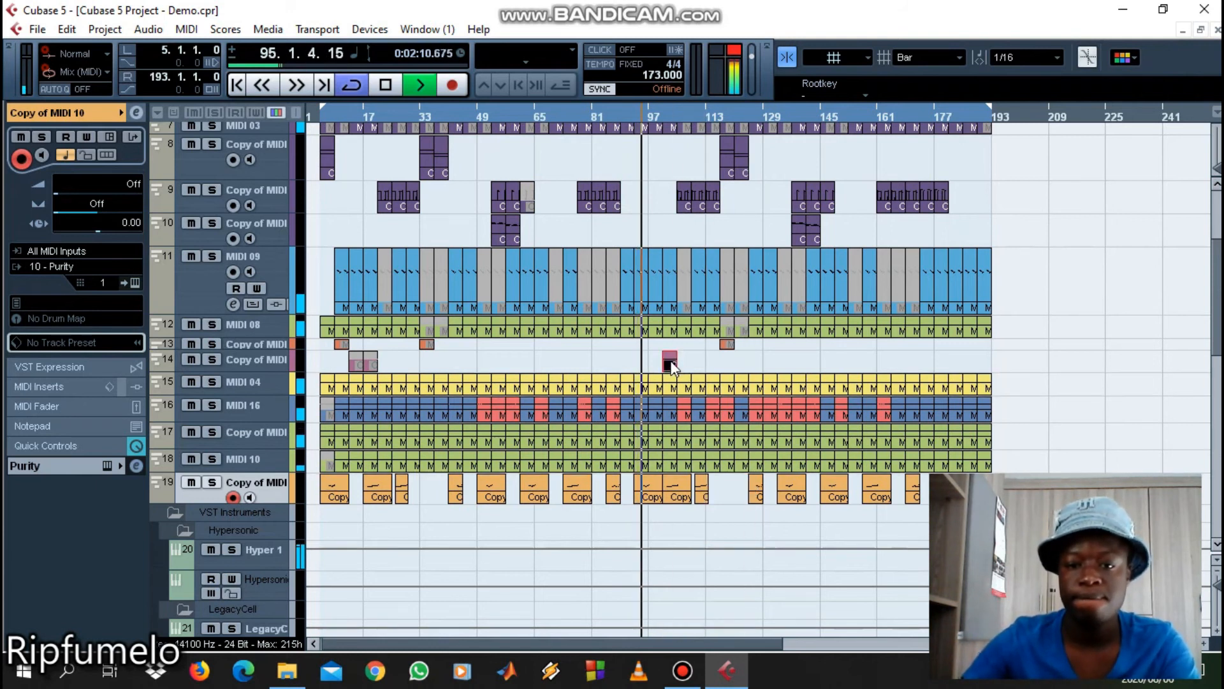
click(277, 362)
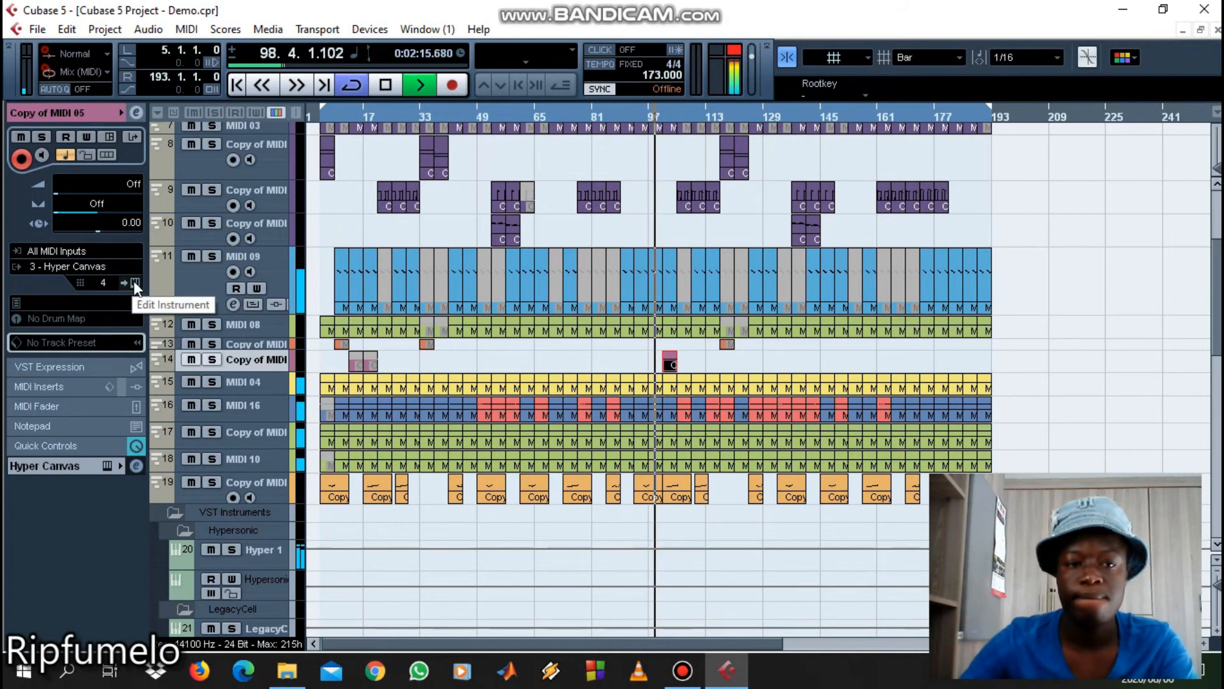
key(Return)
scroll(367, 342, down, 5)
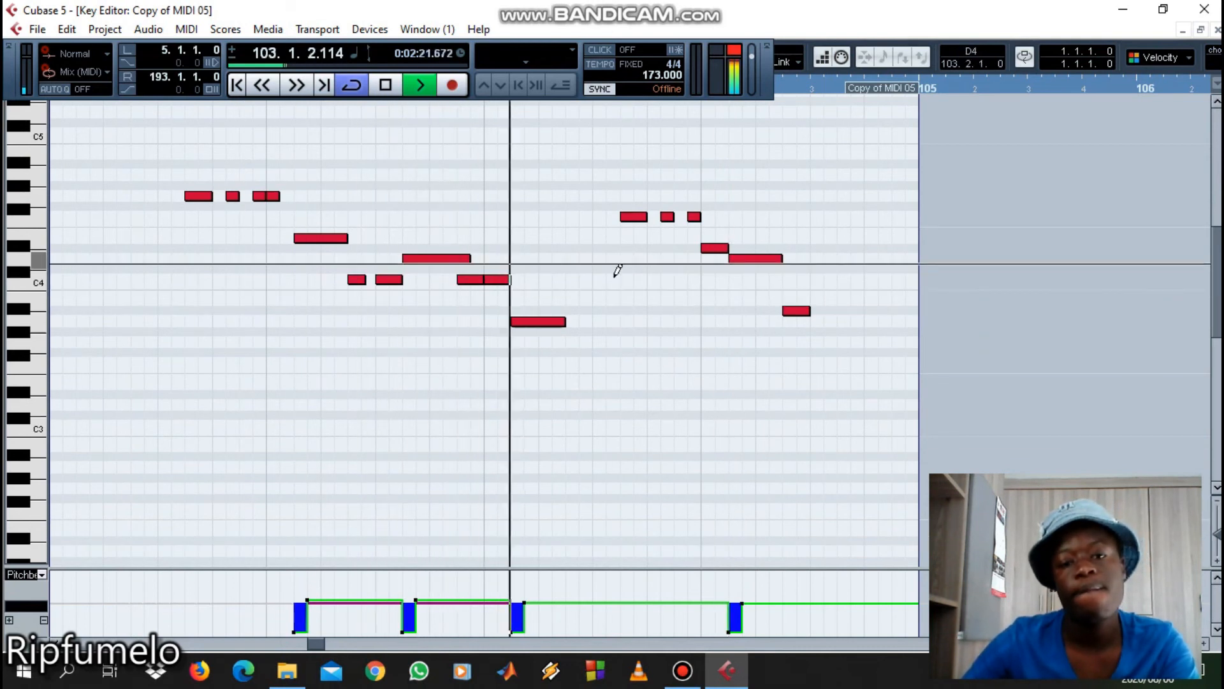
key(Return)
click(136, 283)
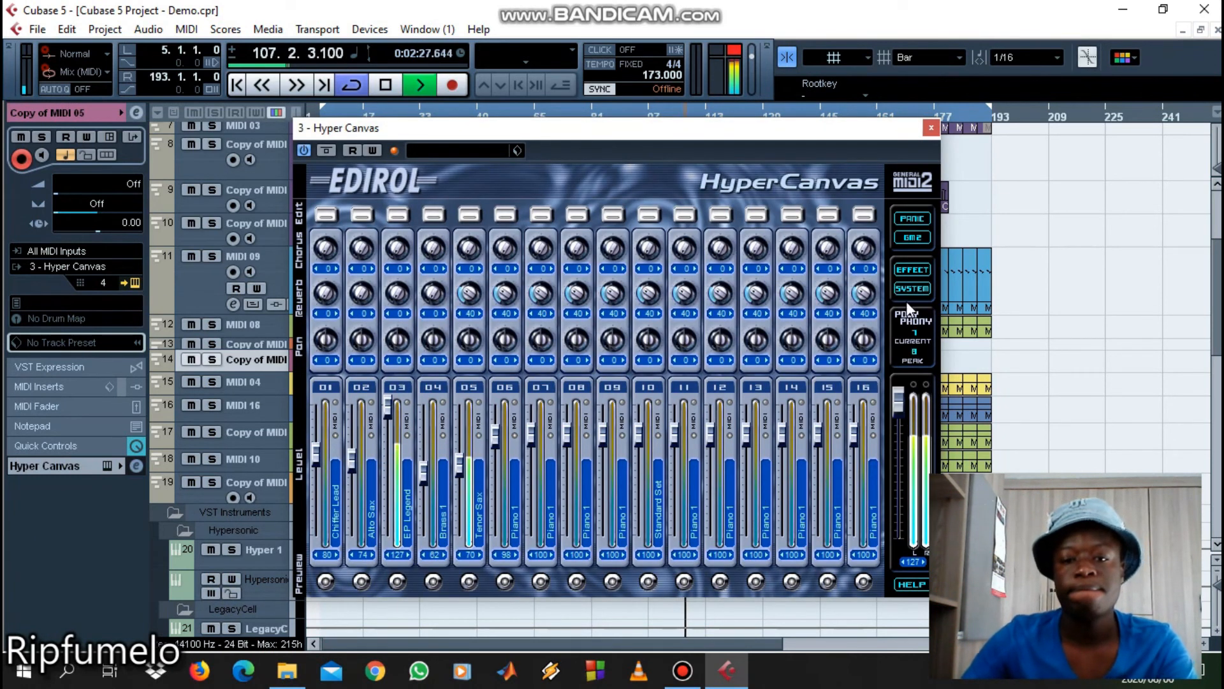
click(930, 130)
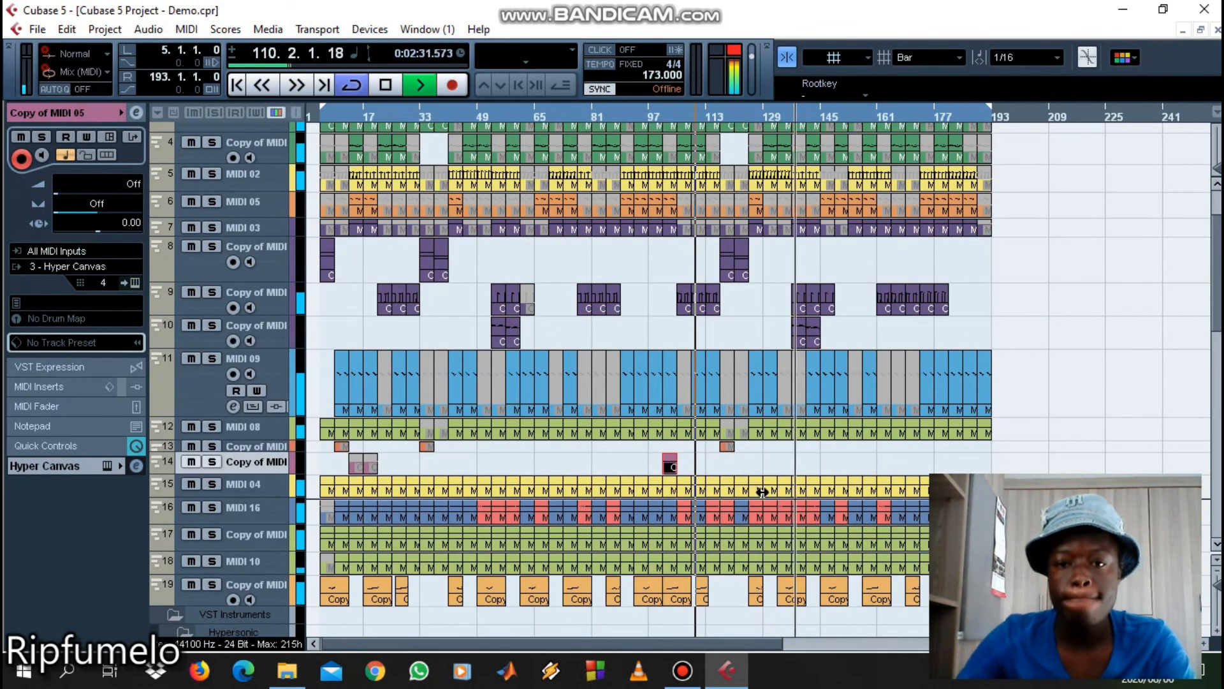
Step: Examine the notes of the short Copy of MIDI 10 part ending before bar 114, and return to the arrangement
double_click(697, 594)
scroll(698, 553, down, 3)
scroll(732, 518, up, 3)
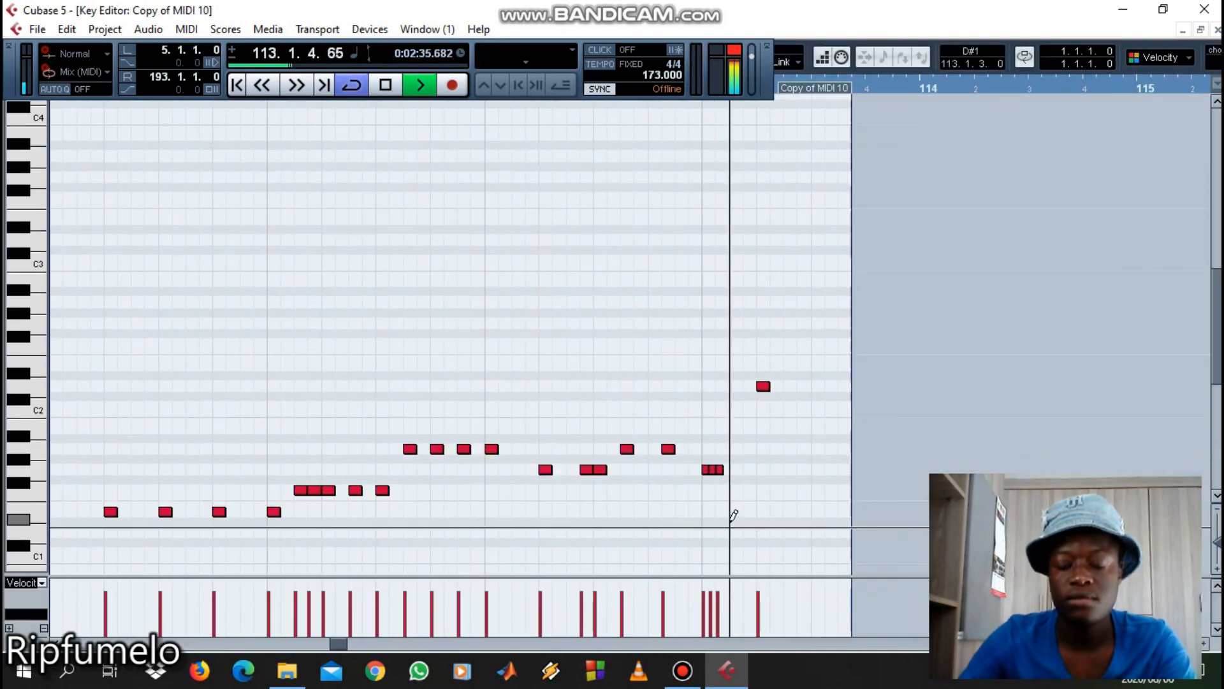
key(Return)
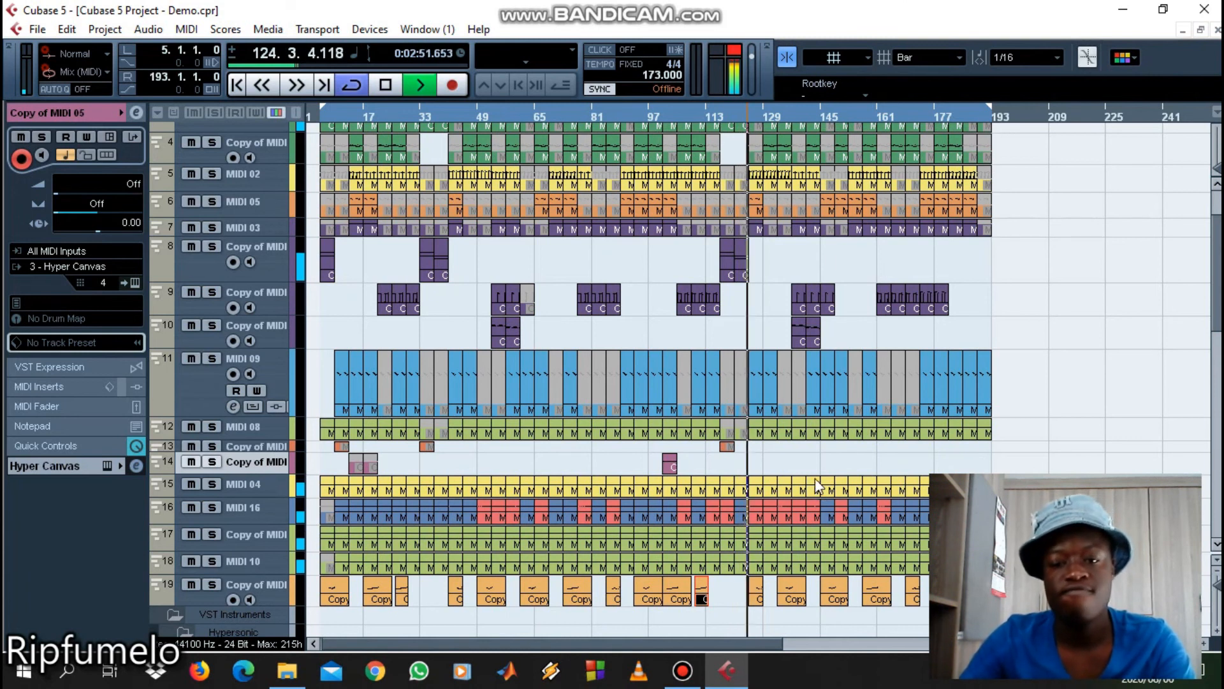
Step: Examine the red MIDI 16 part just before bar 129 in the key editor, and return to the arrangement
click(754, 512)
double_click(755, 512)
key(Escape)
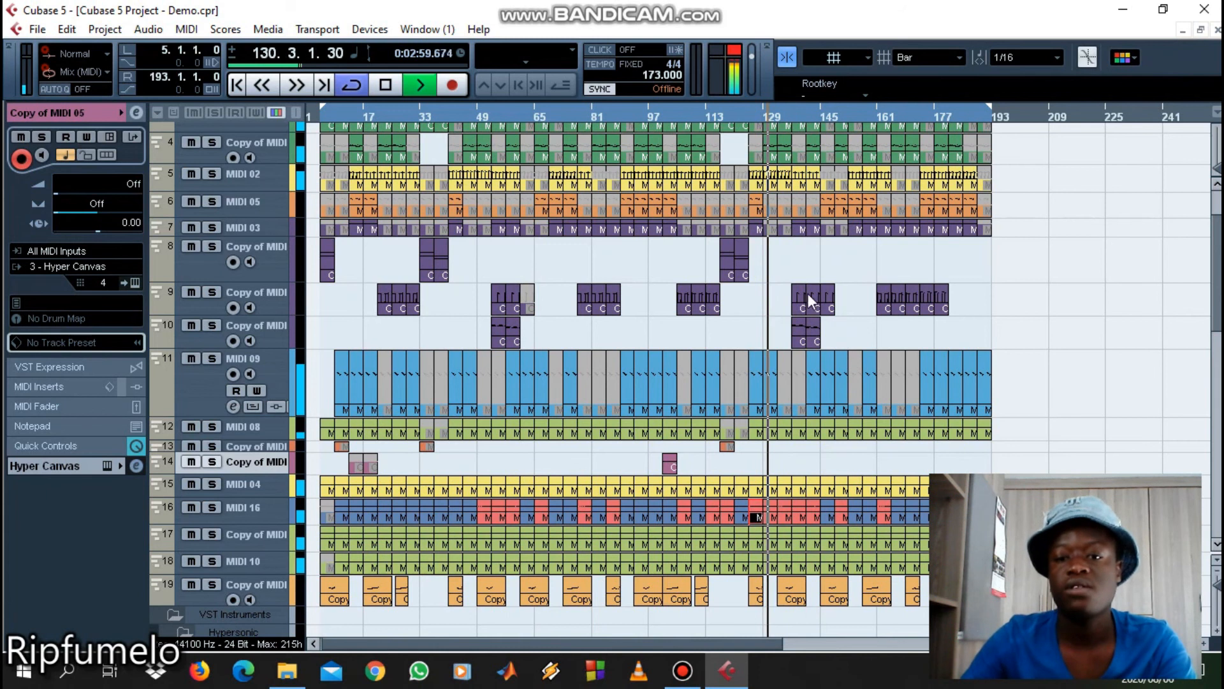
Step: Examine the overlapping Copy of MIDI 03 parts of tracks 9 and 10 at bar 137 together, close the editor and clear the selection
drag(799, 331, 798, 330)
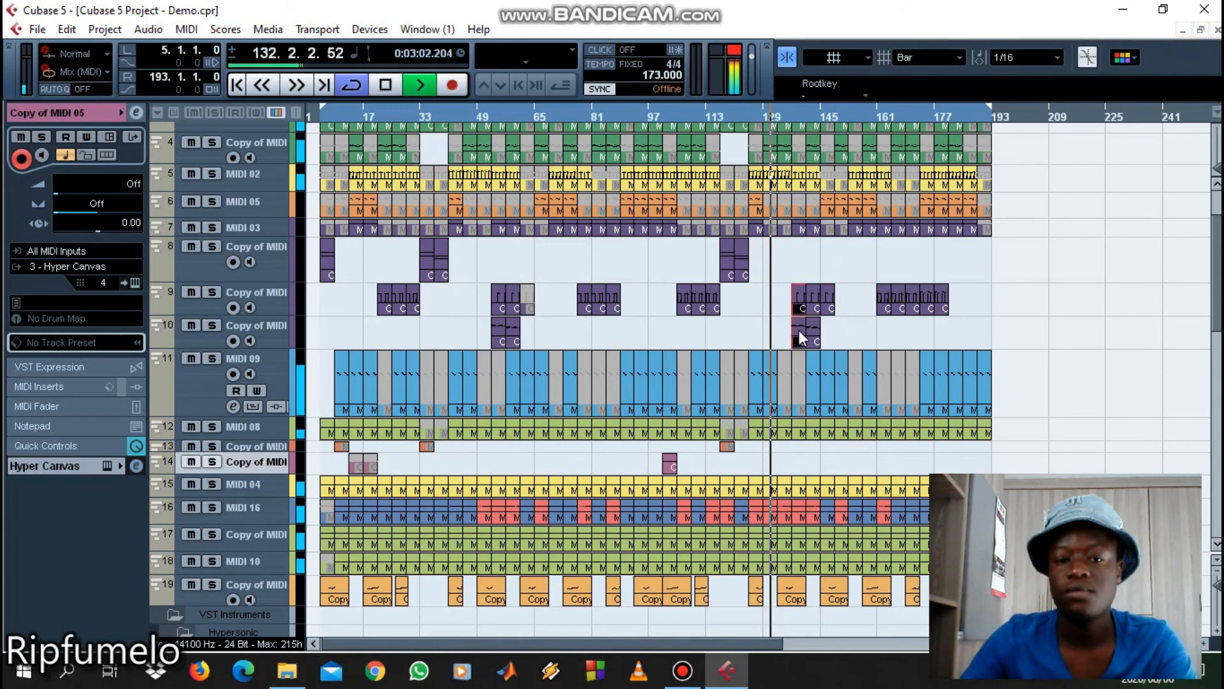
double_click(839, 481)
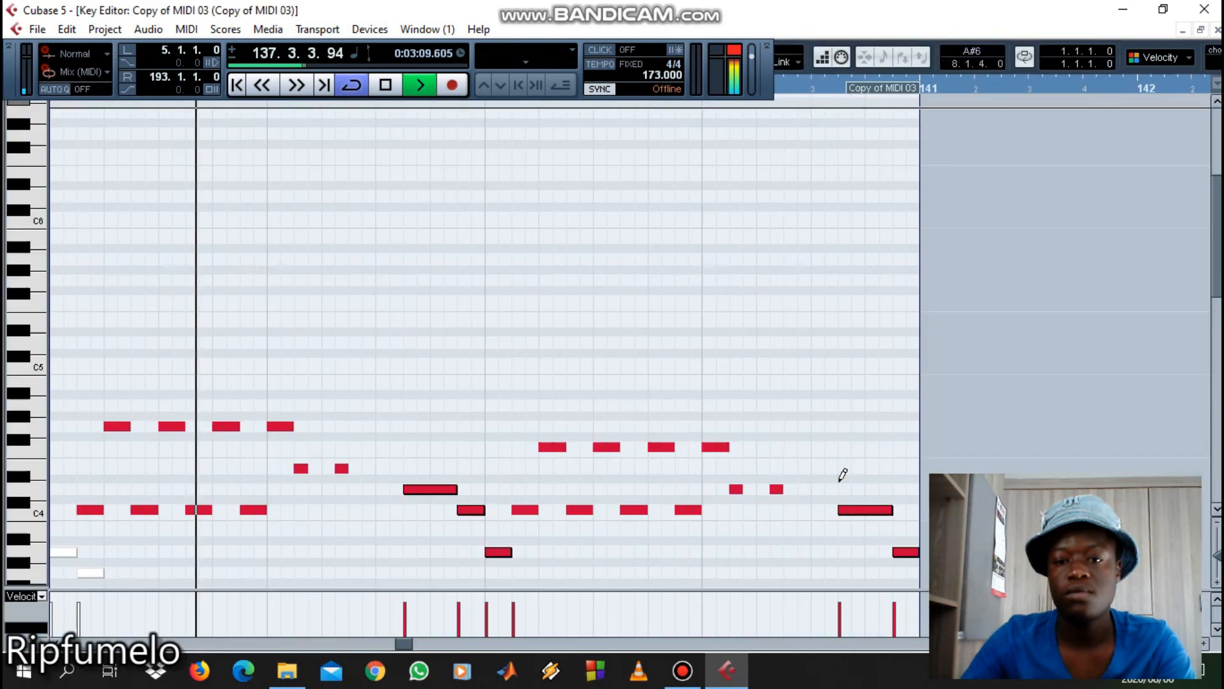
scroll(759, 446, up, 3)
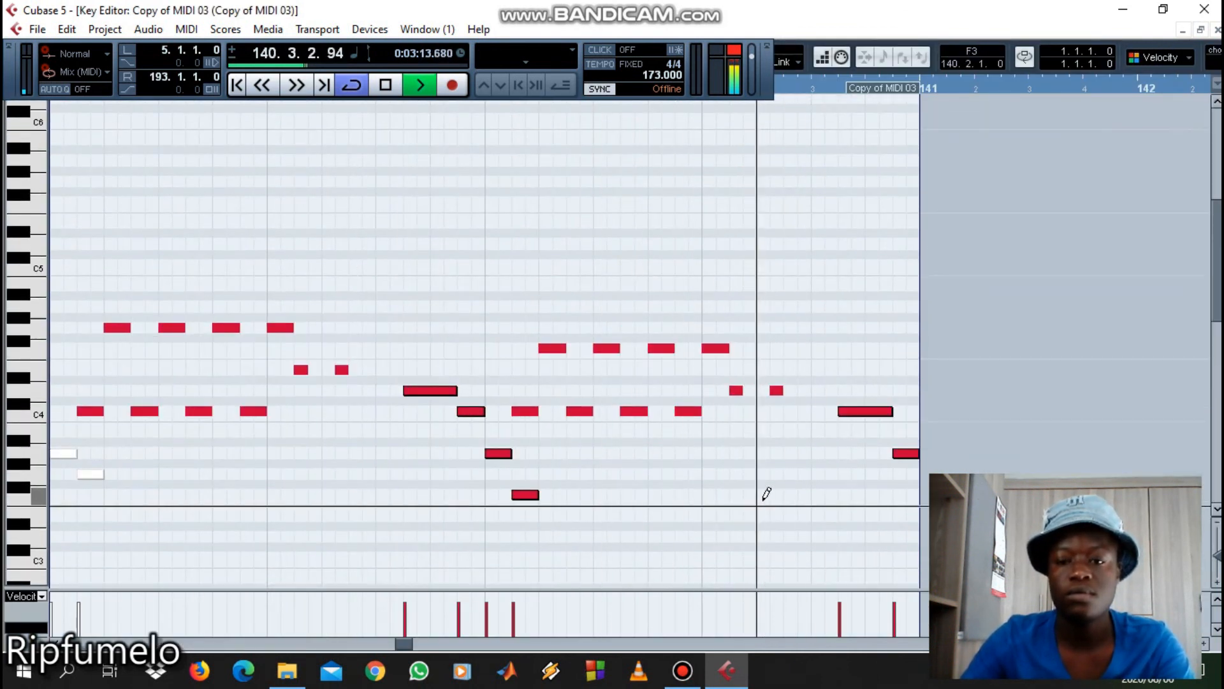
key(Escape)
click(899, 339)
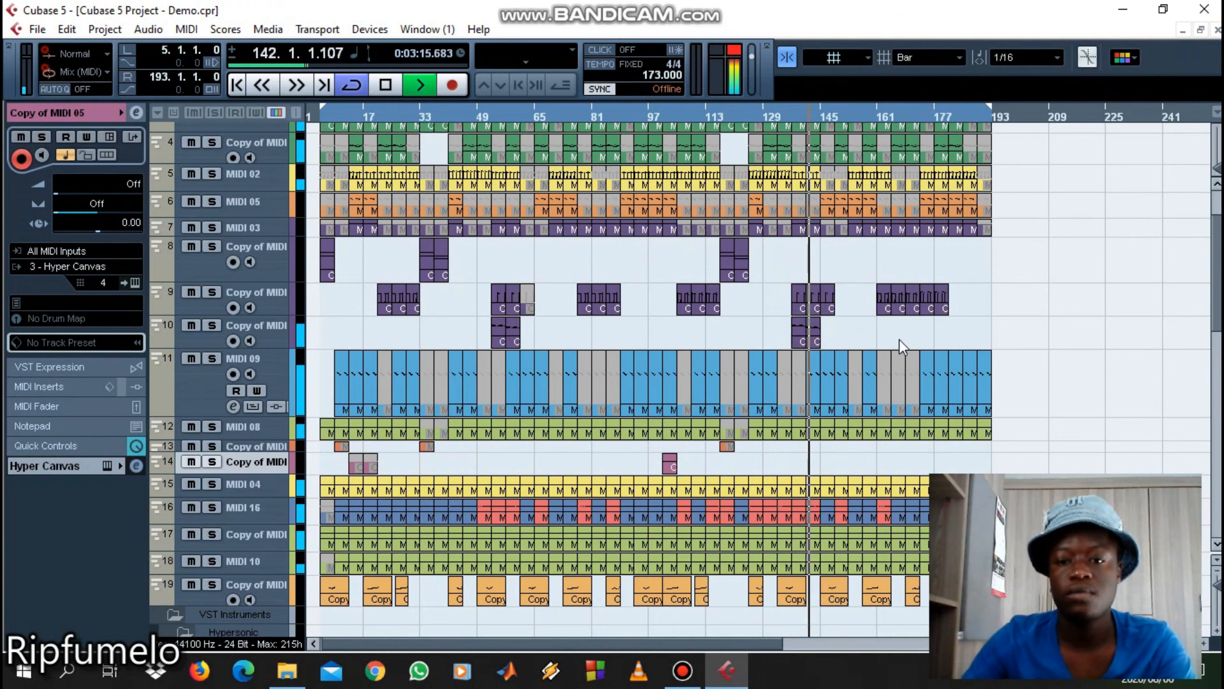